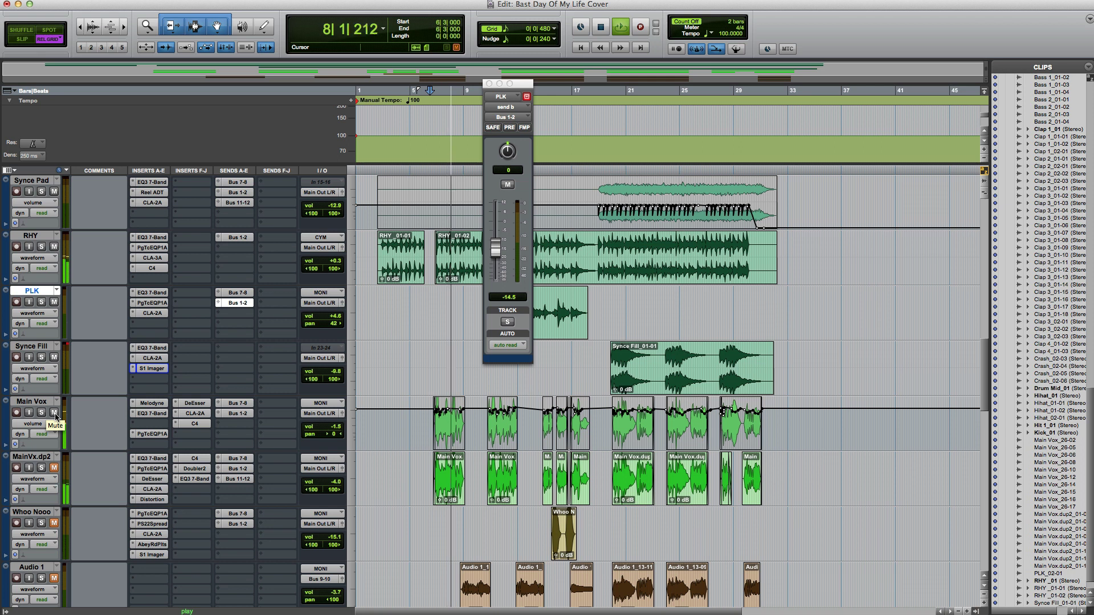
Close the PLK track's Bus 1-2 send window
key("t")
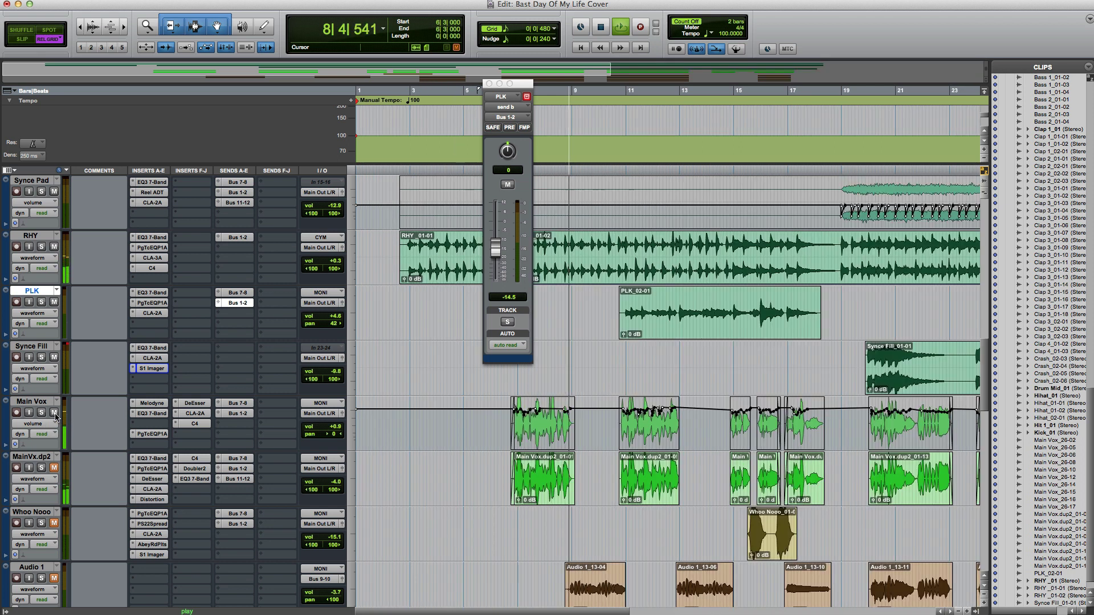
key("t")
key("r")
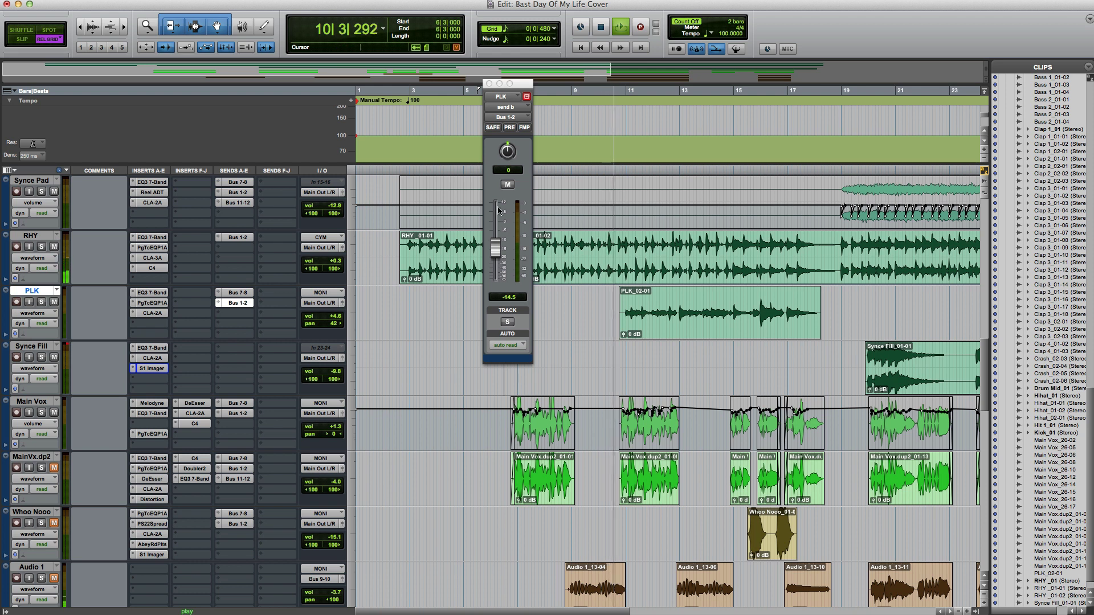
left_click(489, 84)
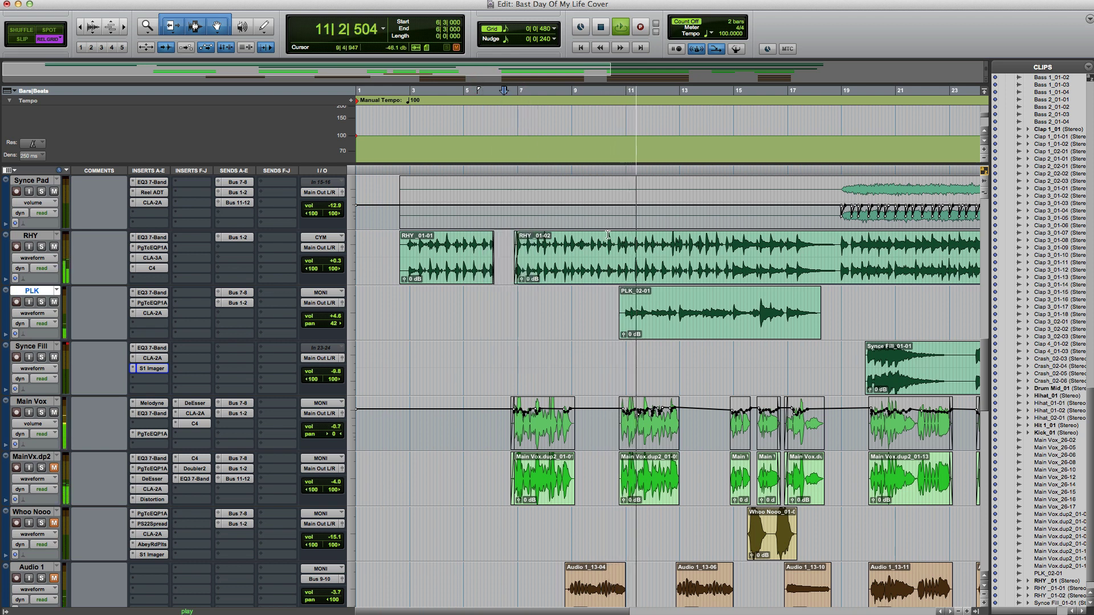
Stop playback and bring the first Main Vox clip, near bar 7, into close view
key("t")
scroll(675, 299, "up", 2)
key("r")
key("r")
scroll(674, 299, "down", 3)
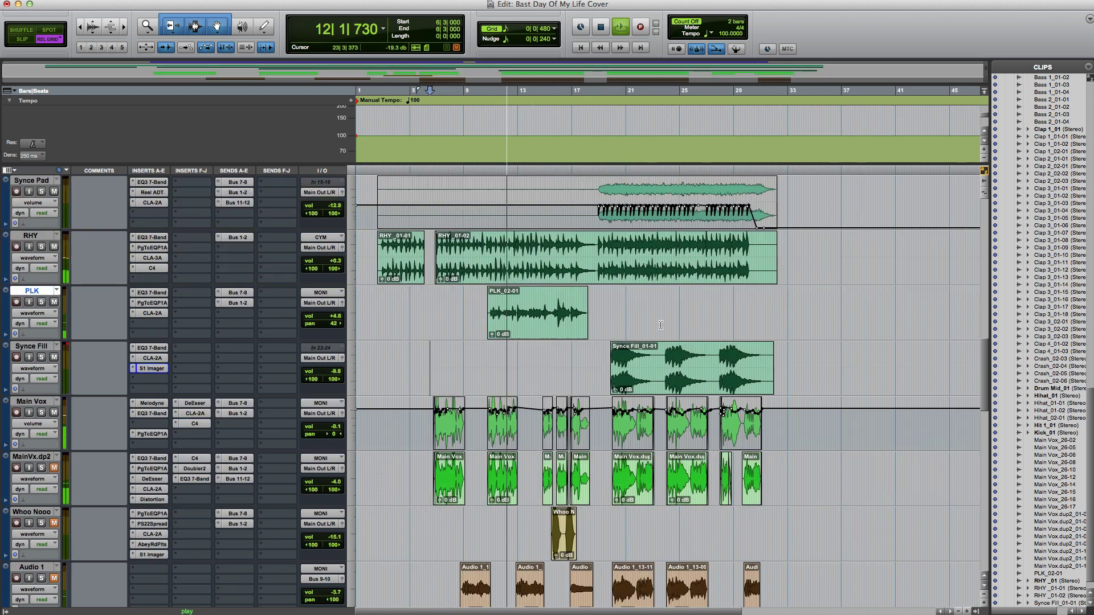
key("t")
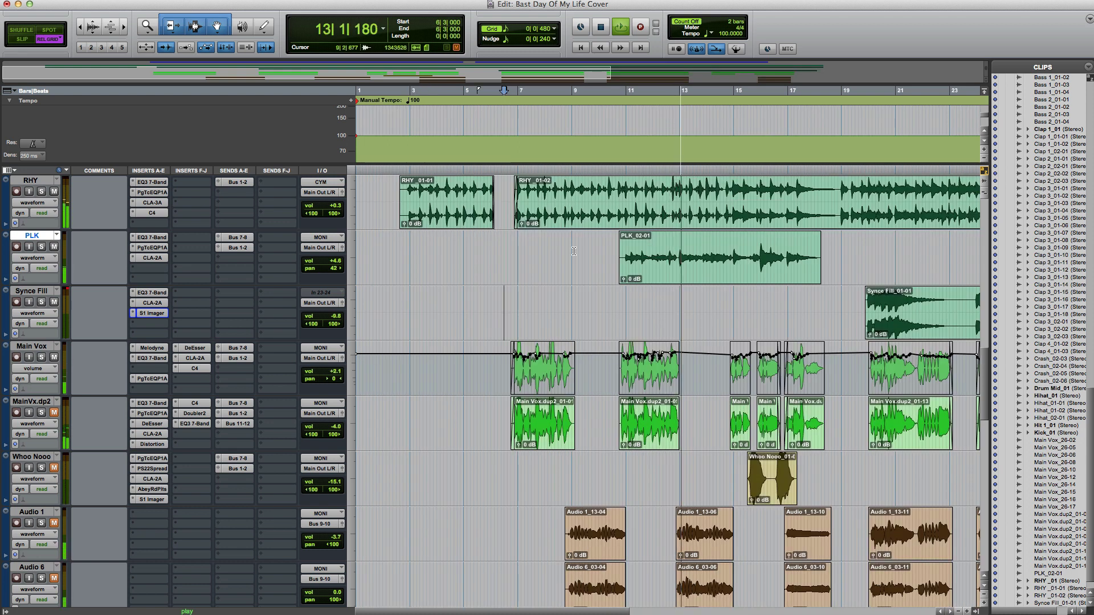
key("space")
left_click(509, 309)
left_click(507, 309)
key("t")
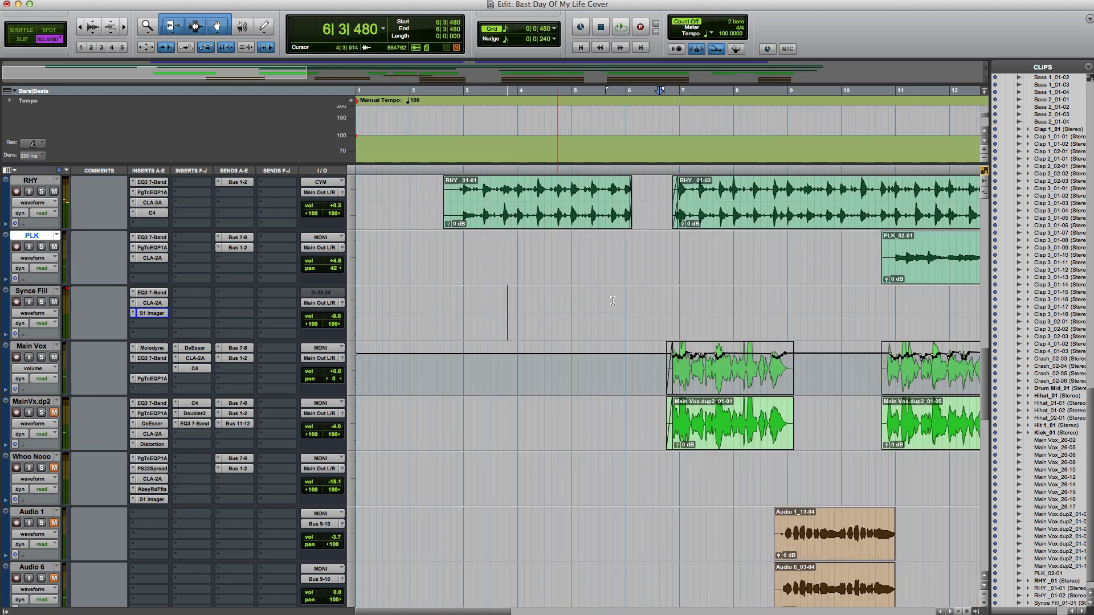
key("t")
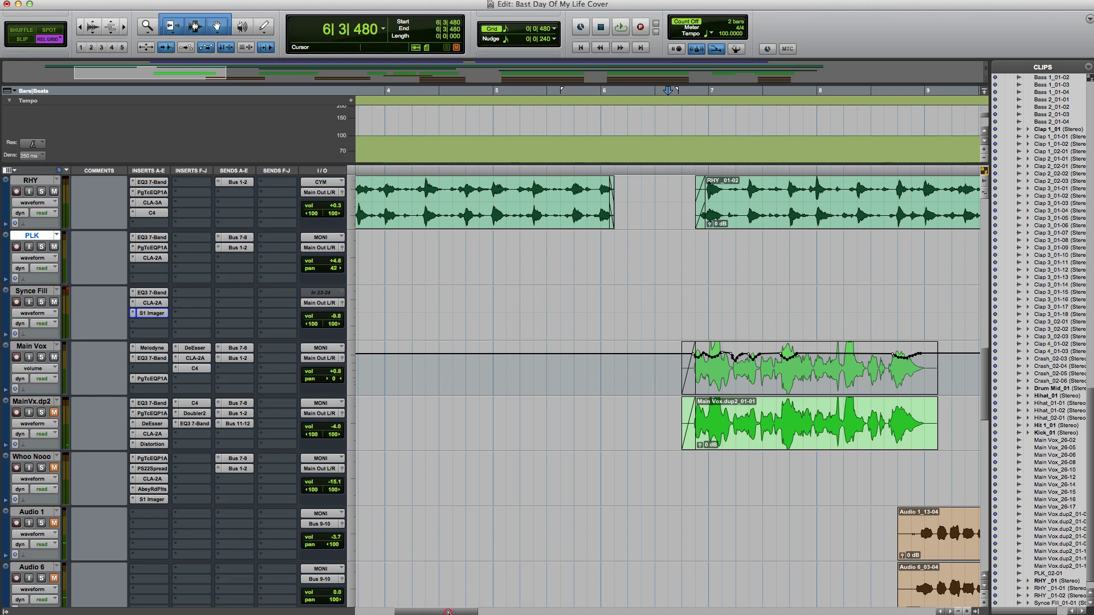
left_click_drag(448, 612, 483, 613)
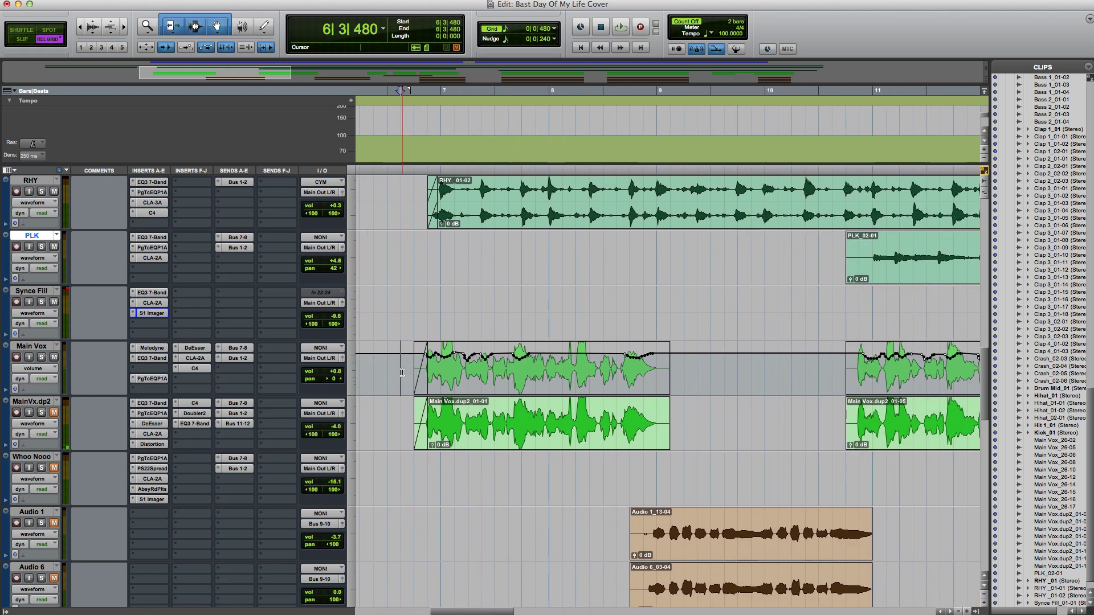
Solo the Main Vox track and audition its first phrase with all its inserts and sends bypassed
left_click(40, 358)
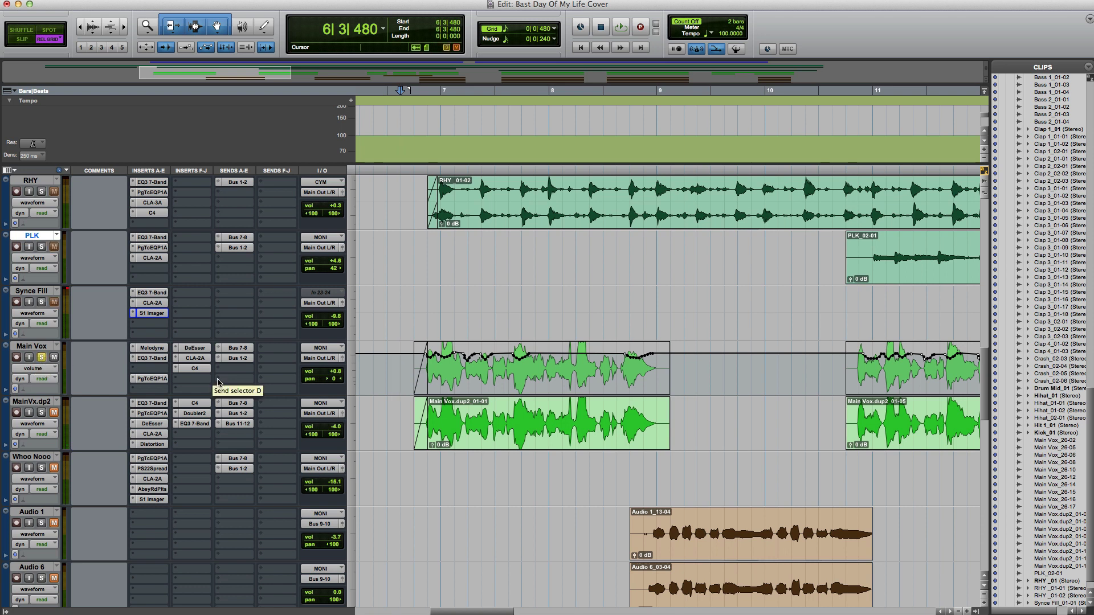
left_click(233, 358)
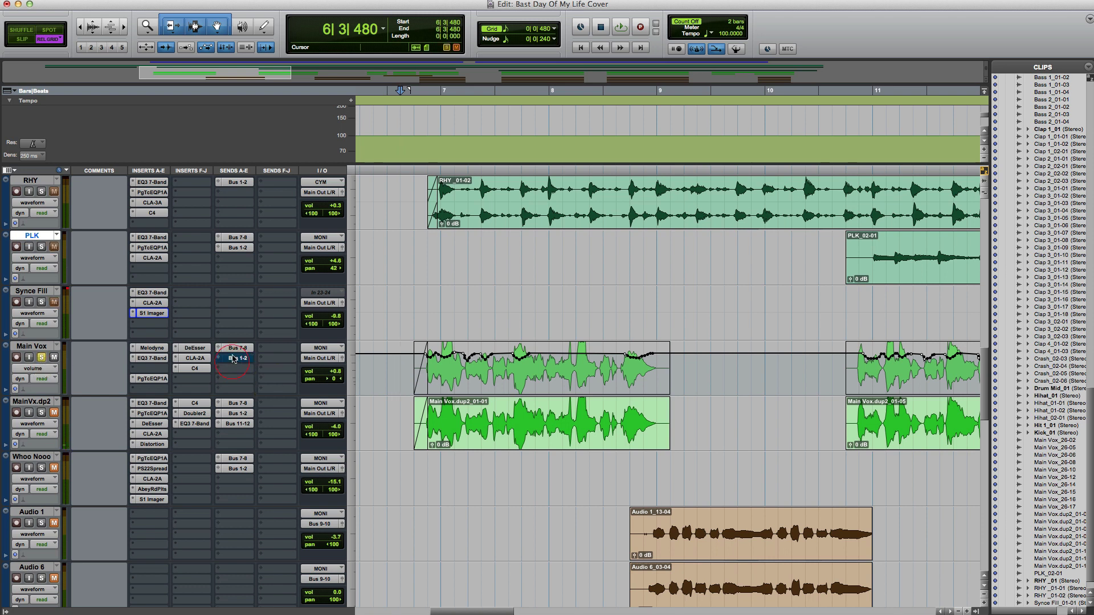
left_click(196, 368, "super")
left_click(196, 358, "super")
left_click(196, 349, "super")
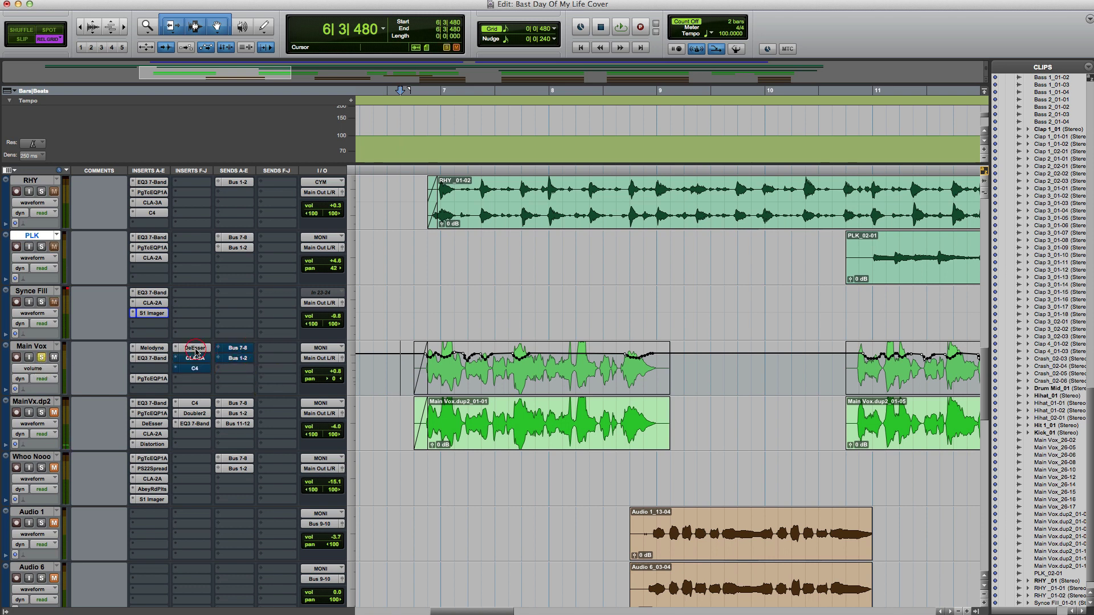
left_click(157, 348, "super")
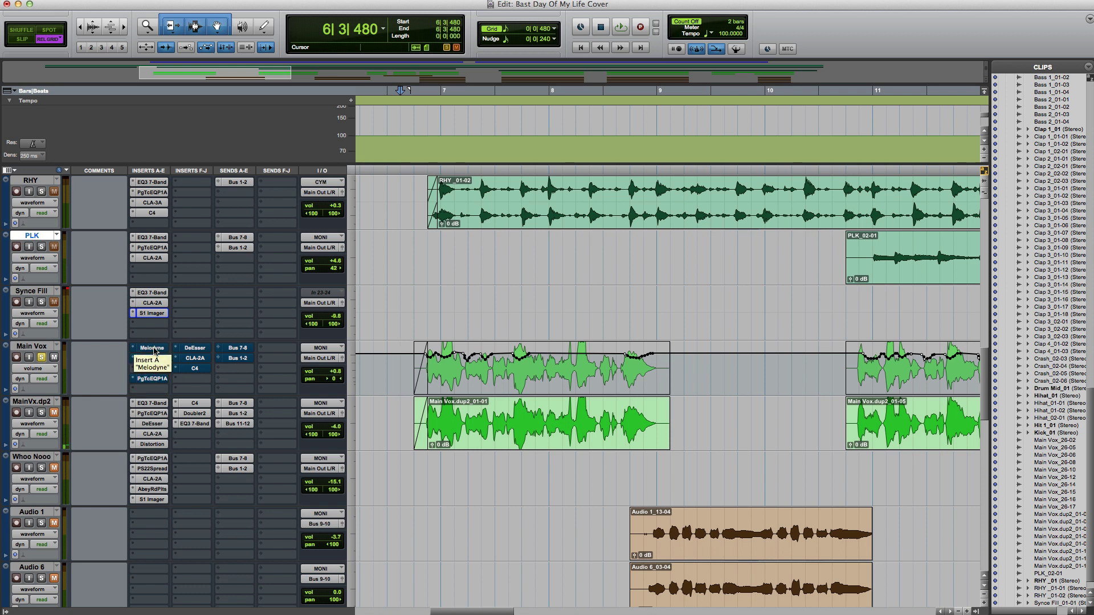
key("space")
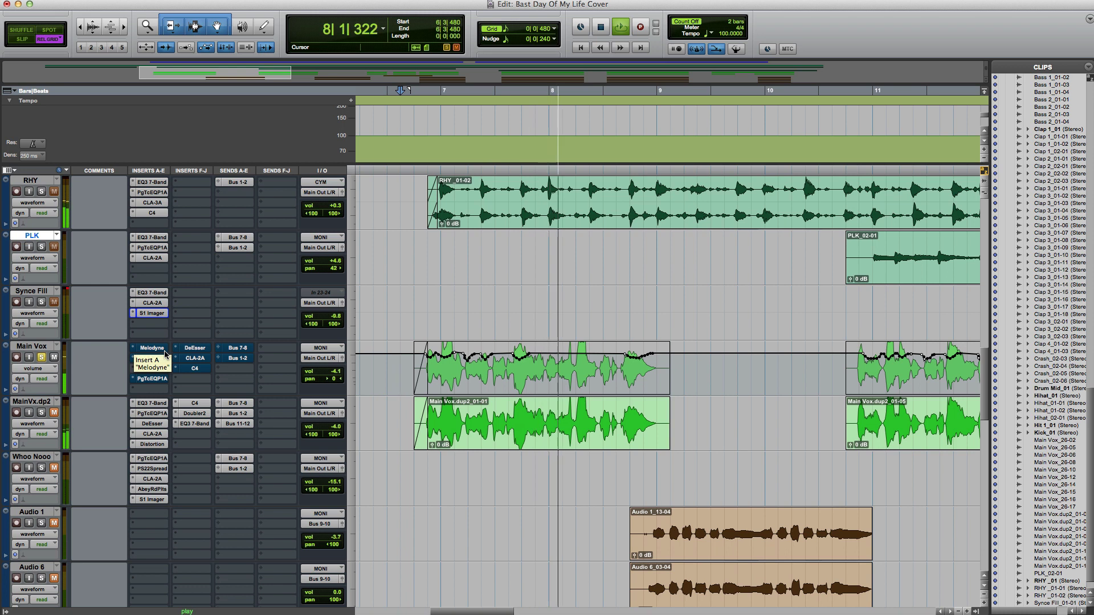
key("space")
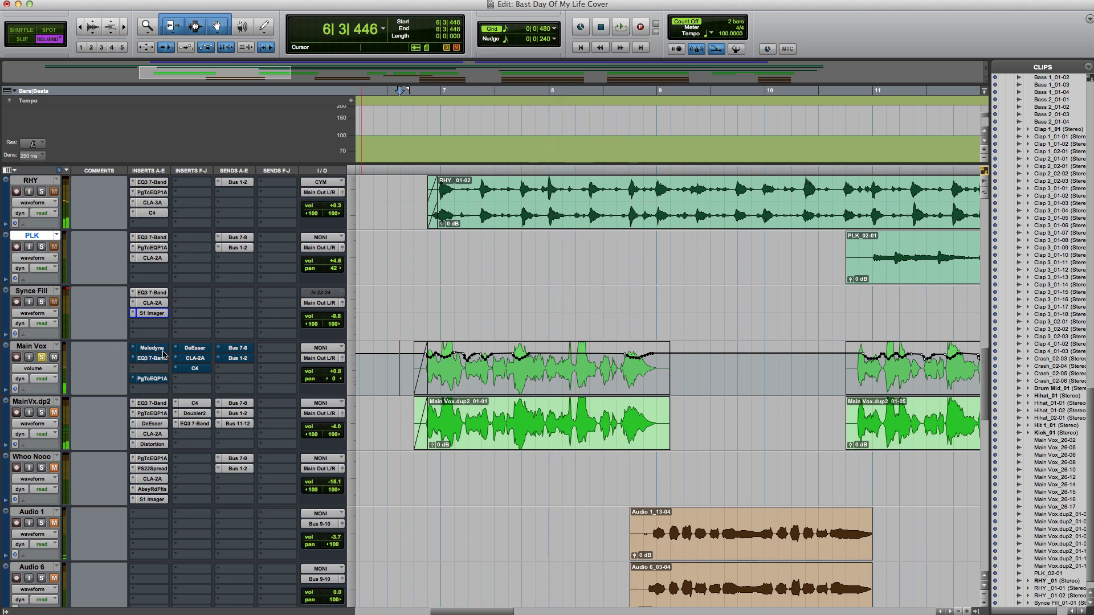
Examine the detected notes in the Main Vox track's Melodyne insert and close its window
left_click(160, 349)
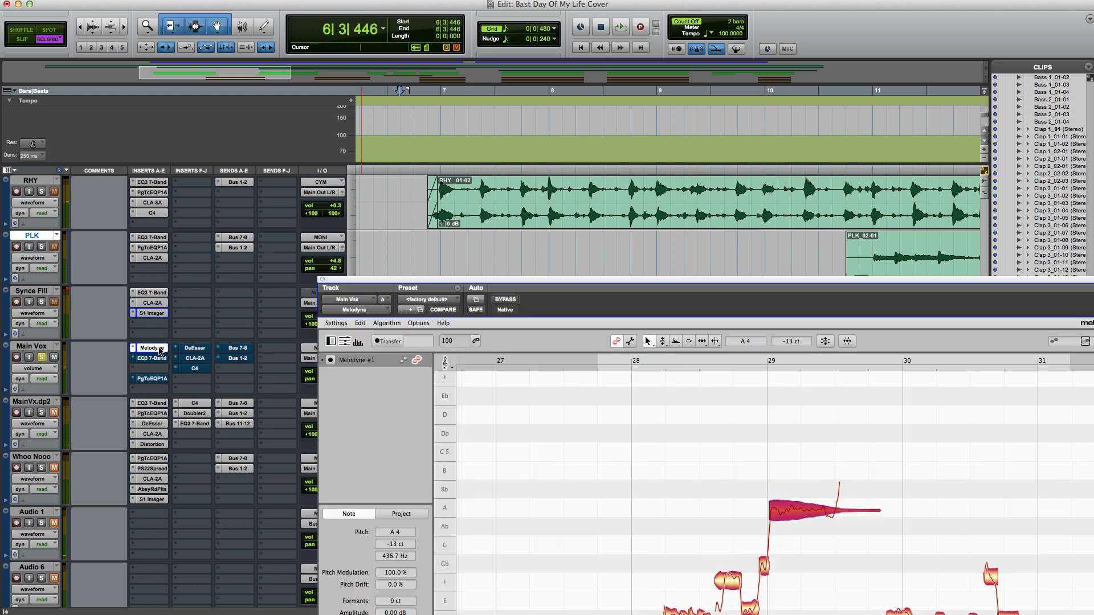
left_click(621, 279)
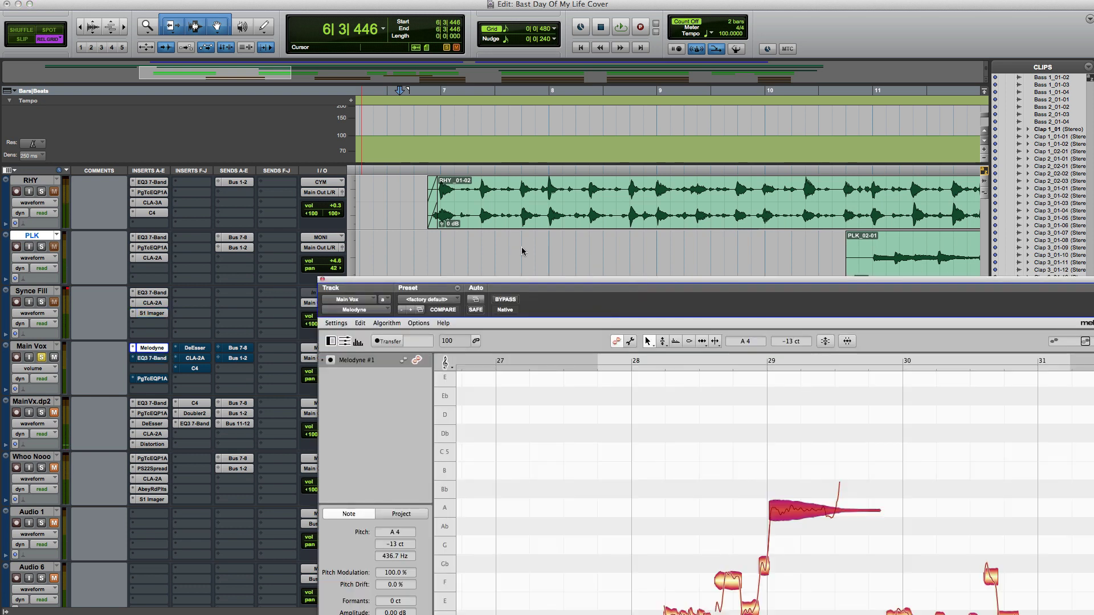
left_click_drag(560, 281, 349, 19)
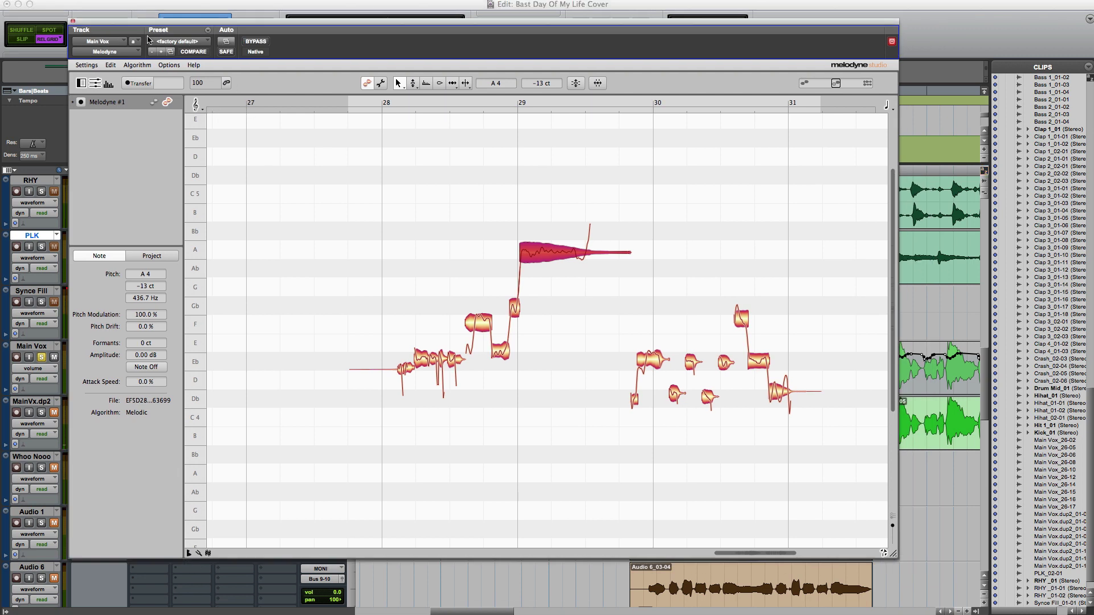
left_click(72, 22)
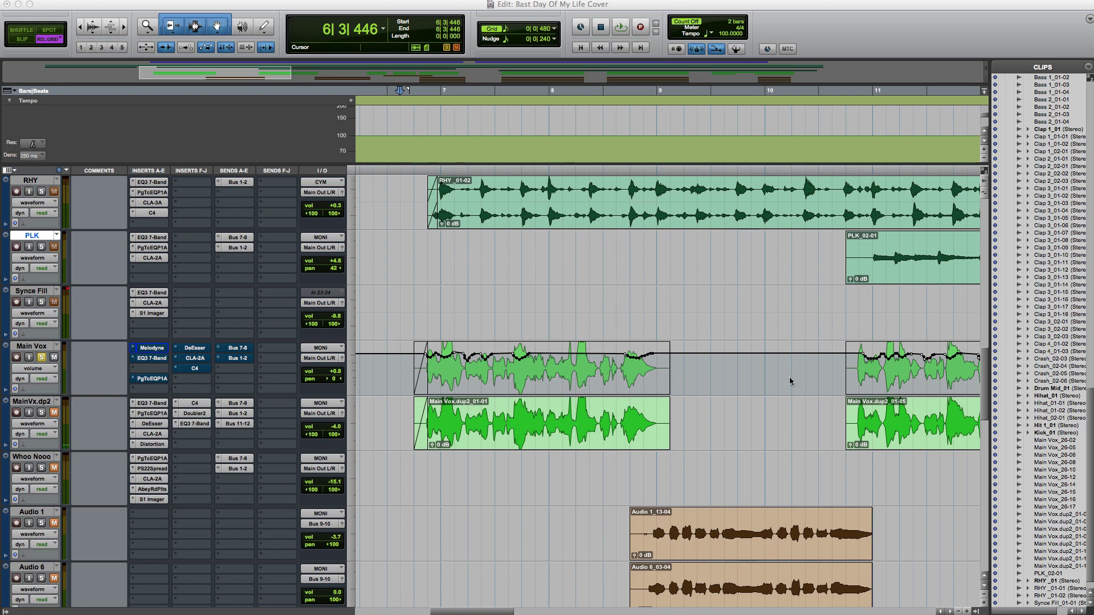
Open the Main Vox EQ3 7-Band and compare the vocal with the EQ bypassed and active, leaving it active
left_click(149, 359)
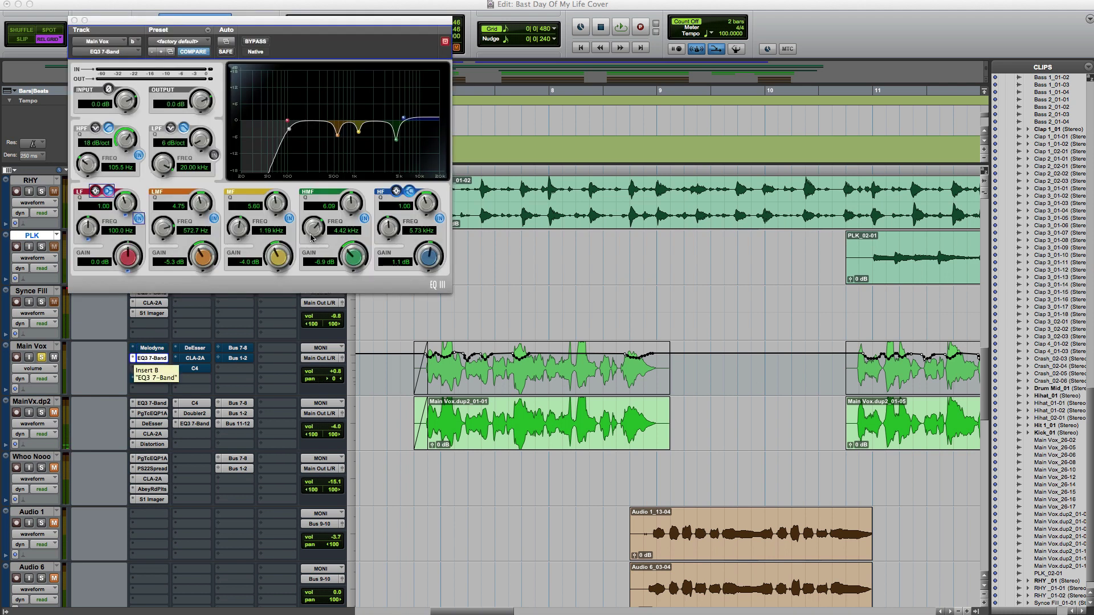
left_click_drag(262, 21, 427, 106)
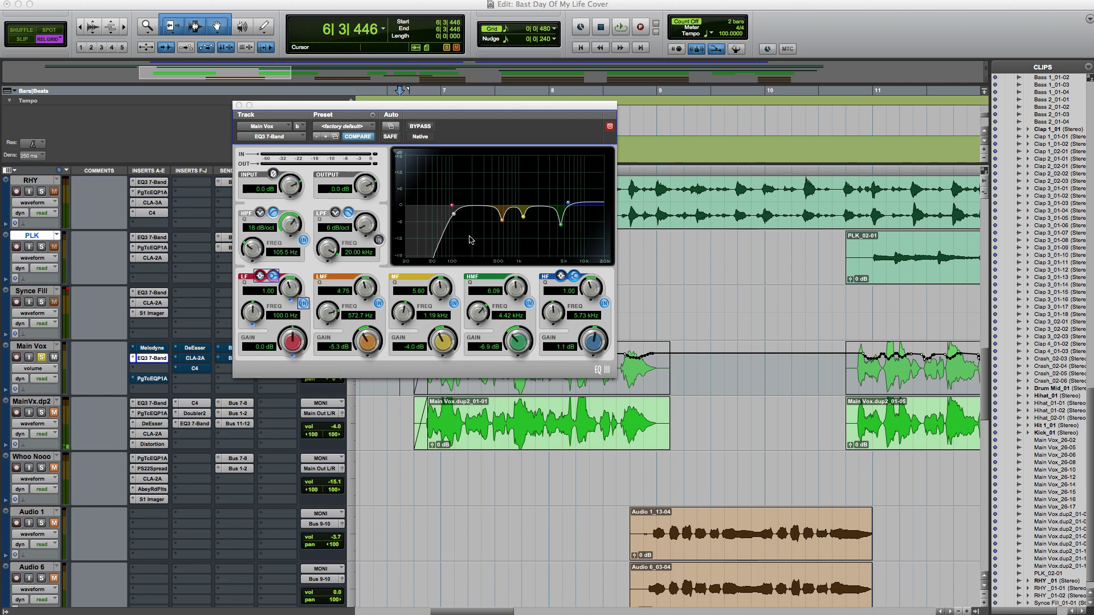
key("space")
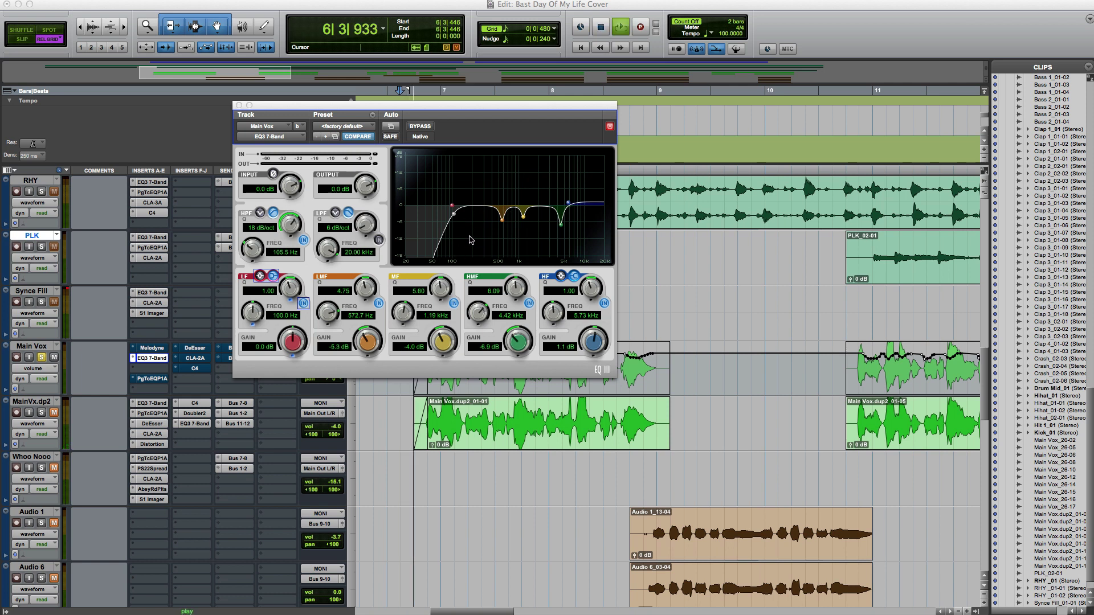
left_click(428, 127)
left_click(423, 126)
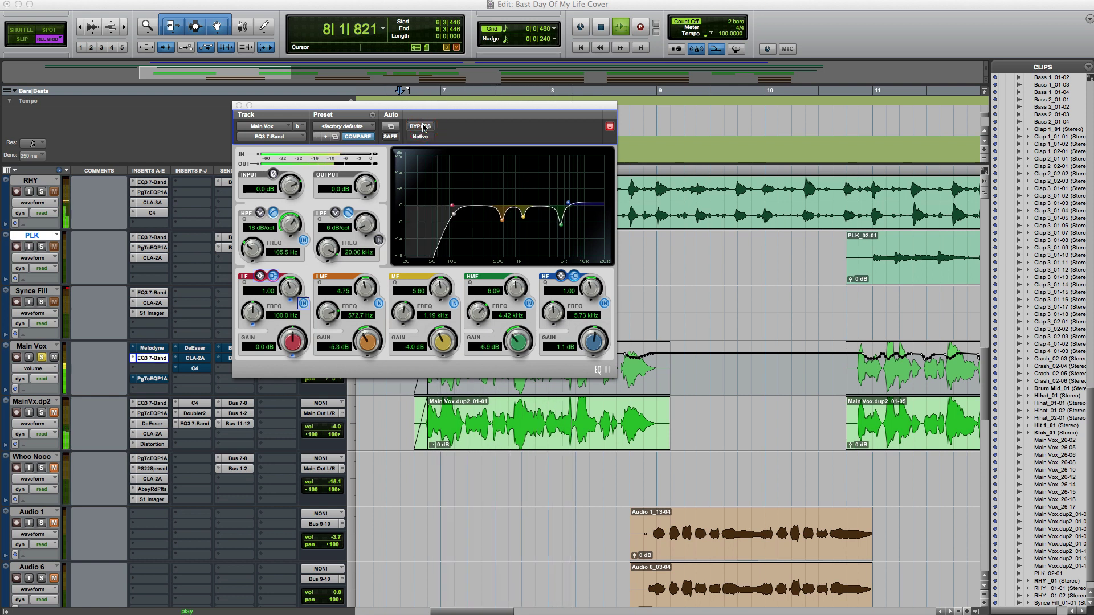
key("space")
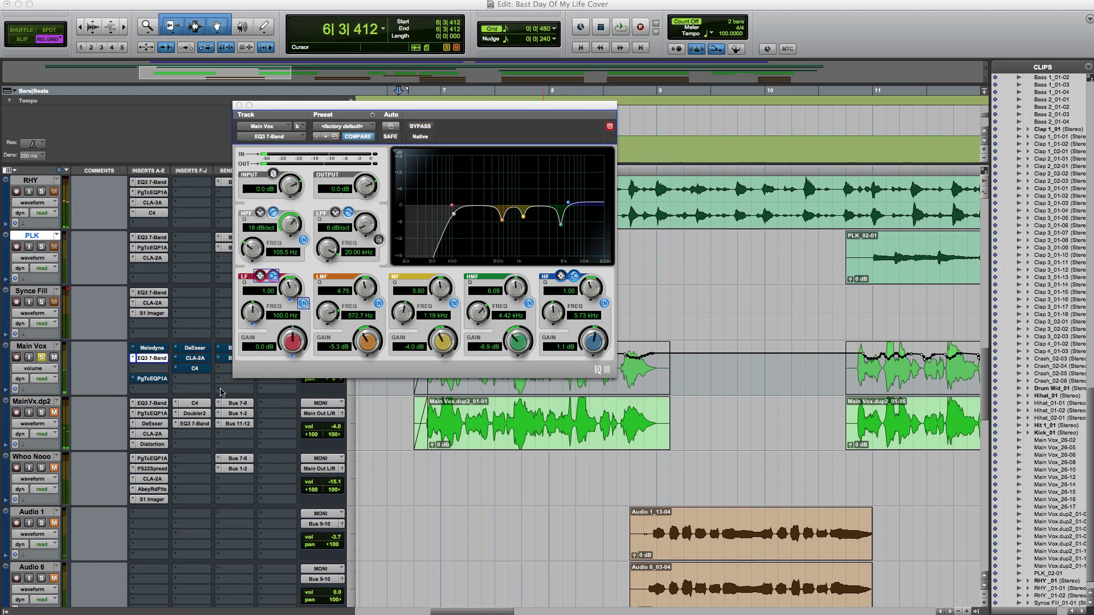
Open the Main Vox PuigTec EQP1A and compare the vocal with it bypassed and active, leaving it active
left_click(160, 380)
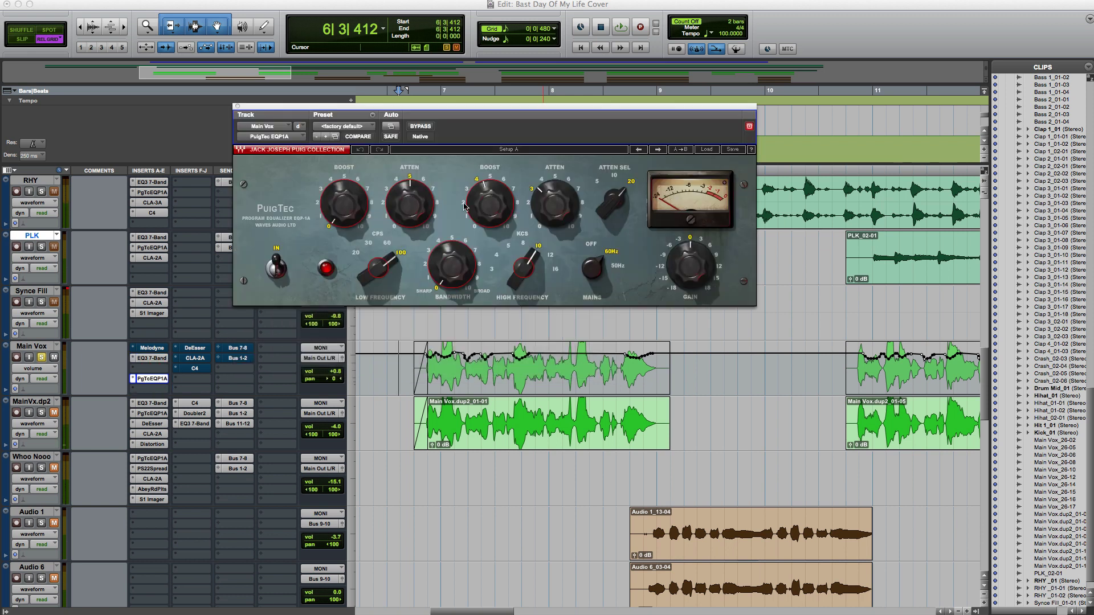
left_click_drag(433, 112, 424, 136)
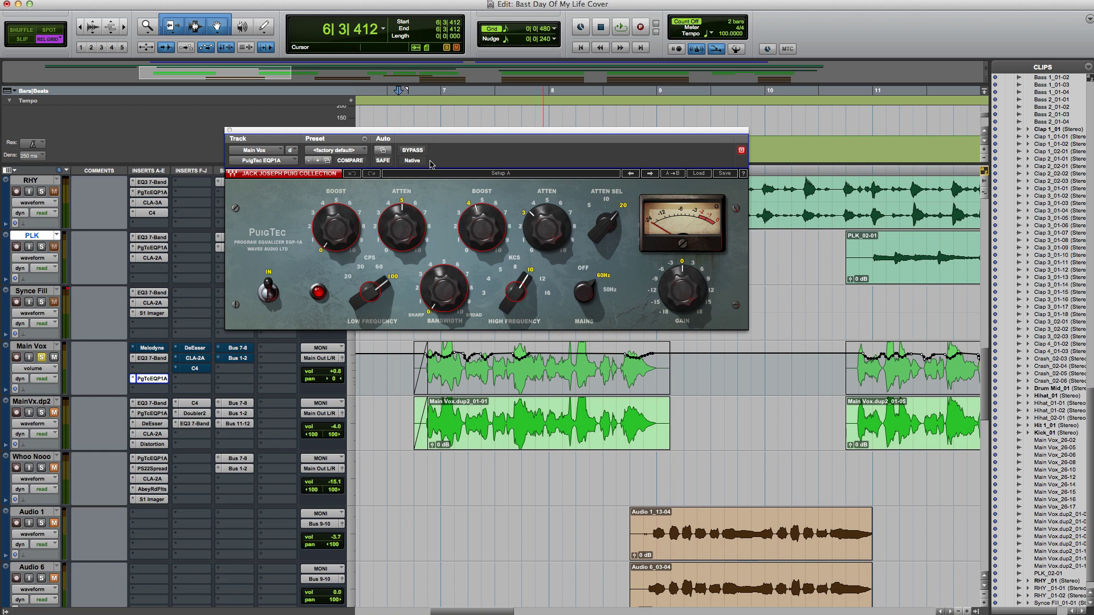
key("space")
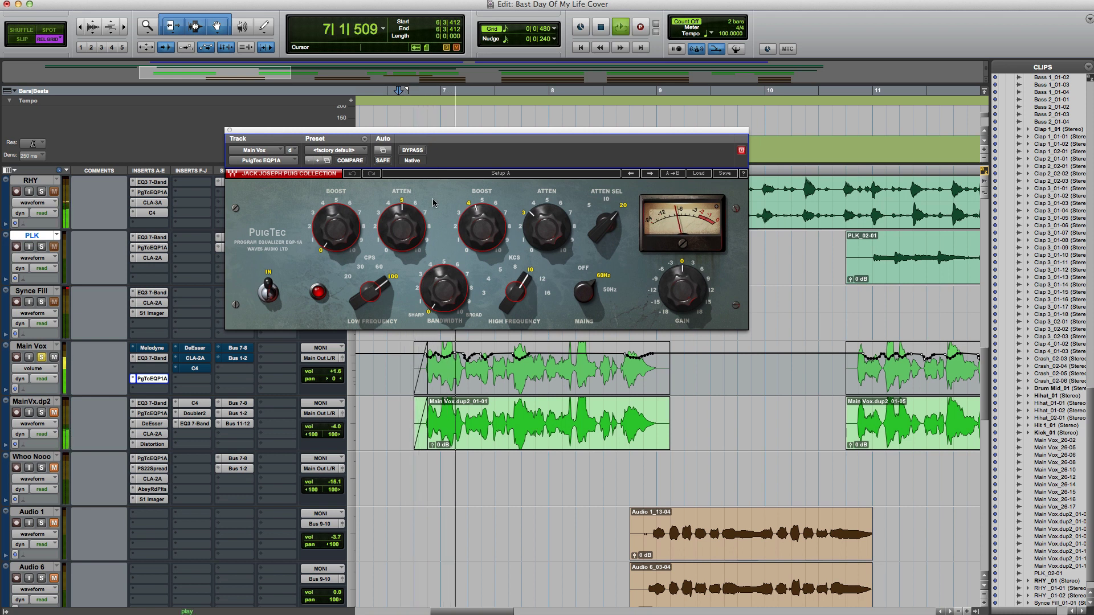
left_click(411, 153)
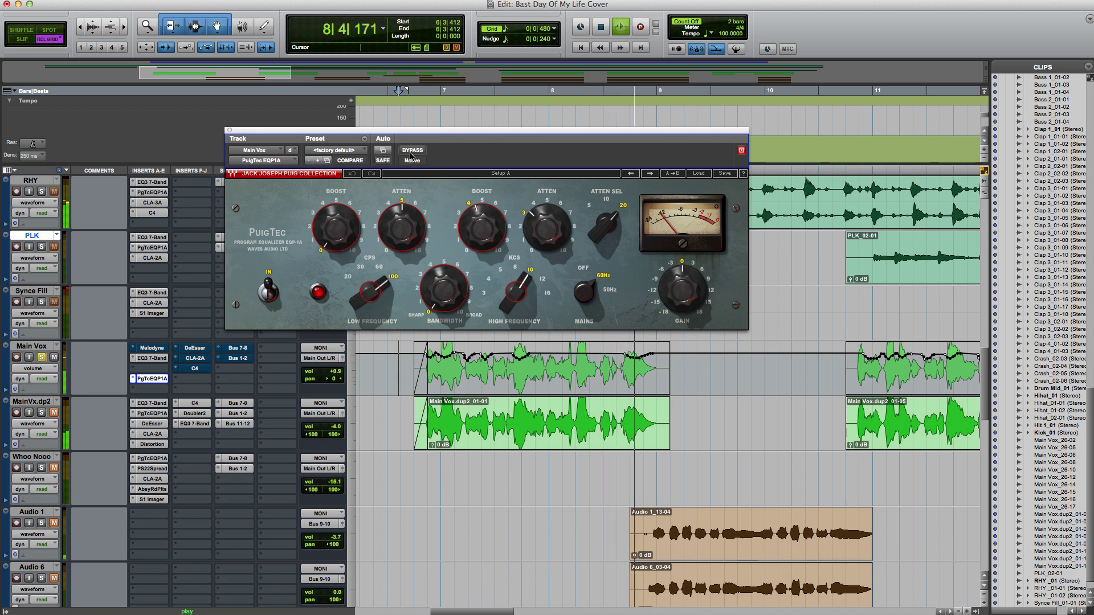
key("space")
key("space")
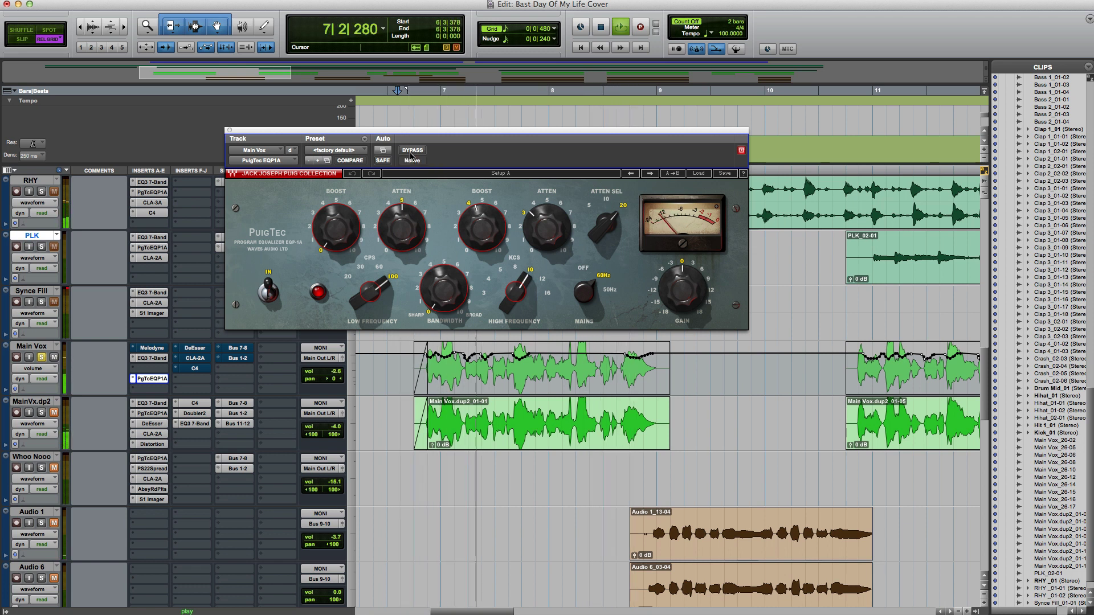
left_click(411, 151)
left_click(411, 151)
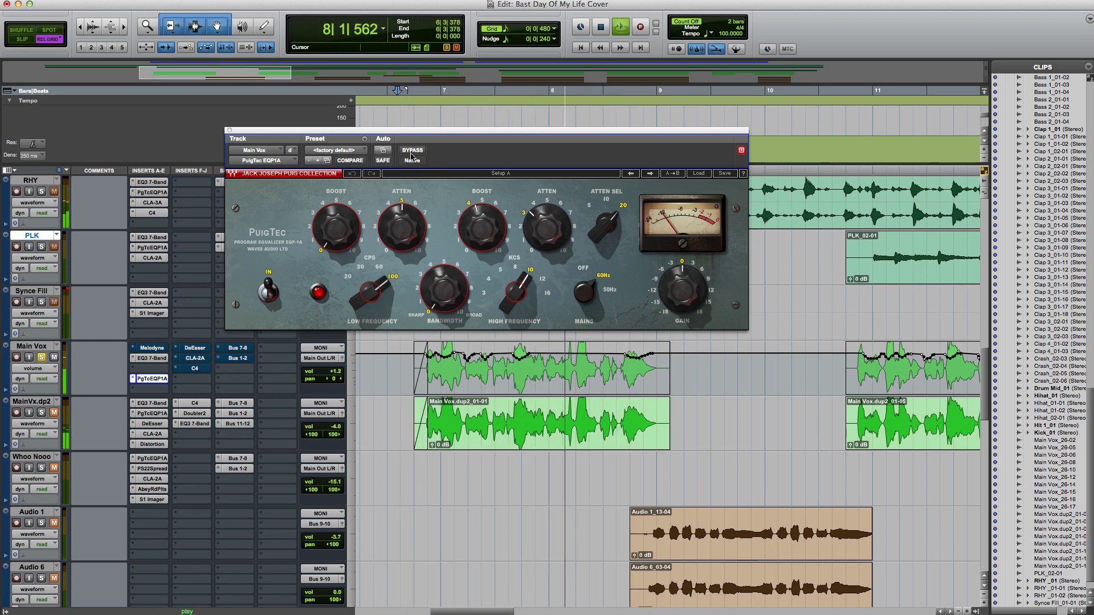
key("space")
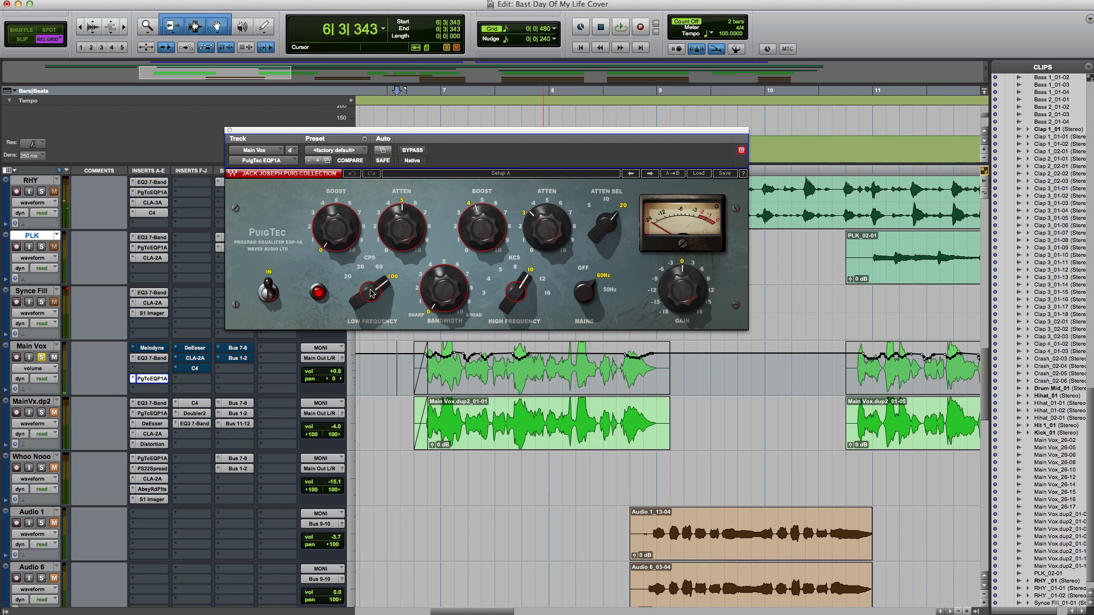
Audition the vocal with the PuigTec low-frequency attenuation at 0, and return the attenuation to about 4.8
left_click_drag(369, 288, 370, 287)
left_click(403, 219)
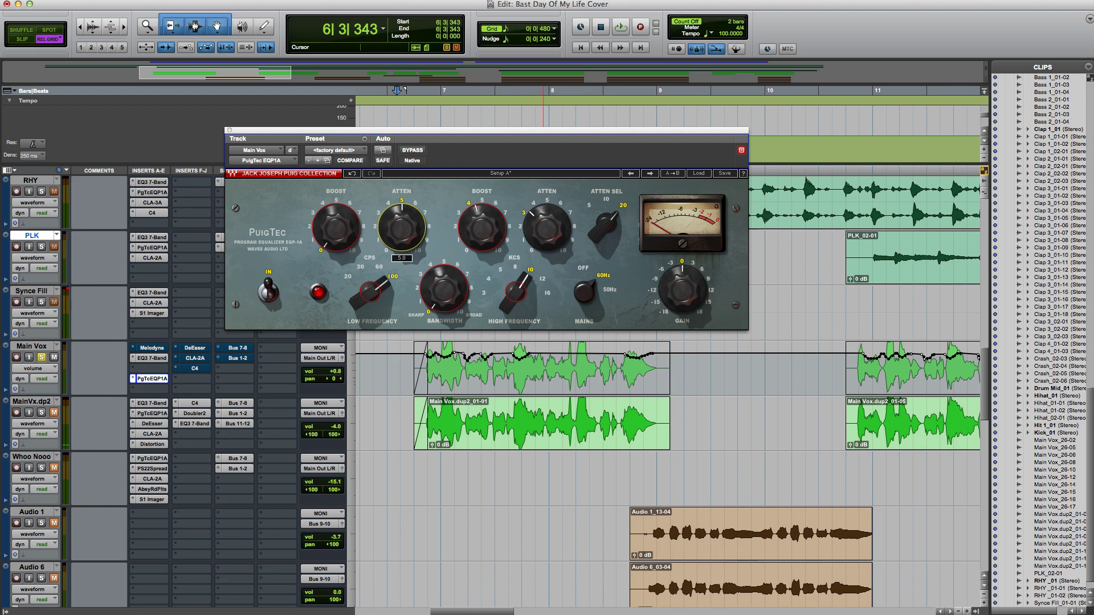
left_click(380, 279)
left_click(398, 236)
key("space")
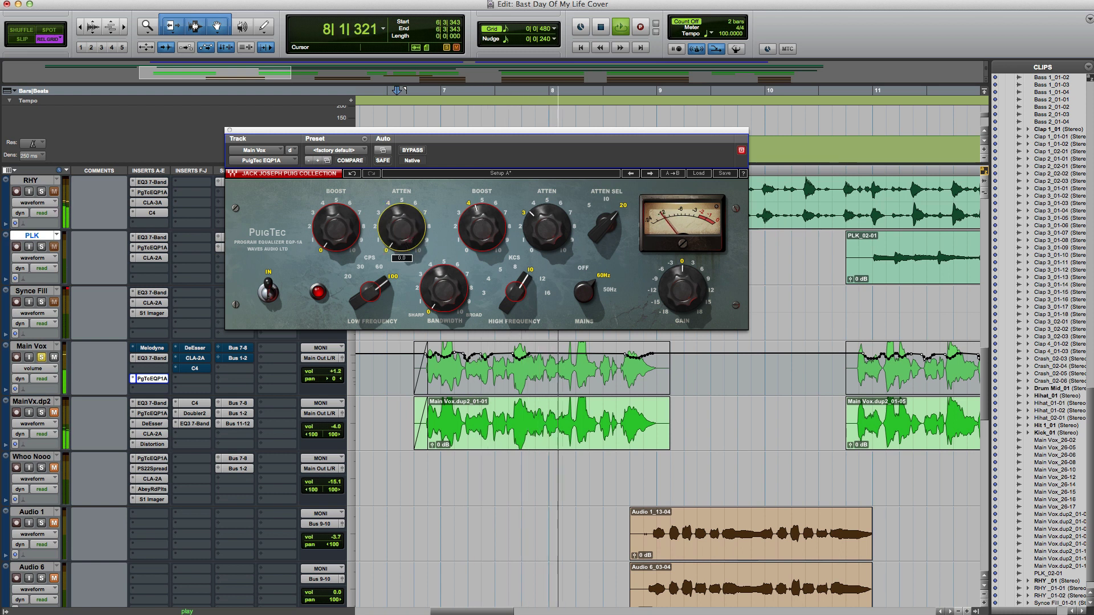
mouse_move(398, 235)
left_mouse_down()
mouse_move(399, 180)
mouse_move(391, 217)
left_mouse_up()
key("space")
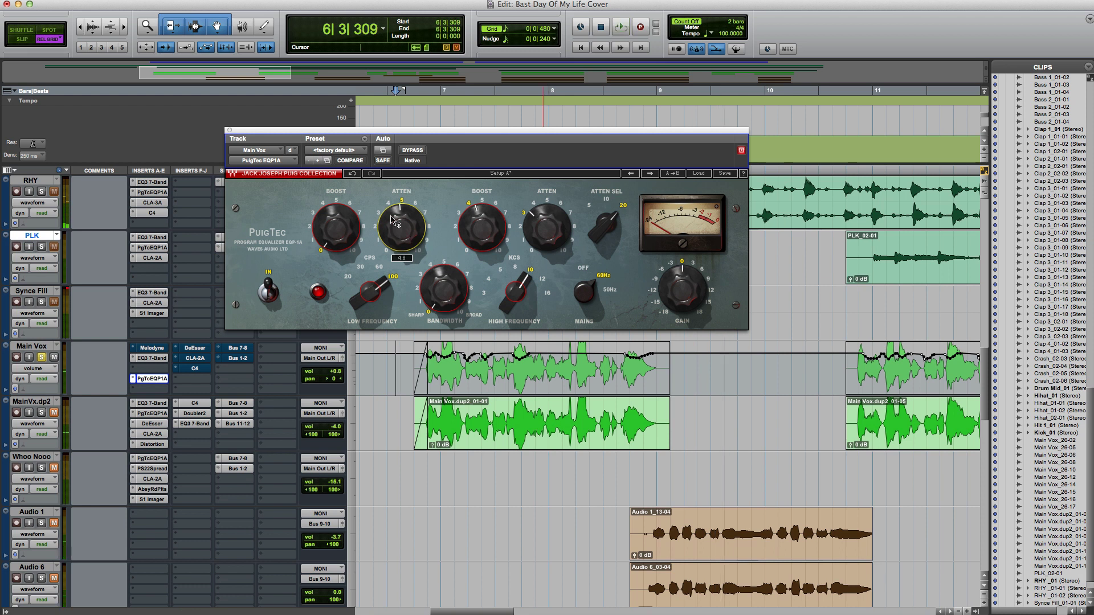
Replay the soloed vocal through the adjusted PuigTec EQP1A and close the plug-in window
key("space")
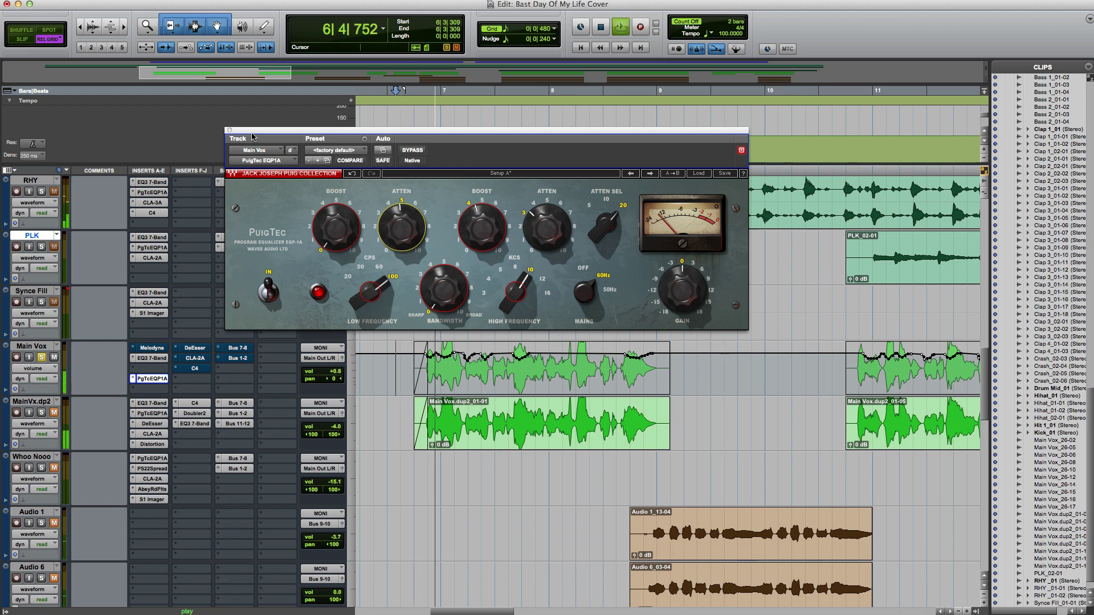
left_click(229, 130)
left_click(395, 366)
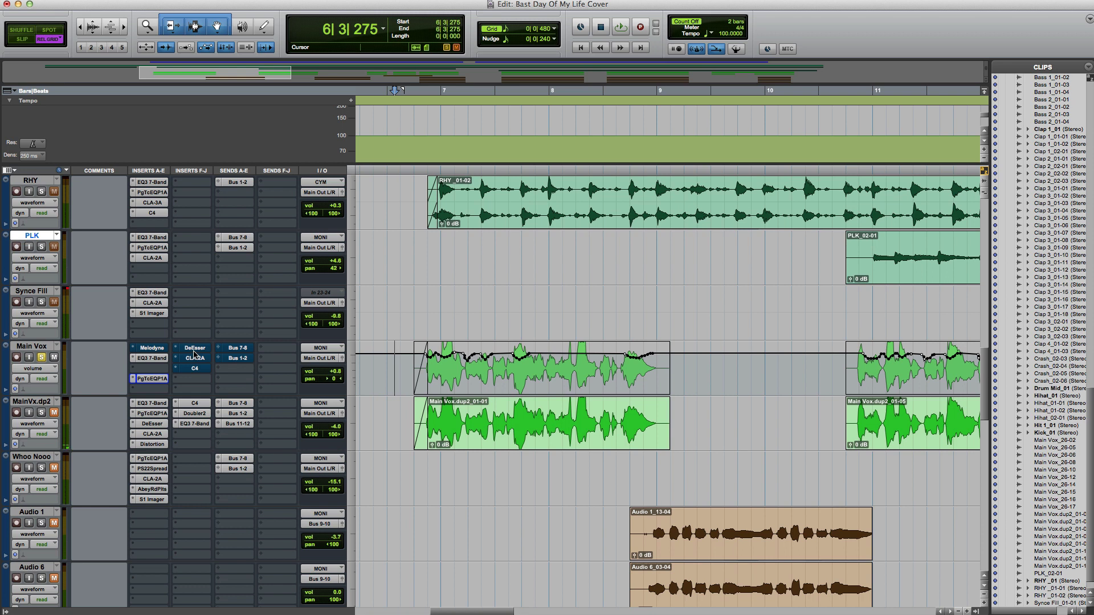
Audition the soloed Main Vox clip around bar 7, restarting playback from points within its opening phrase
left_click(425, 308)
key("space")
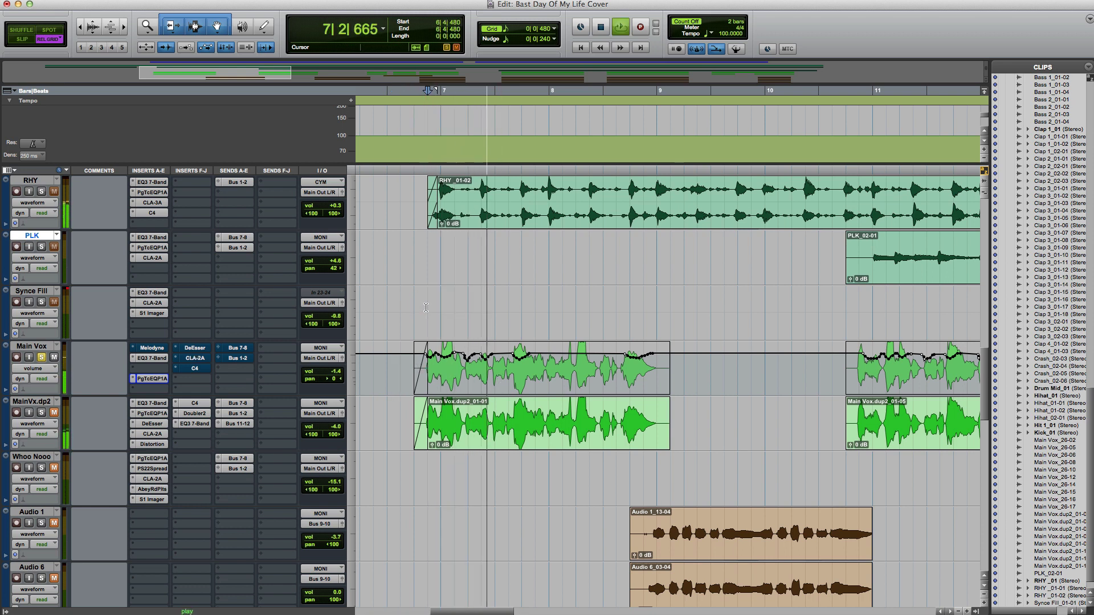
left_click(476, 306)
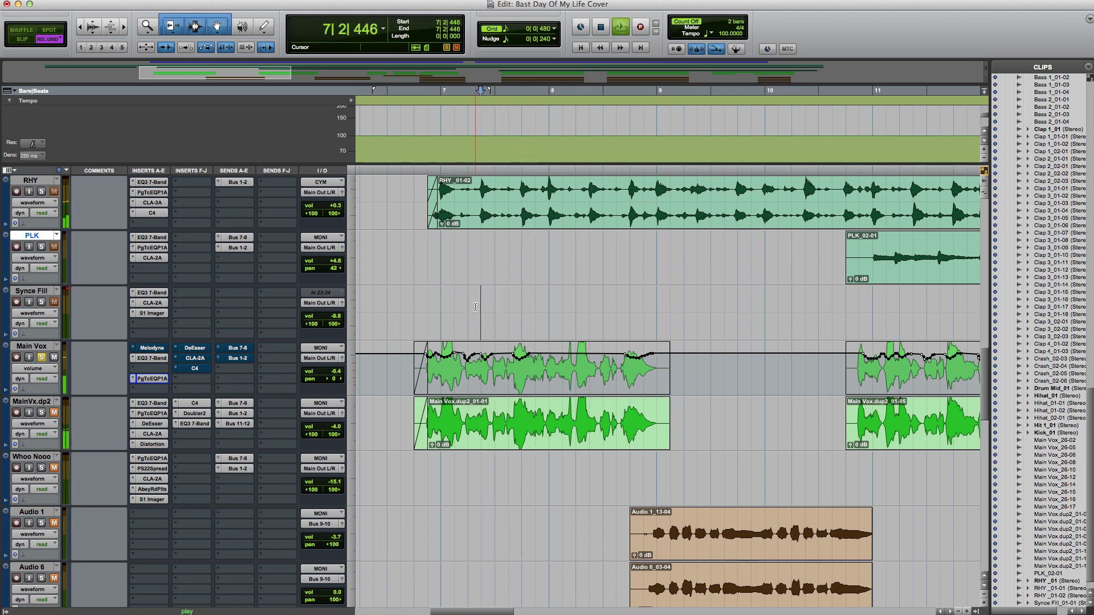
left_click(474, 307)
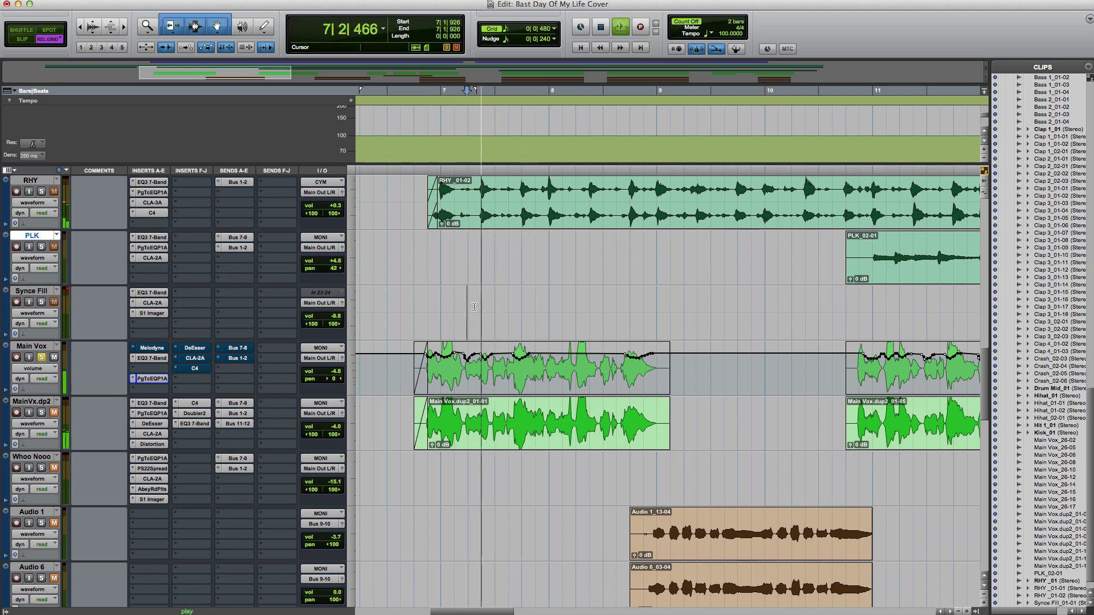
left_click(472, 310)
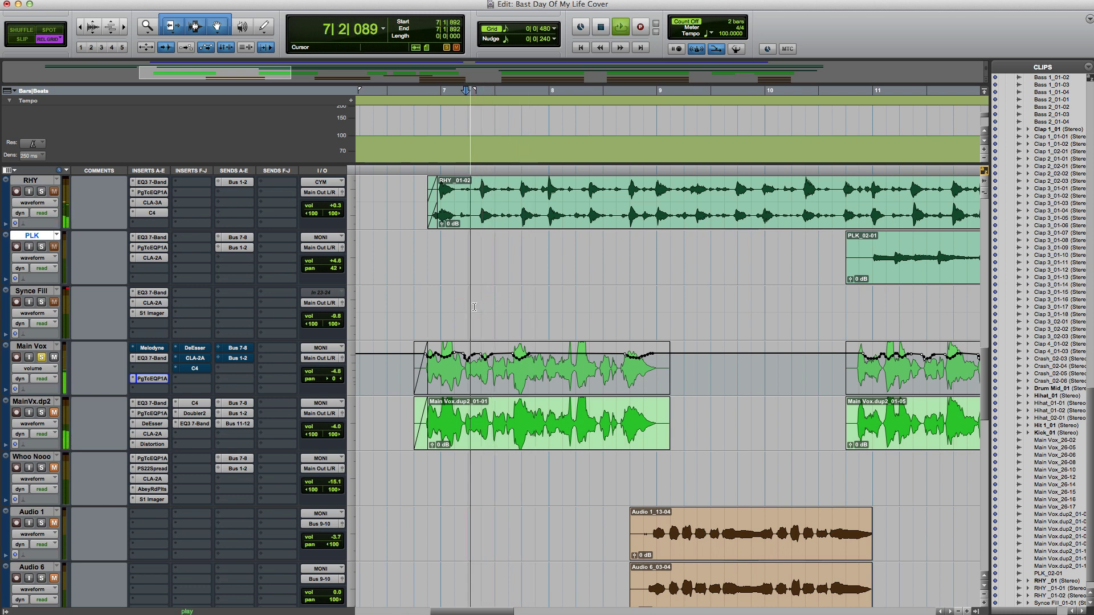
Re-enable and open the Main Vox DeEsser, and compare the vocal around bar 7 with it bypassed and active, leaving it active
left_click(197, 349)
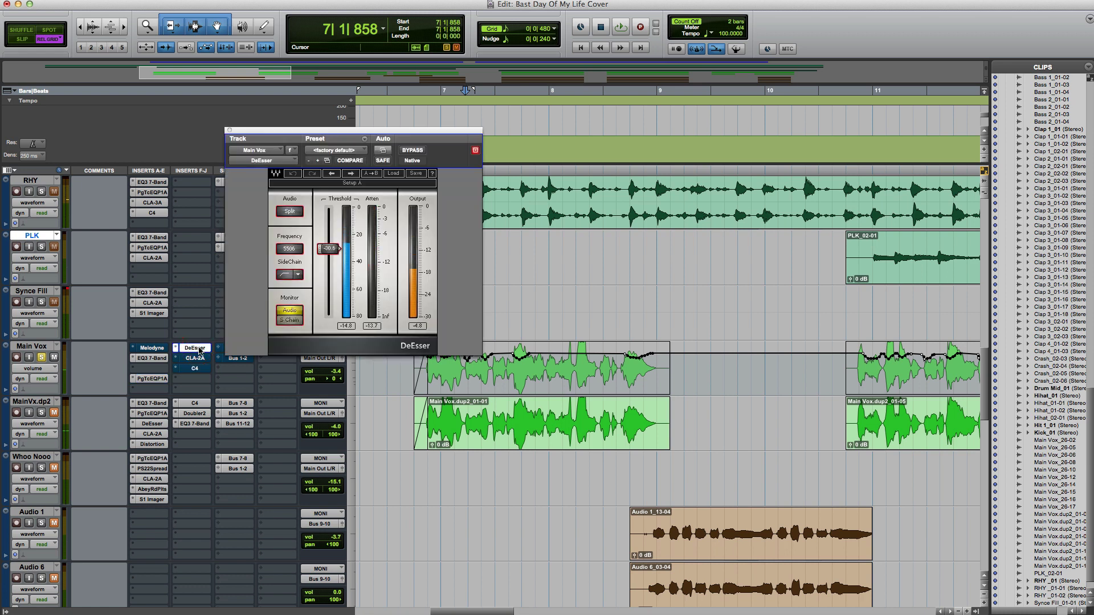
key("space")
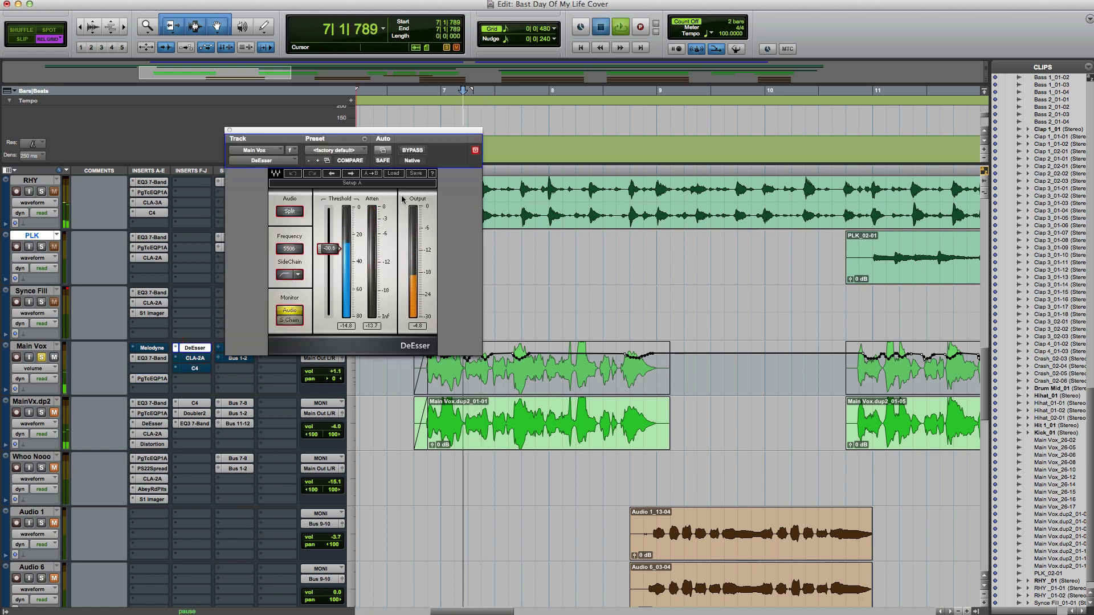
left_click(411, 151)
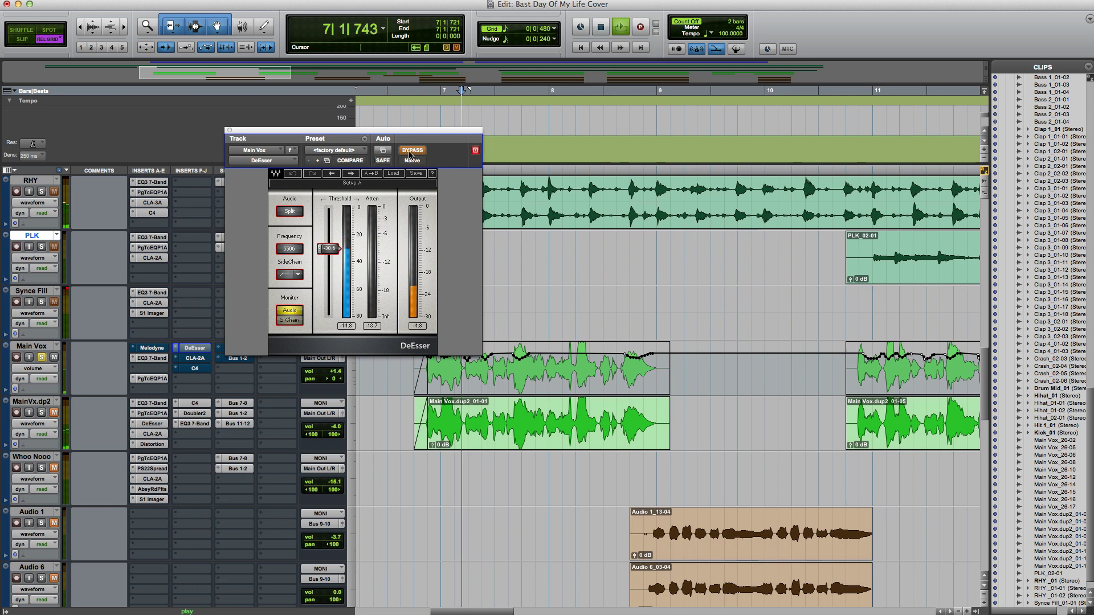
left_click(412, 151)
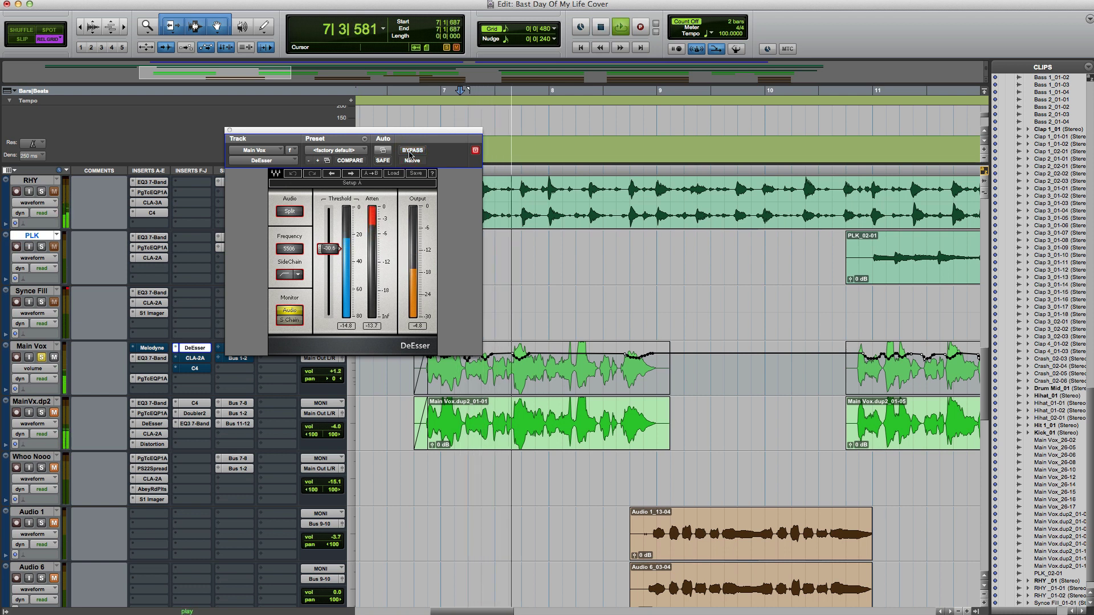
key("space")
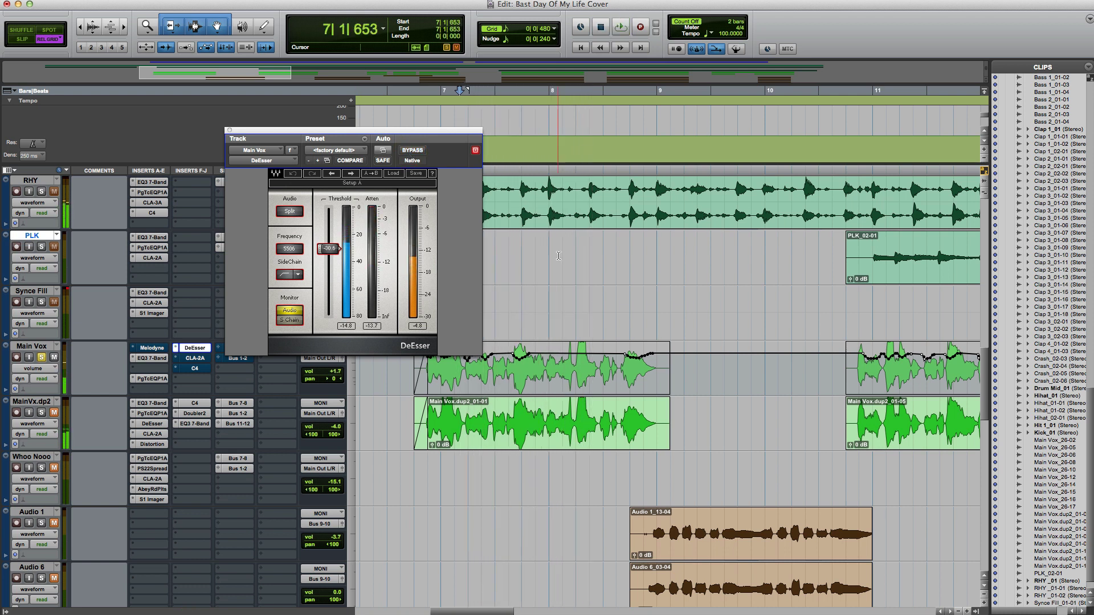
Compare the vocal from just before bar 8 with the DeEsser bypassed and active, leaving it active, and close the plug-in window
left_click(548, 298)
key("space")
left_click(411, 151)
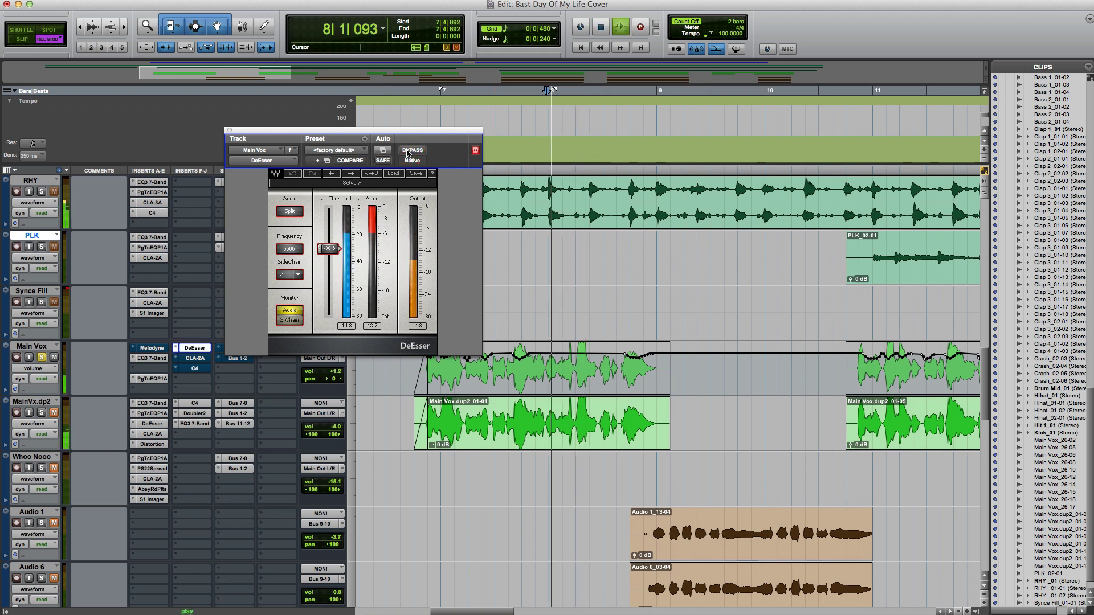
left_click(412, 151)
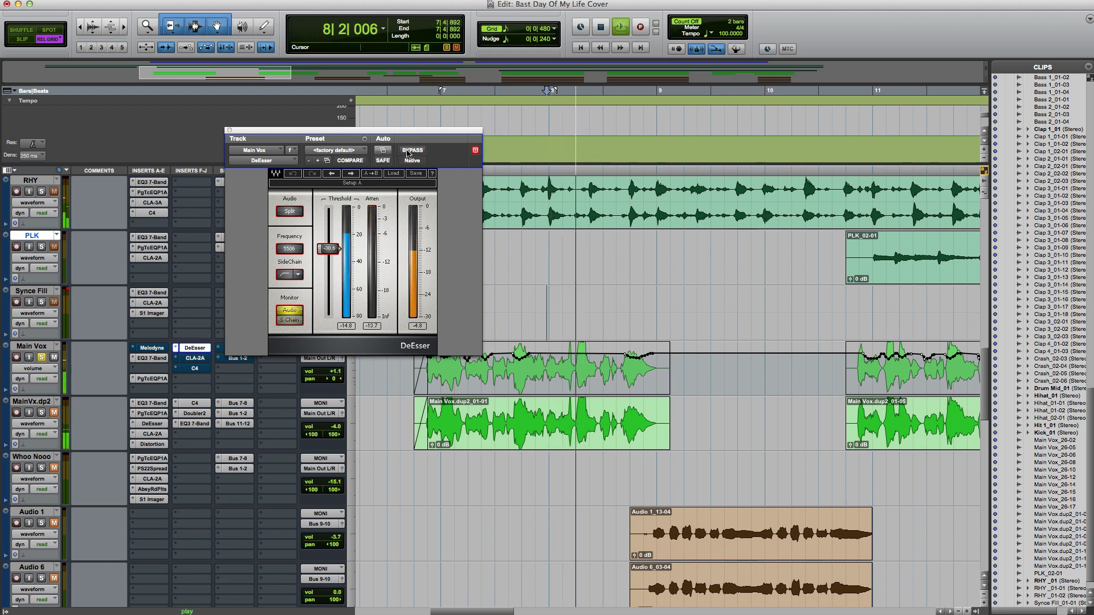
key("space")
left_click(229, 130)
Open and re-enable the Main Vox CLA-2A, and compare the vocal from 6|4|000 with it bypassed and active
left_click(195, 359)
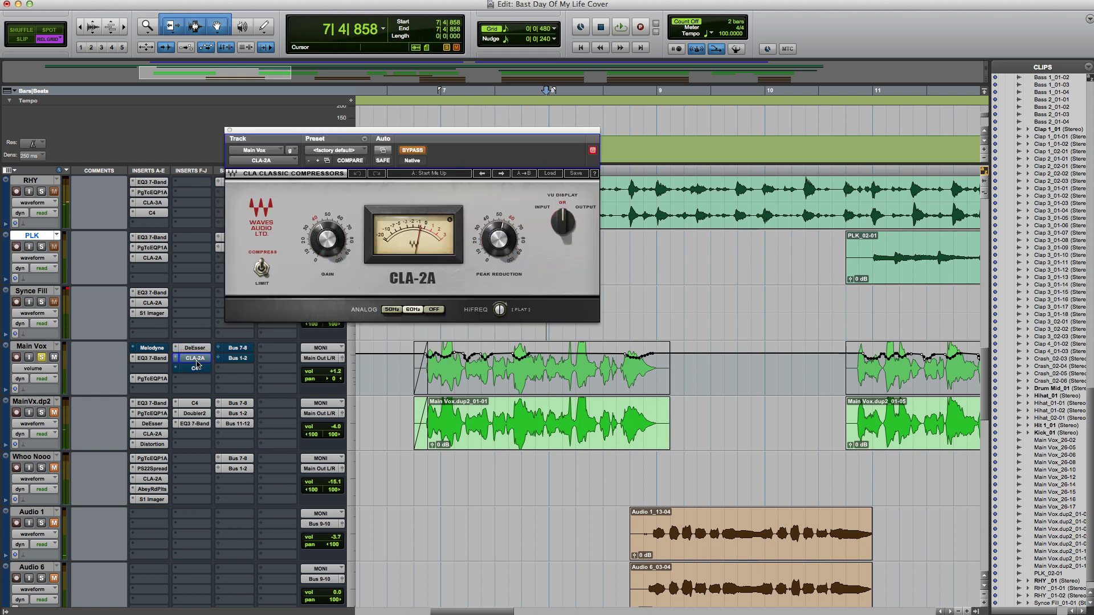
left_click(196, 358, "super")
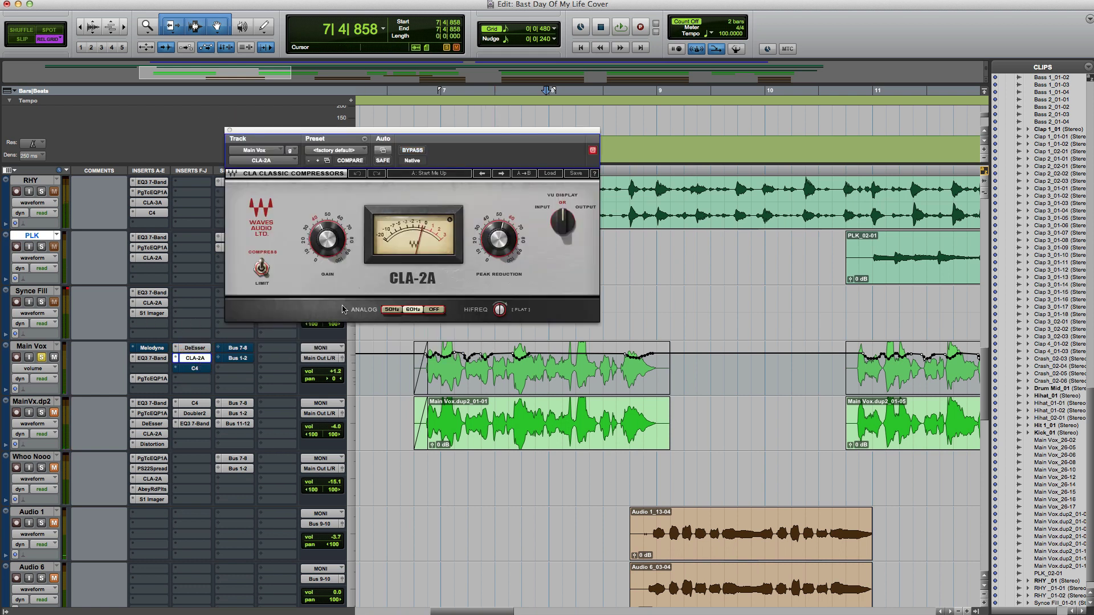
left_click_drag(409, 134, 495, 110)
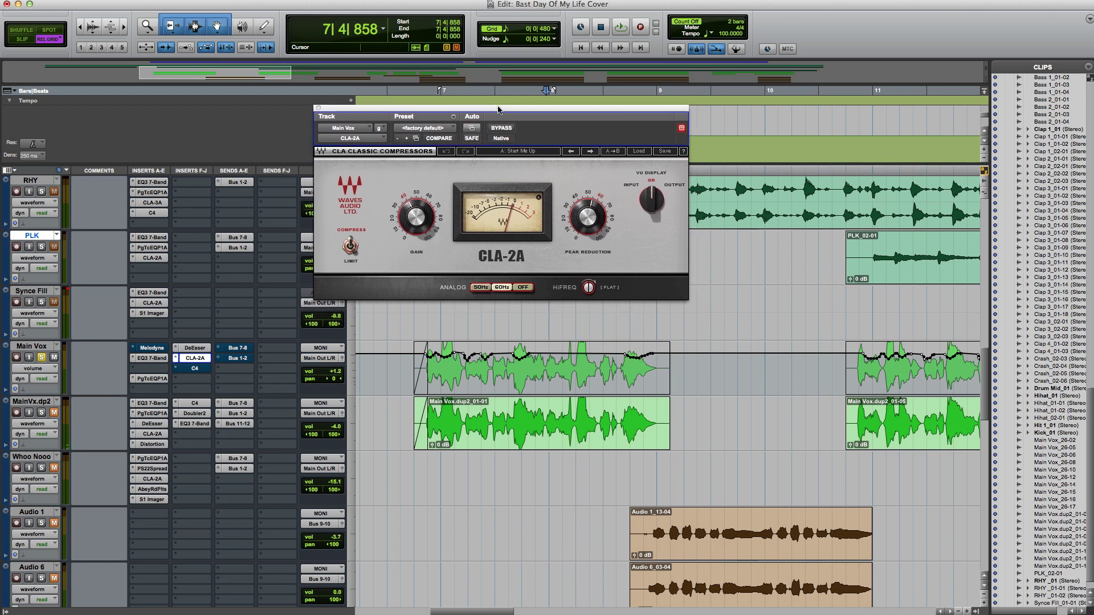
left_click(414, 312)
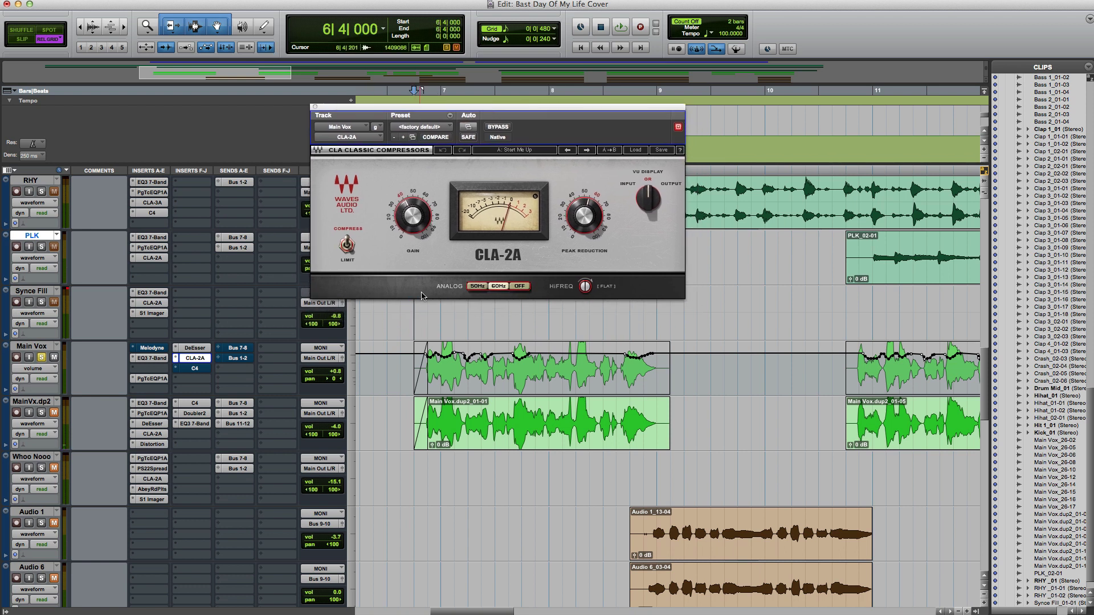
key("space")
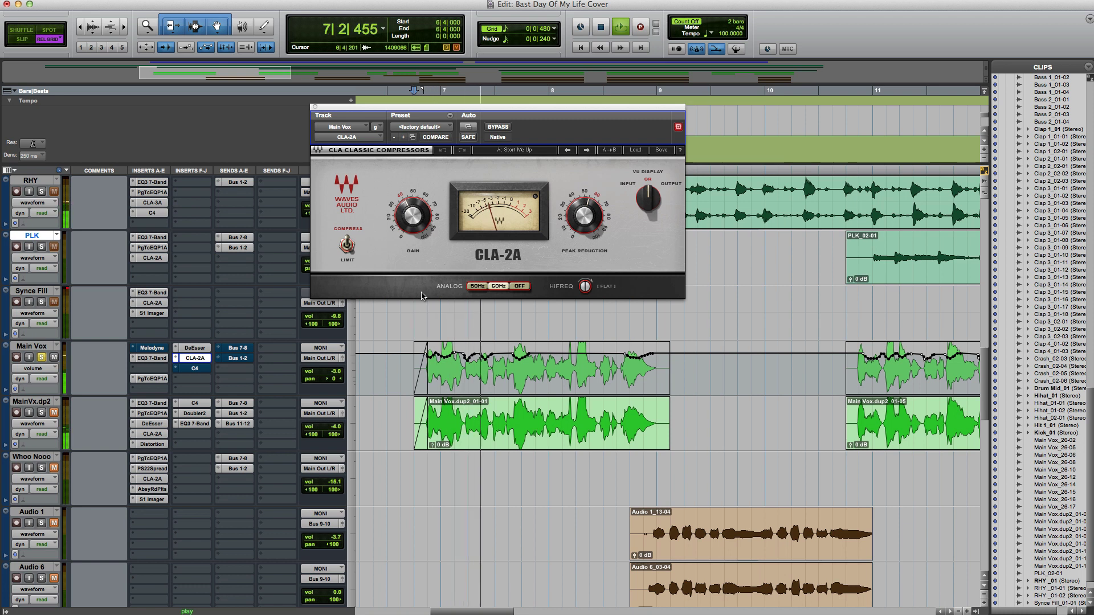
left_click(497, 129)
left_click(497, 129)
key("space")
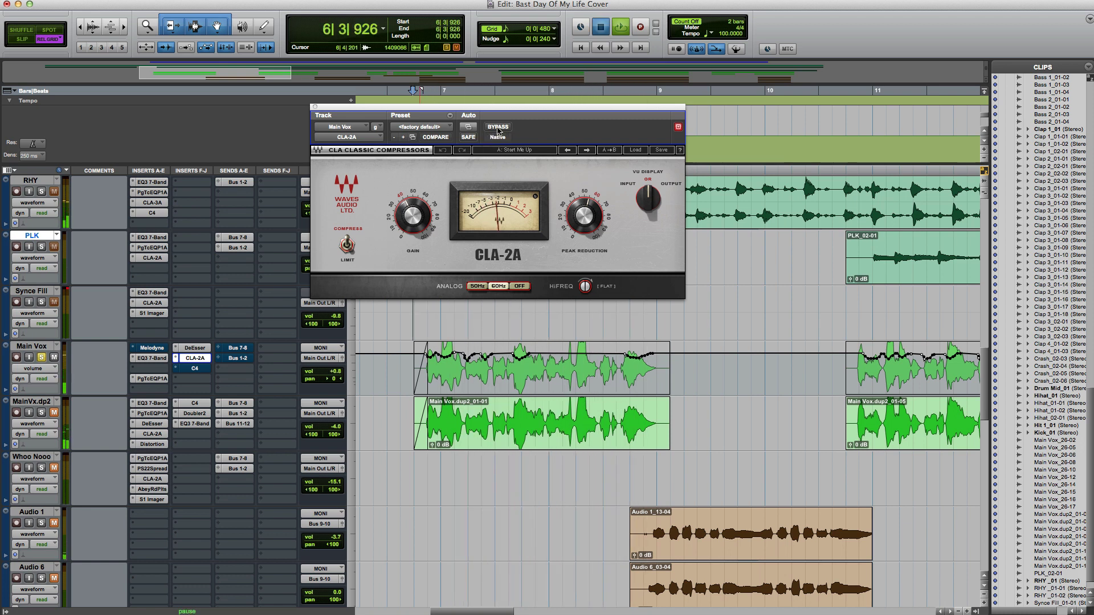
Replay the vocal with the CLA-2A bypassed and active again, leave it active, and close its window
key("space")
left_click(497, 129)
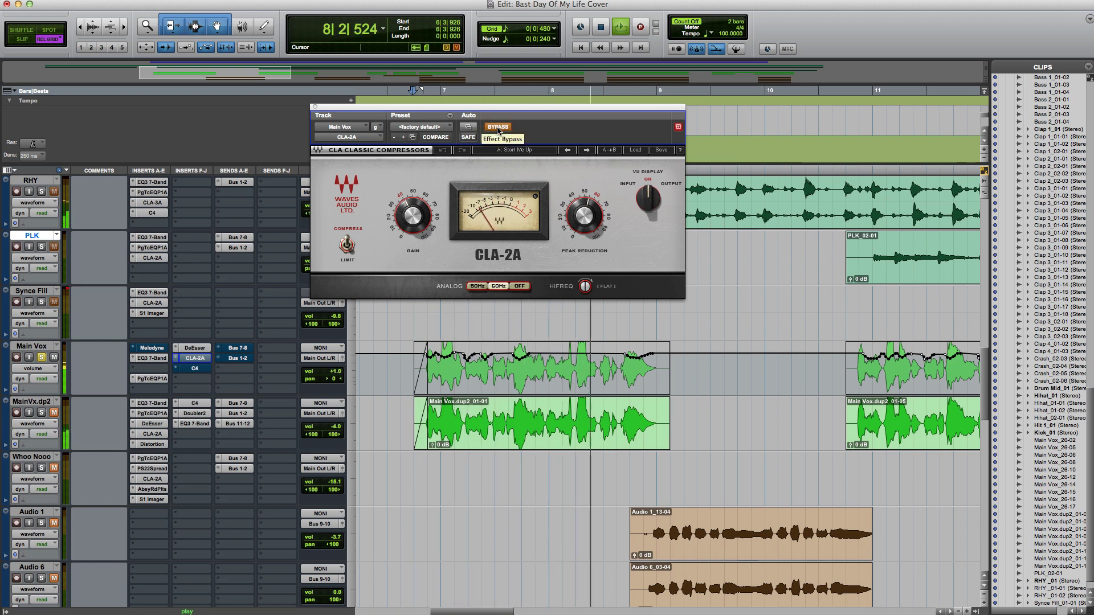
left_click(498, 130)
key("space")
key("space")
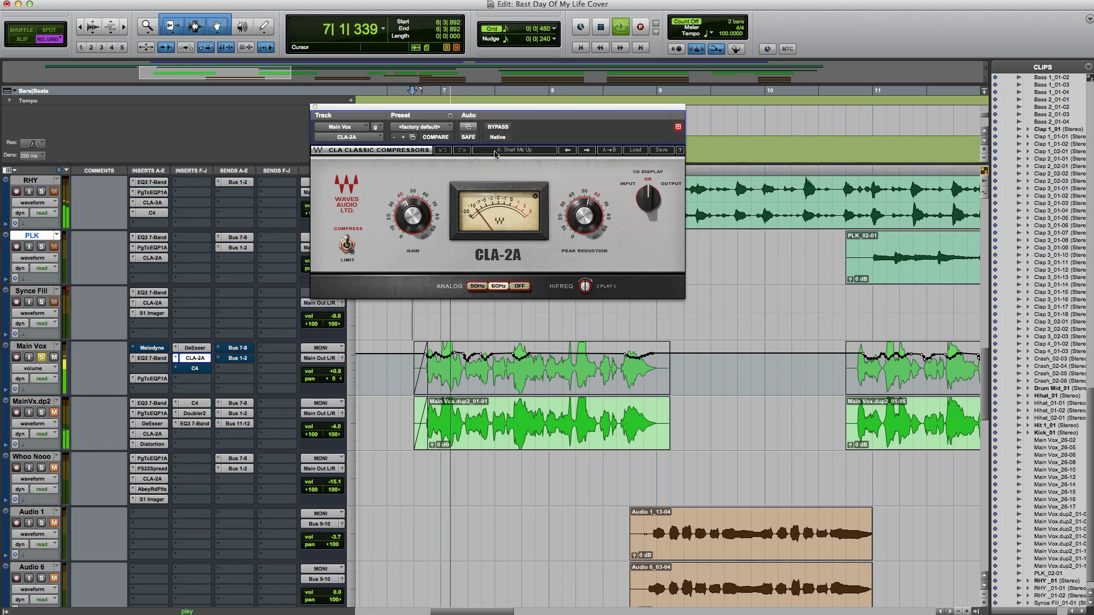
left_click(315, 106)
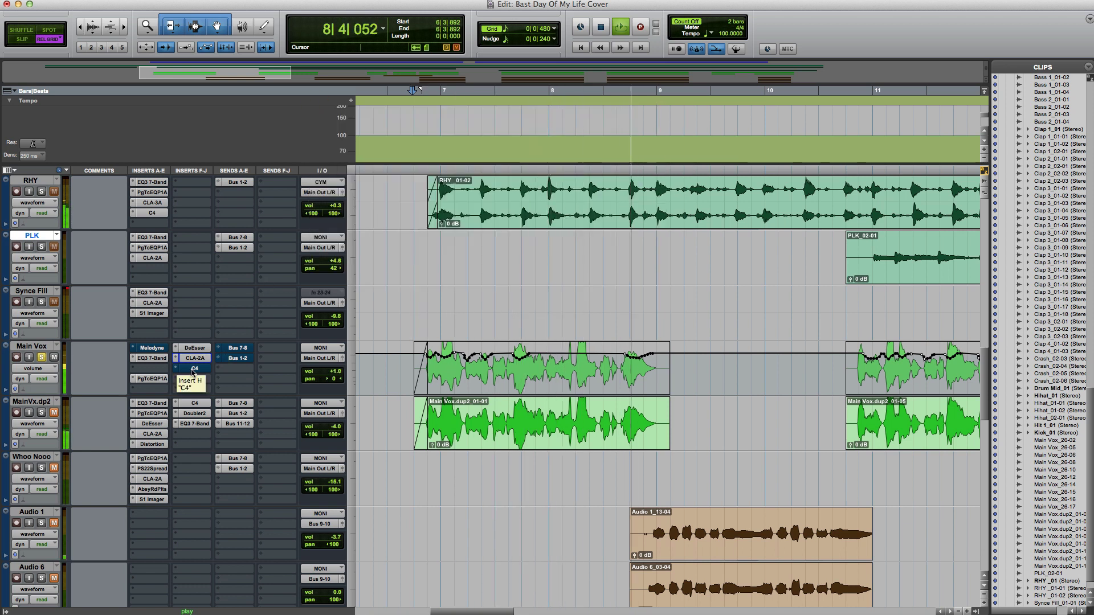
key("space")
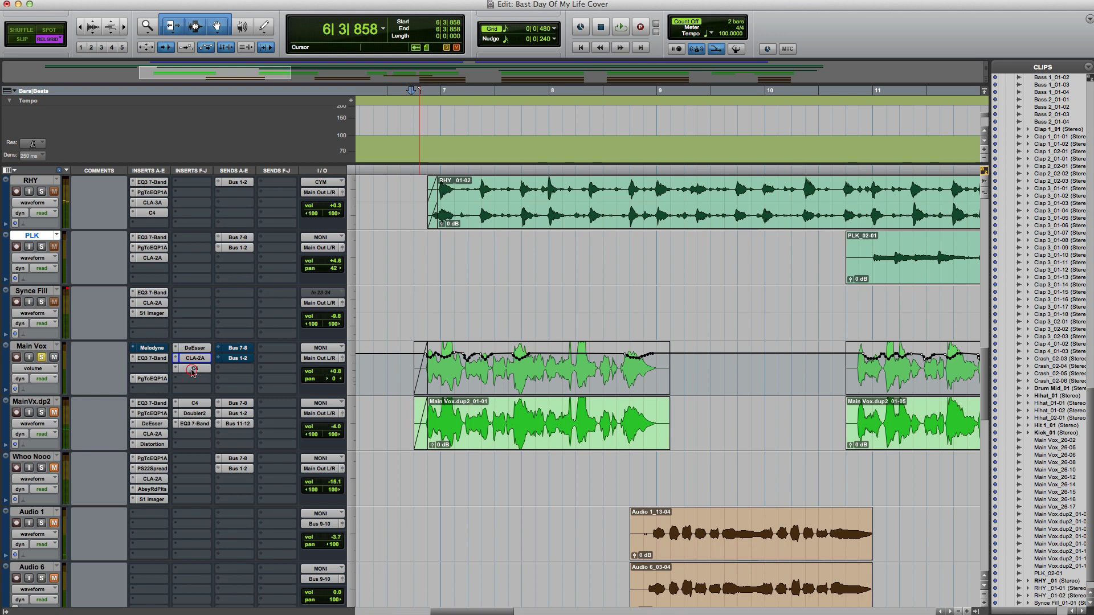
Re-enable and open the Main Vox C4 multiband processor, and audition the vocal through it
left_click(193, 370)
left_click_drag(478, 110, 504, 124)
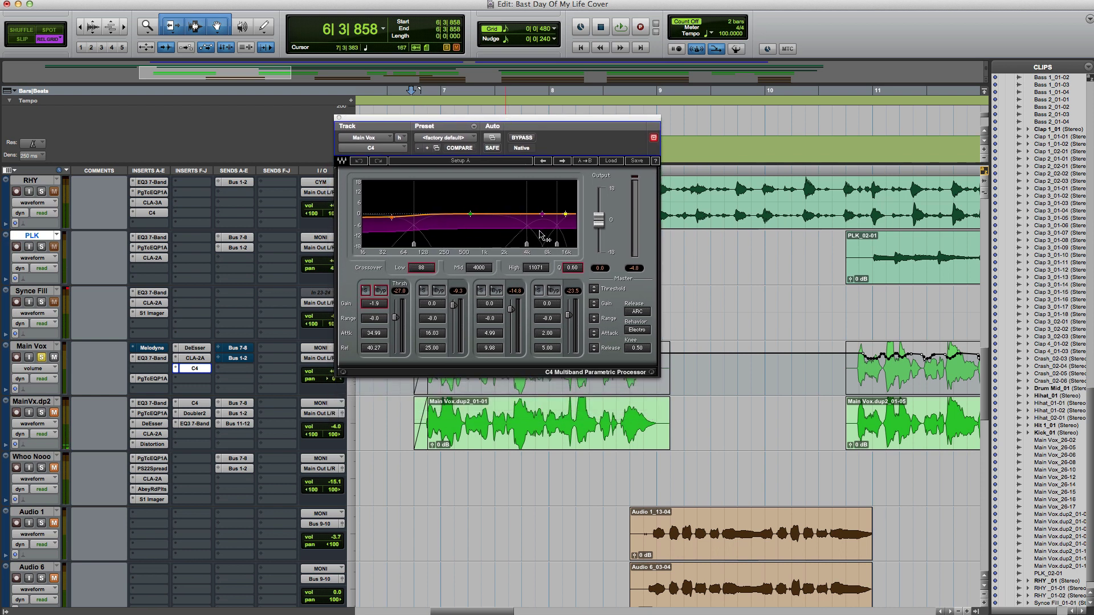
key("space")
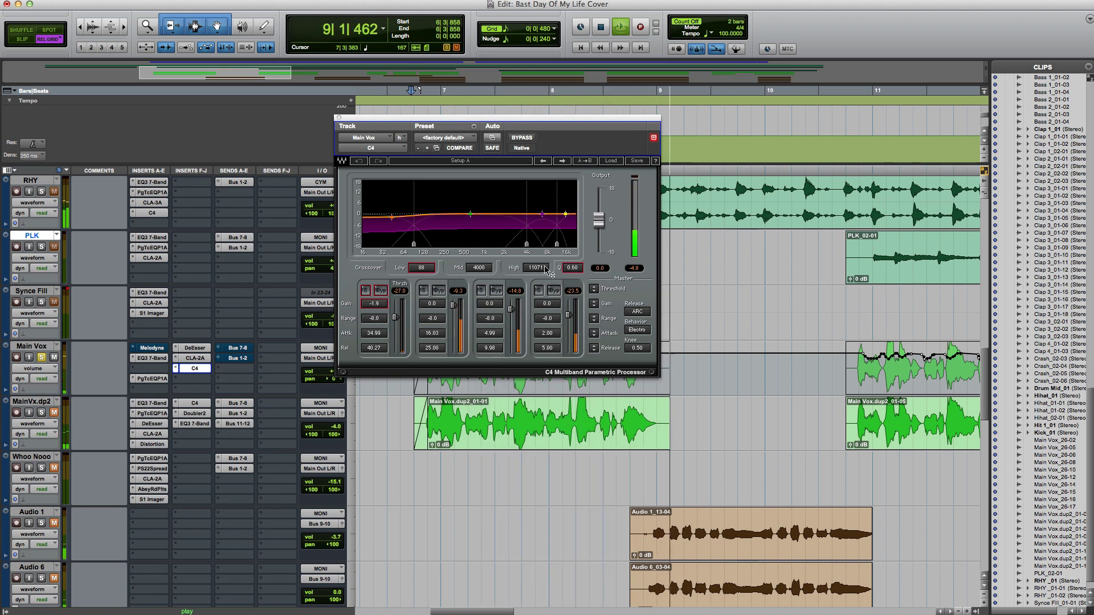
key("space")
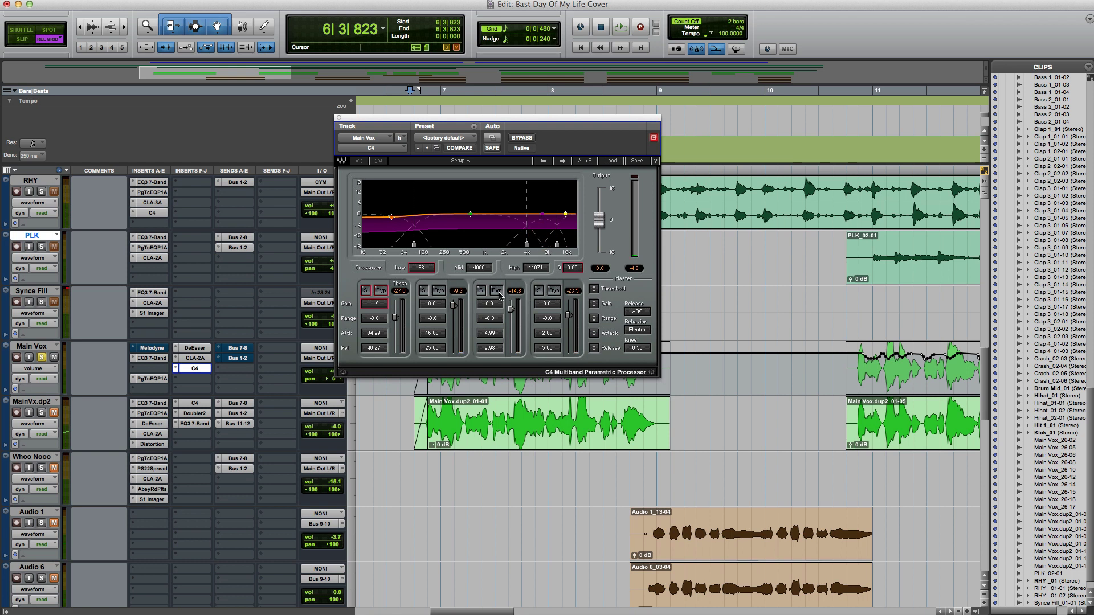
Solo the C4's third band during playback, lower its threshold to -22.4, and unsolo the band
left_click(480, 293)
key("space")
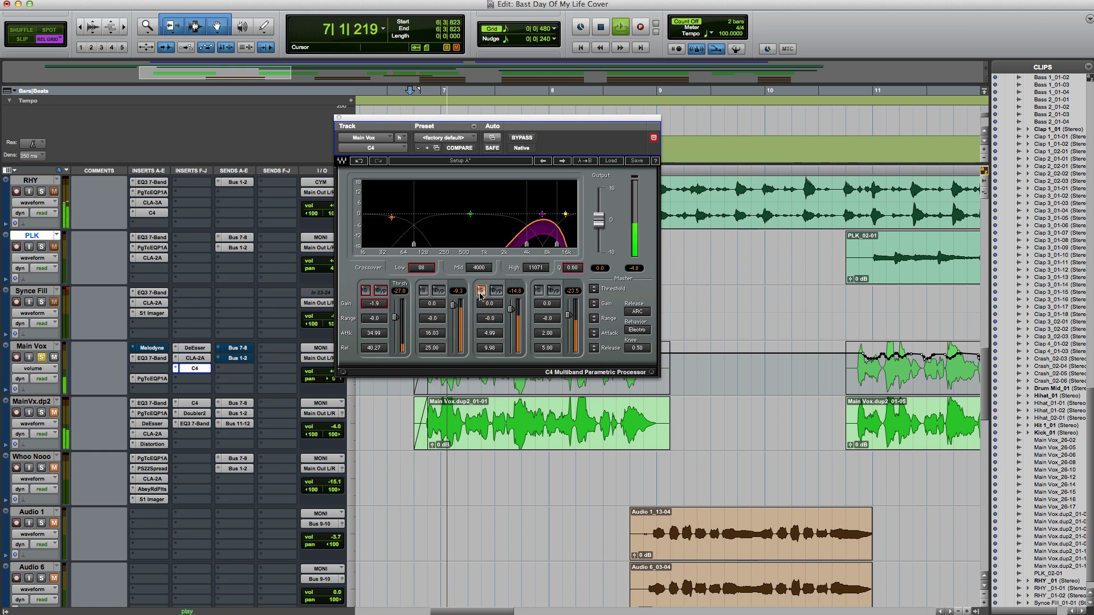
left_click_drag(510, 309, 511, 315)
left_click(481, 292)
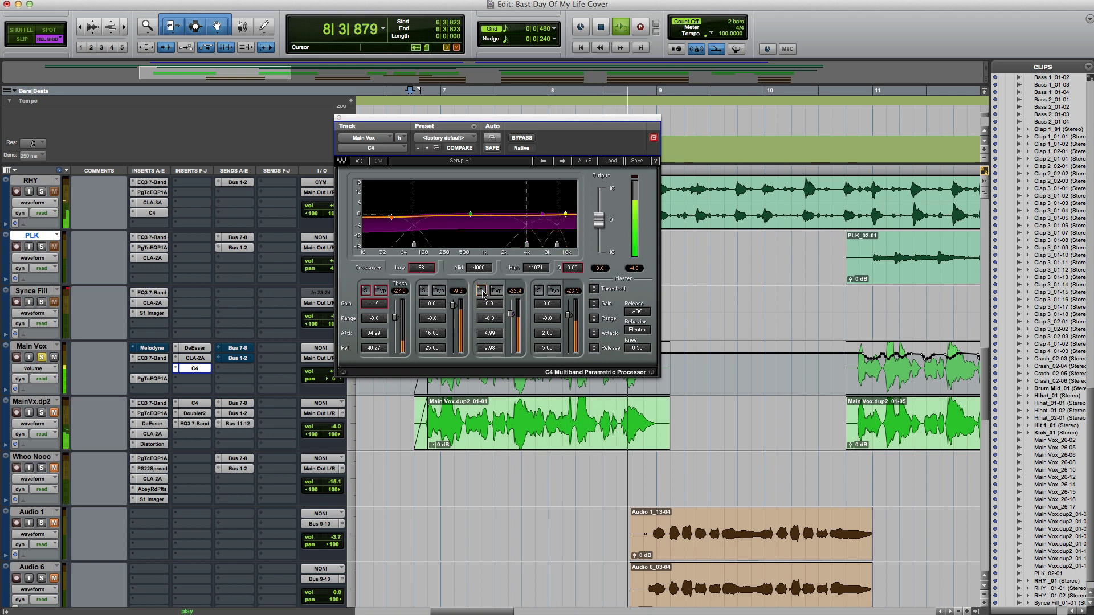
key("space")
Replay the vocal through all bands of the adjusted C4 and close the plug-in window
key("space")
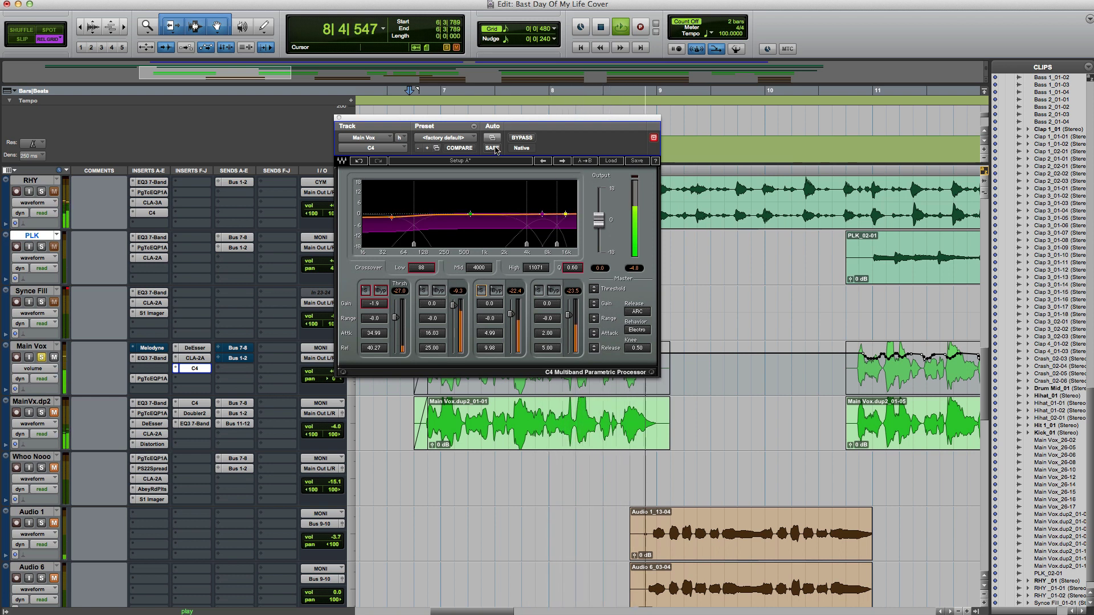
key("space")
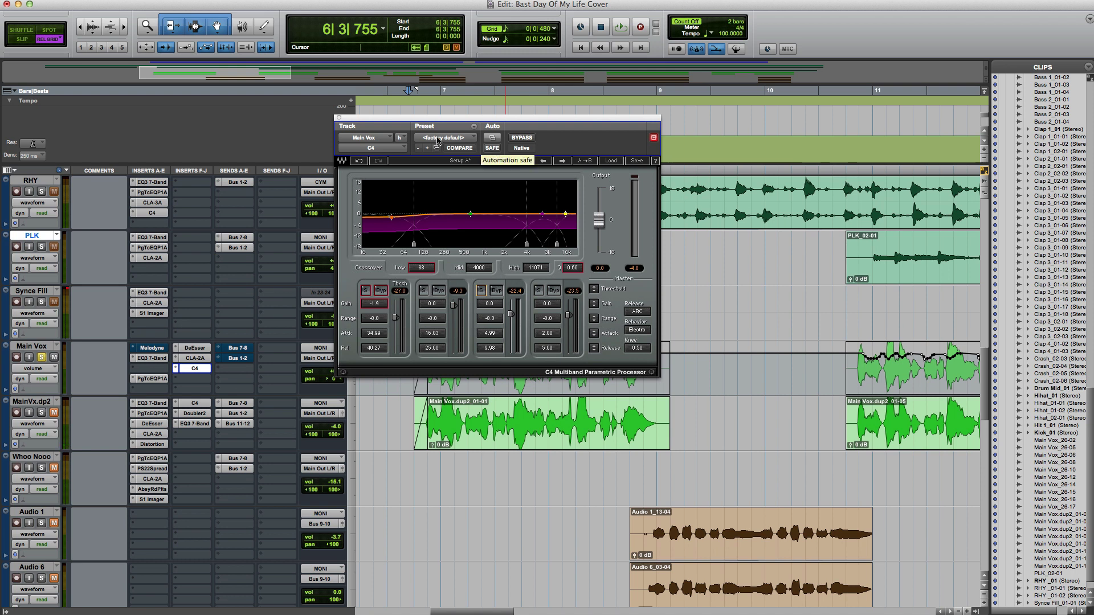
left_click(340, 117)
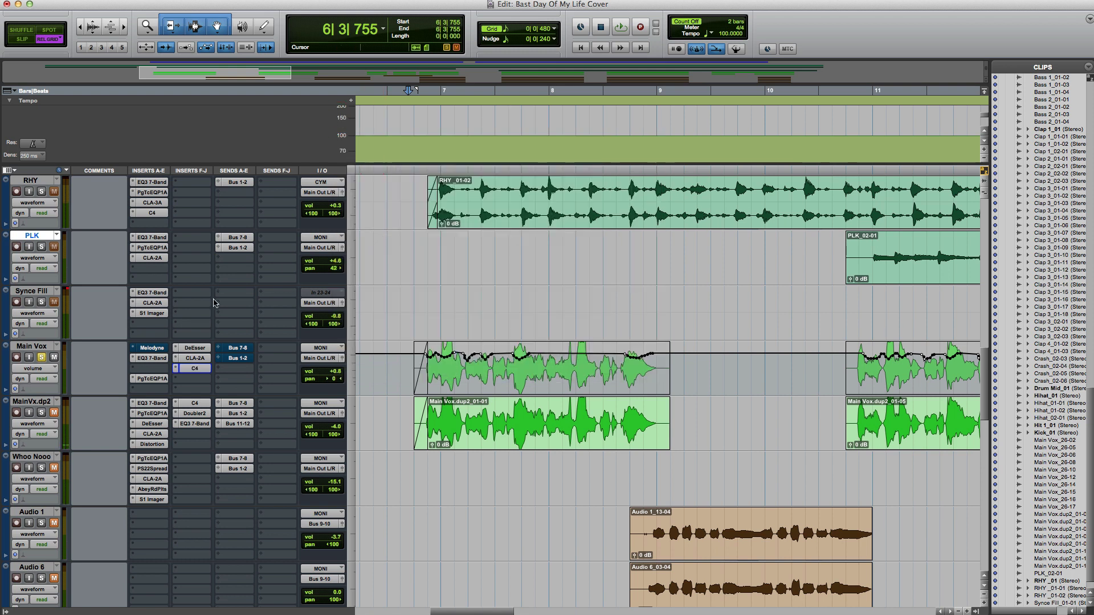
Re-enable the Main Vox Bus 7-8 send, open its send window, and audition the vocal with the send active
left_click(239, 349, "super")
left_click(240, 348)
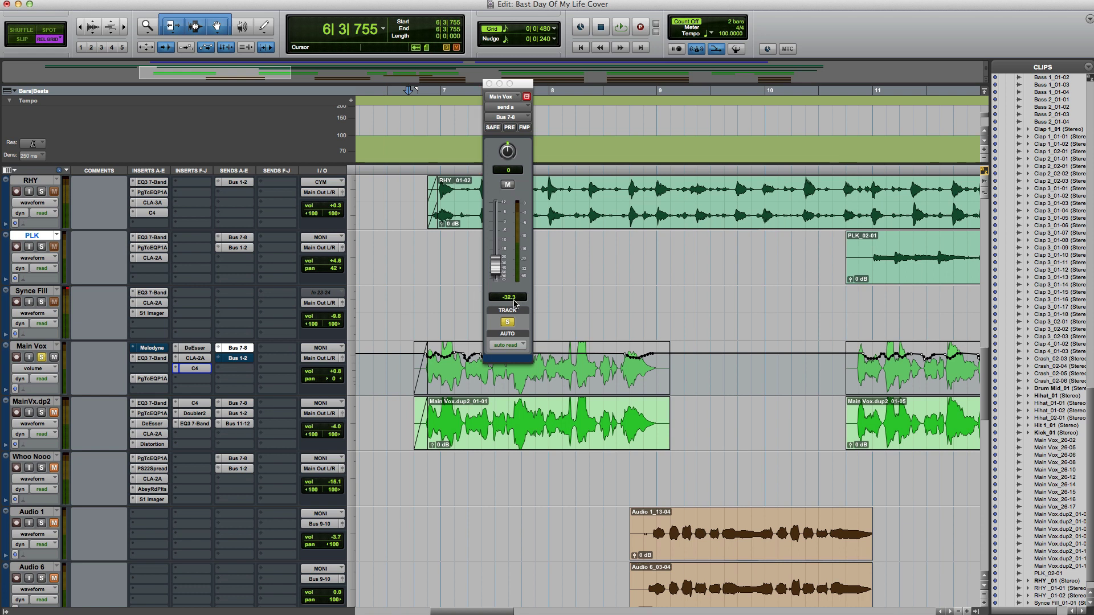
key("space")
key("space")
left_click(440, 374)
key("space")
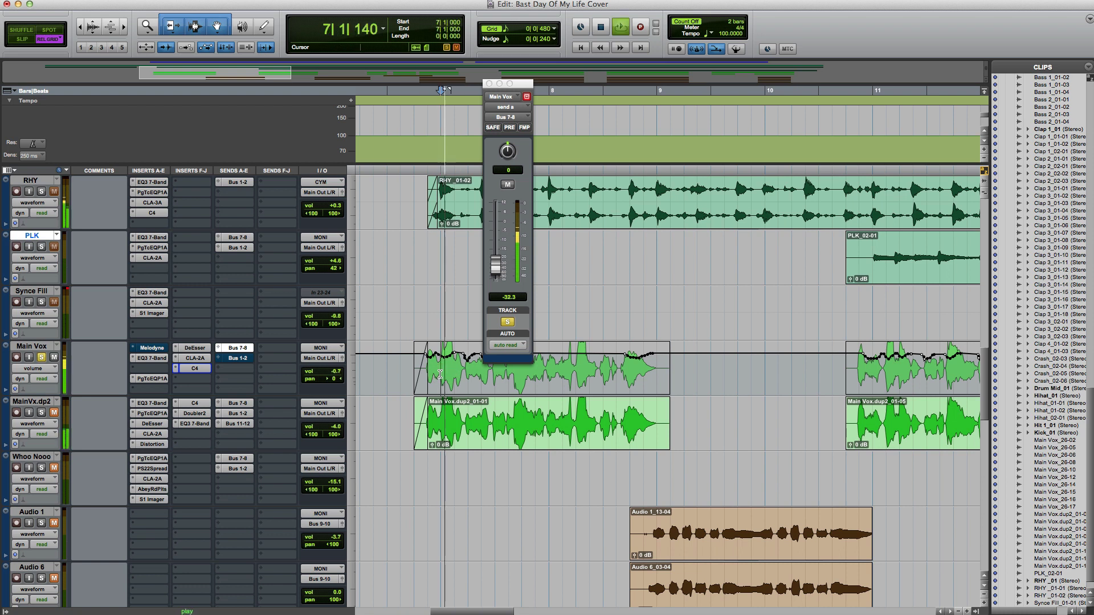
key("space")
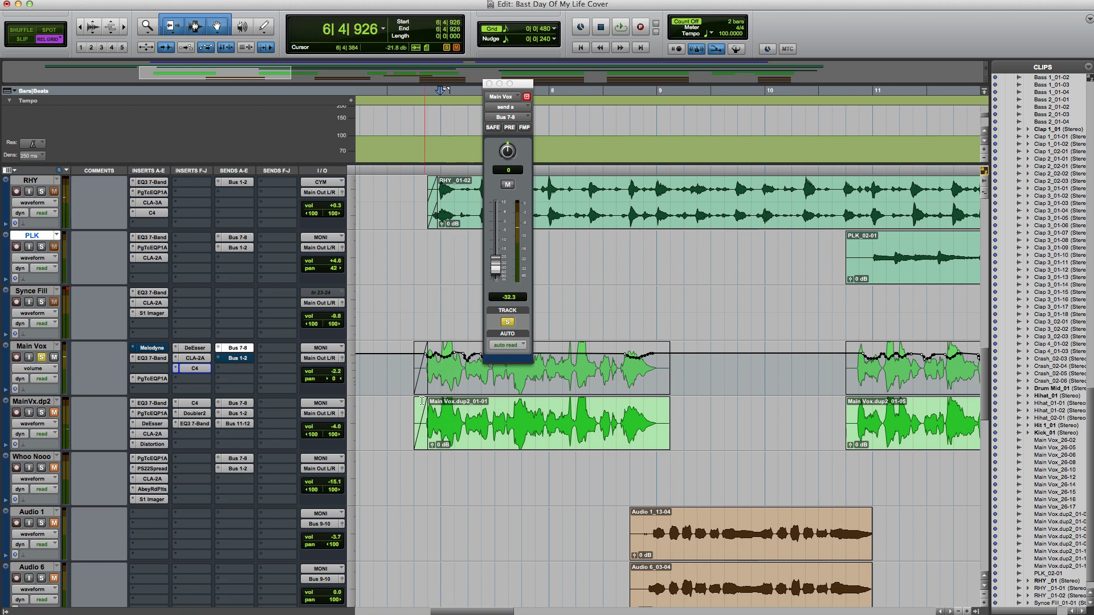
Find the ST Delay return track fed by Bus 7-8 and return to the Main Vox track
scroll(440, 374, "down", 15)
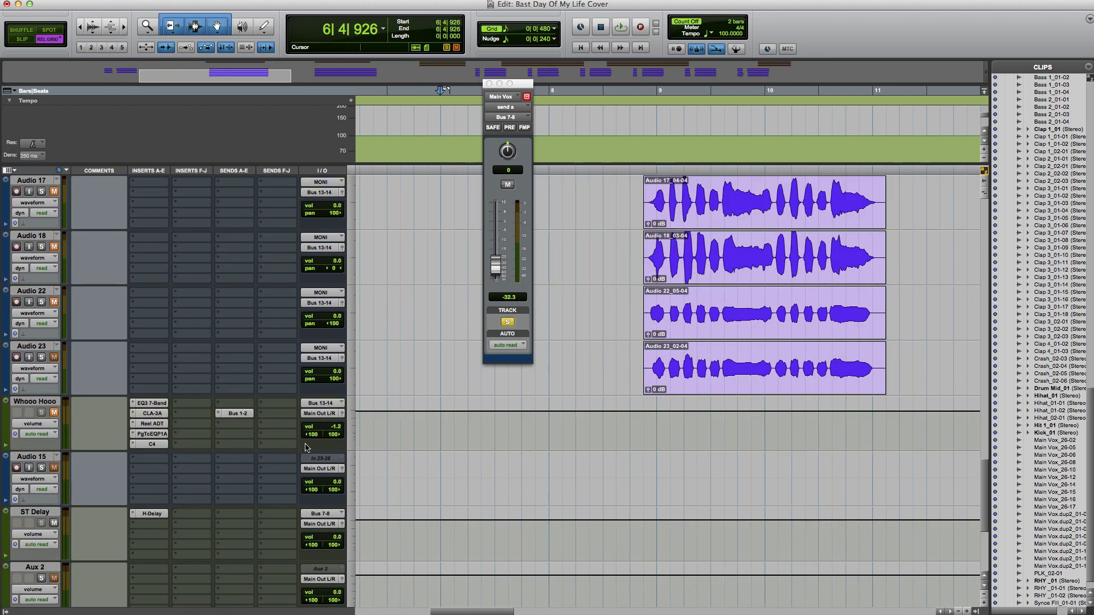
scroll(169, 472, "up", 15)
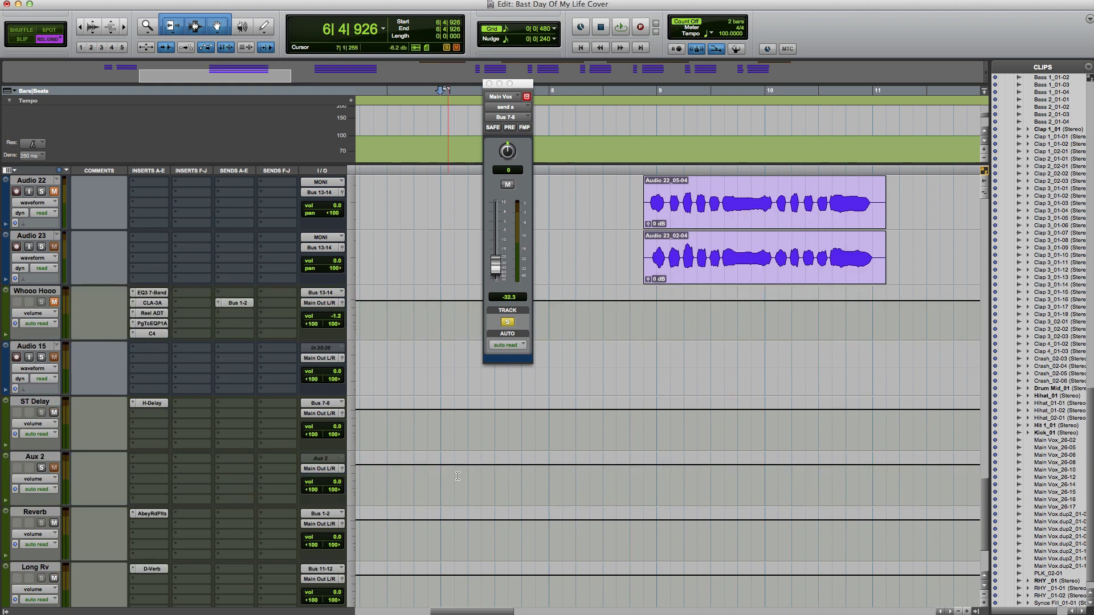
scroll(462, 484, "up", 5)
scroll(462, 484, "down", 3)
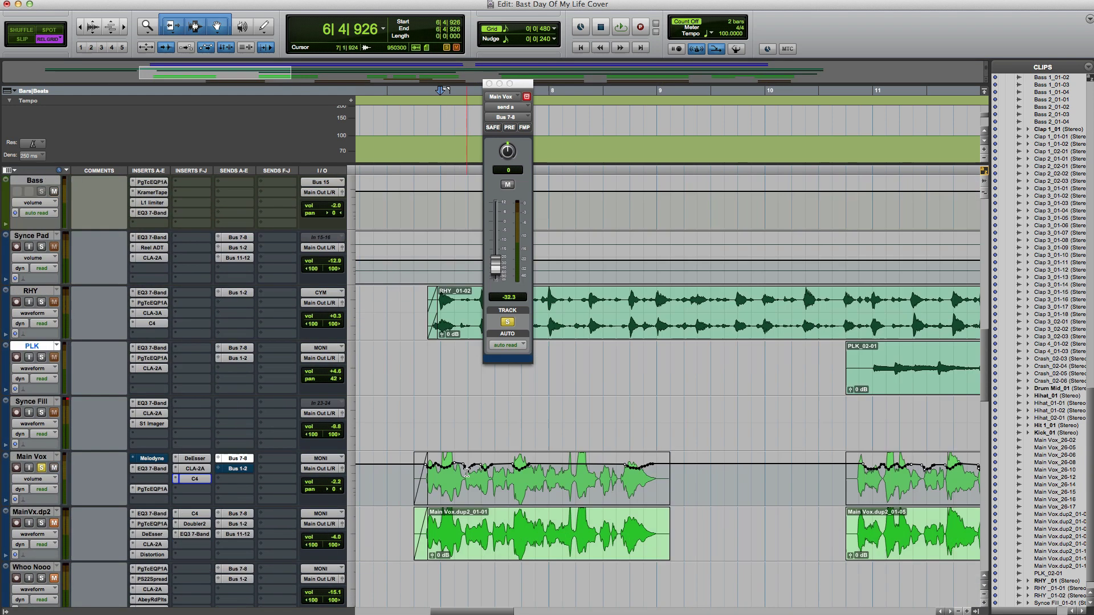
Replay the soloed Main Vox from the start of its first clip and unsolo the track
key("space")
key("space")
left_click(439, 476)
scroll(466, 473, "down", 2)
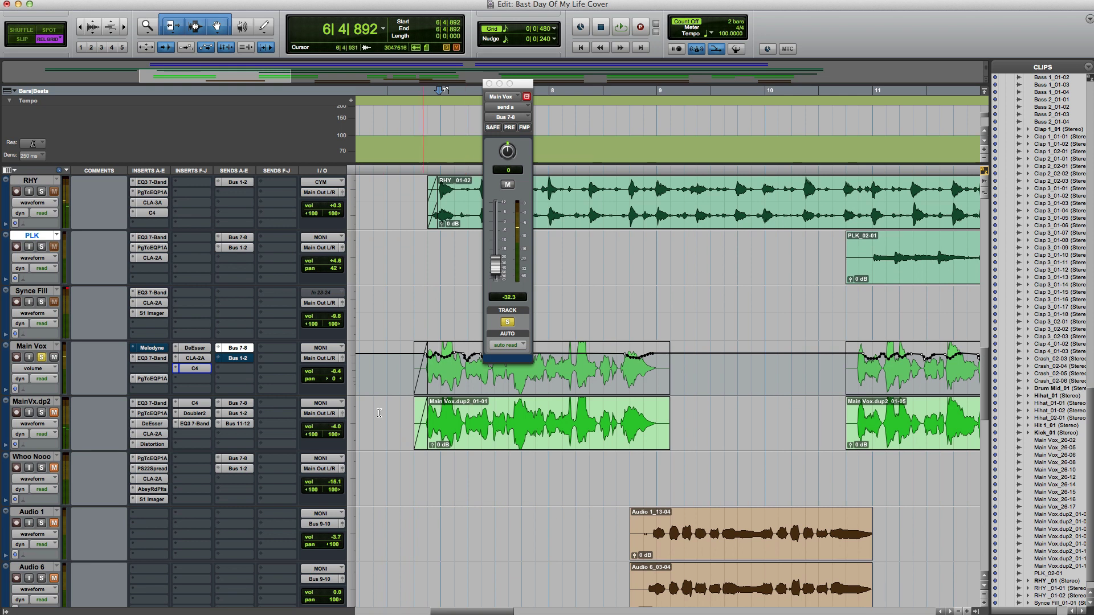
left_click(508, 323)
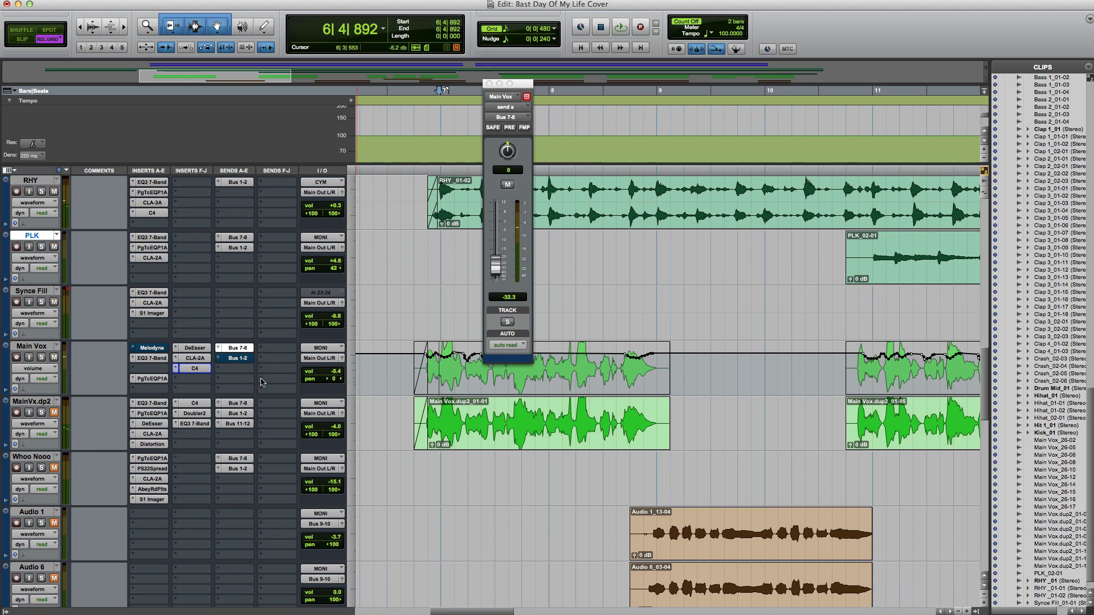
Re-enable the Main Vox Bus 1-2 send, open its send window, and audition the soloed vocal through it
left_click(233, 360)
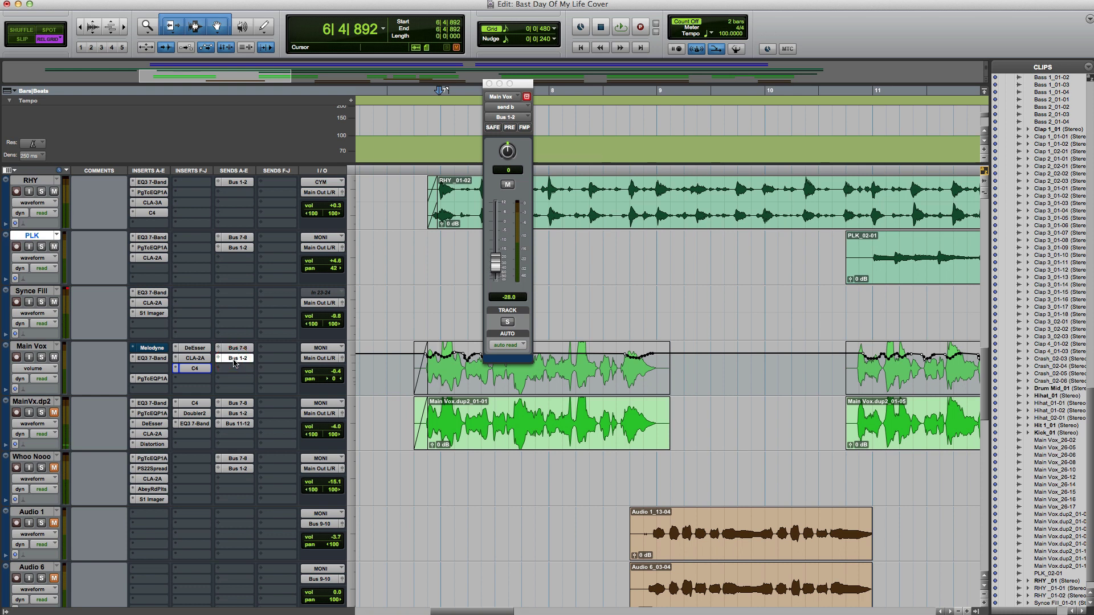
key("space")
key("space")
left_click(42, 358)
key("space")
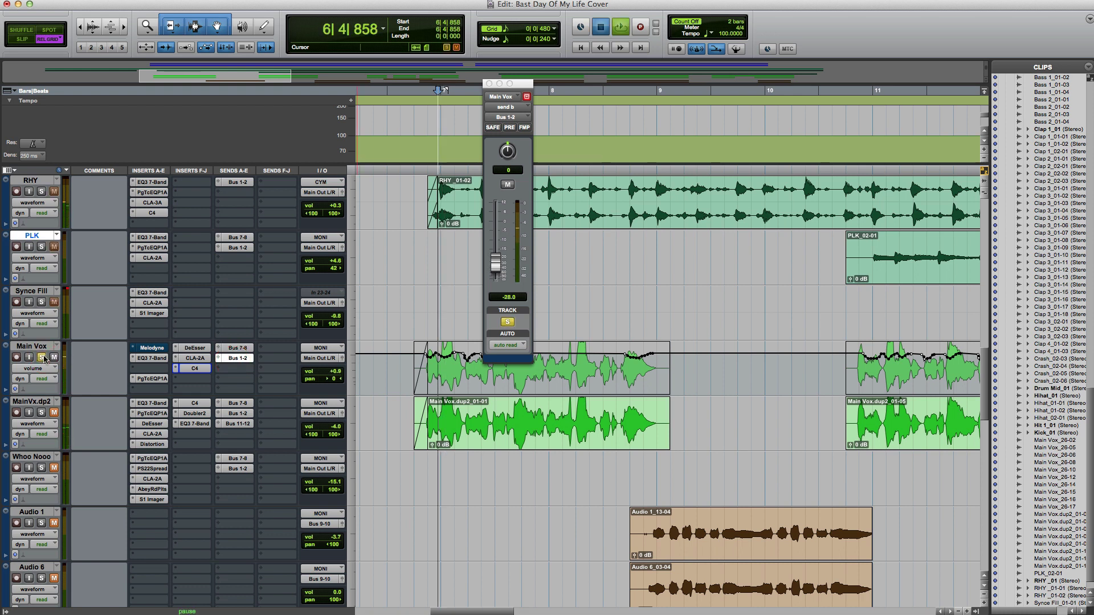
key("space")
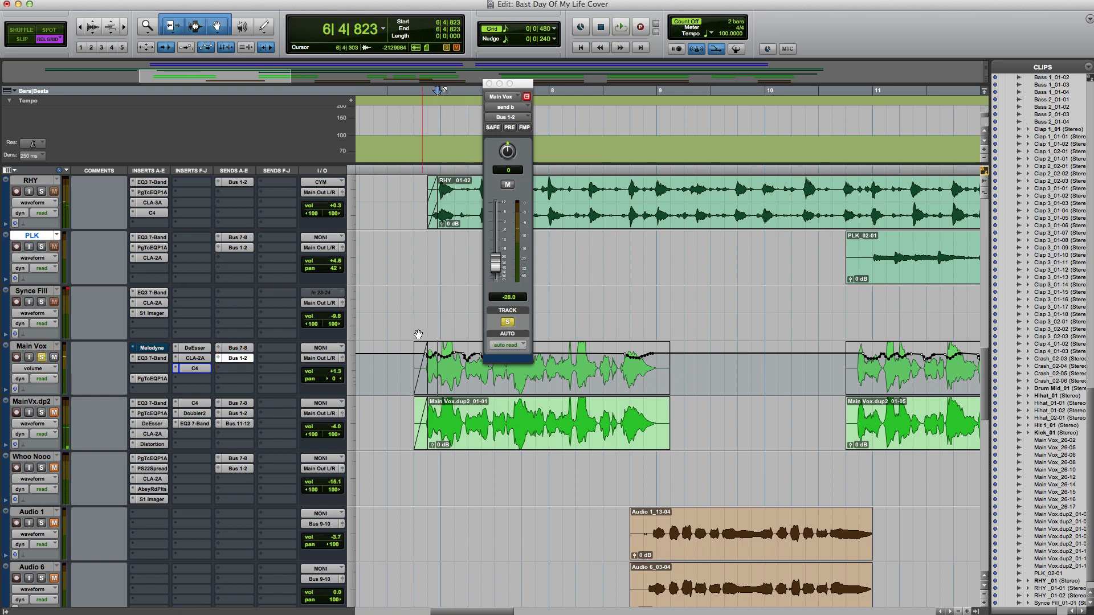
left_click(412, 300)
key("space")
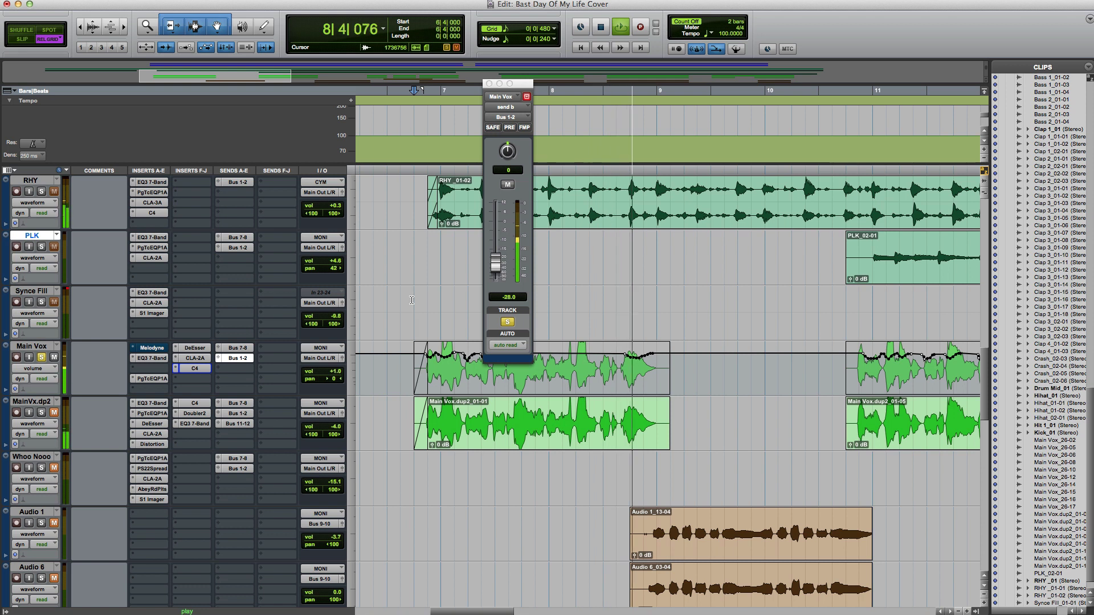
key("space")
left_click(411, 300)
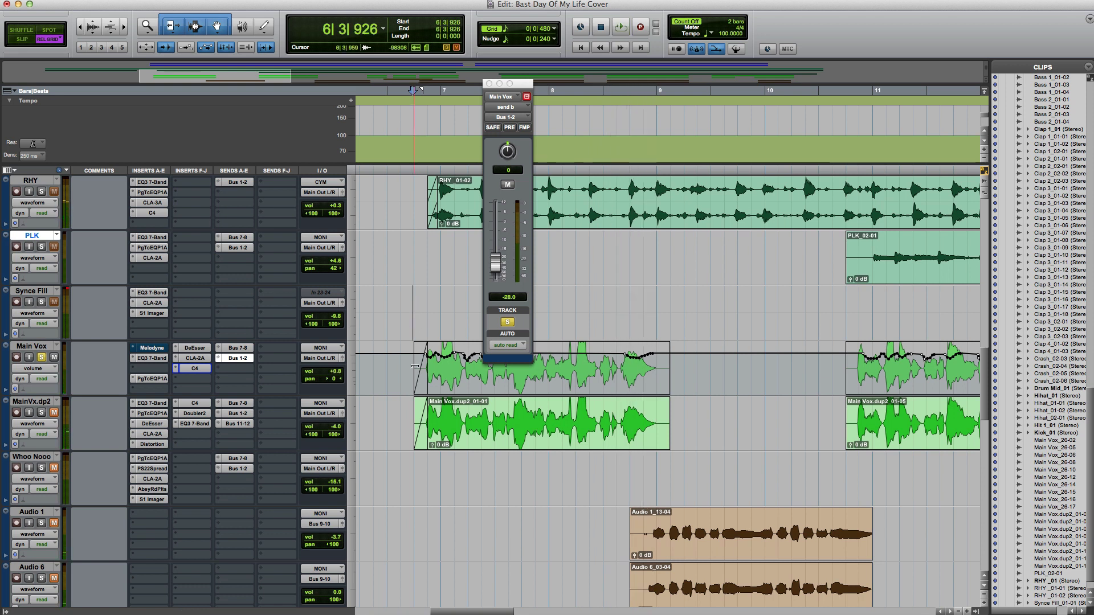
Unsolo Main Vox and play the same passage within the full mix
left_click(41, 358)
key("space")
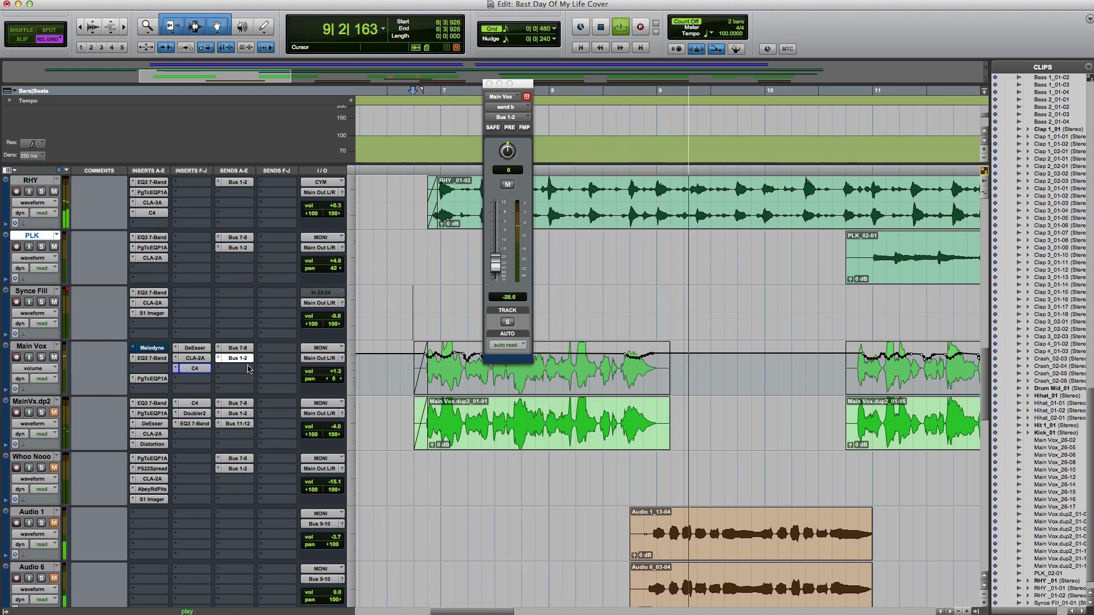
key("space")
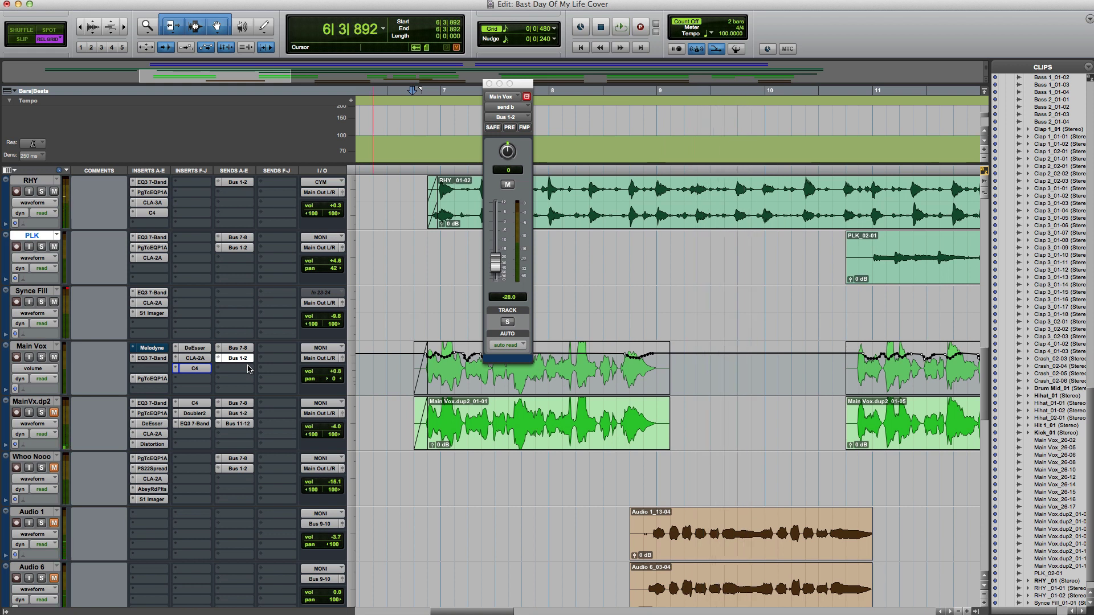
Unmute and solo the duplicate vocal track MainVx.dp2 and select its first clip
left_click(54, 413)
left_click(41, 412)
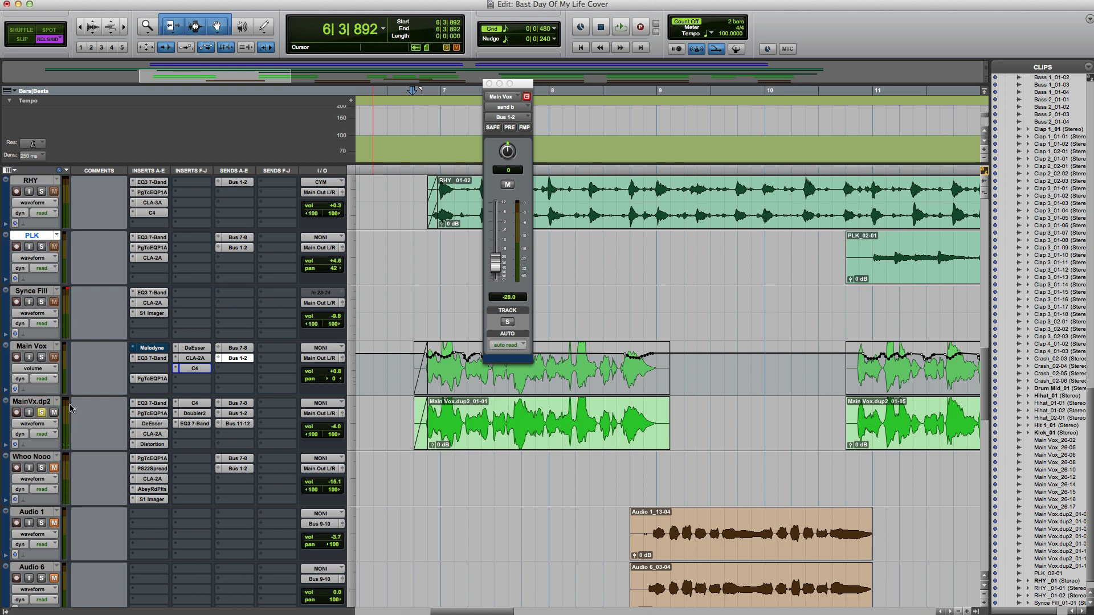
left_click(481, 438)
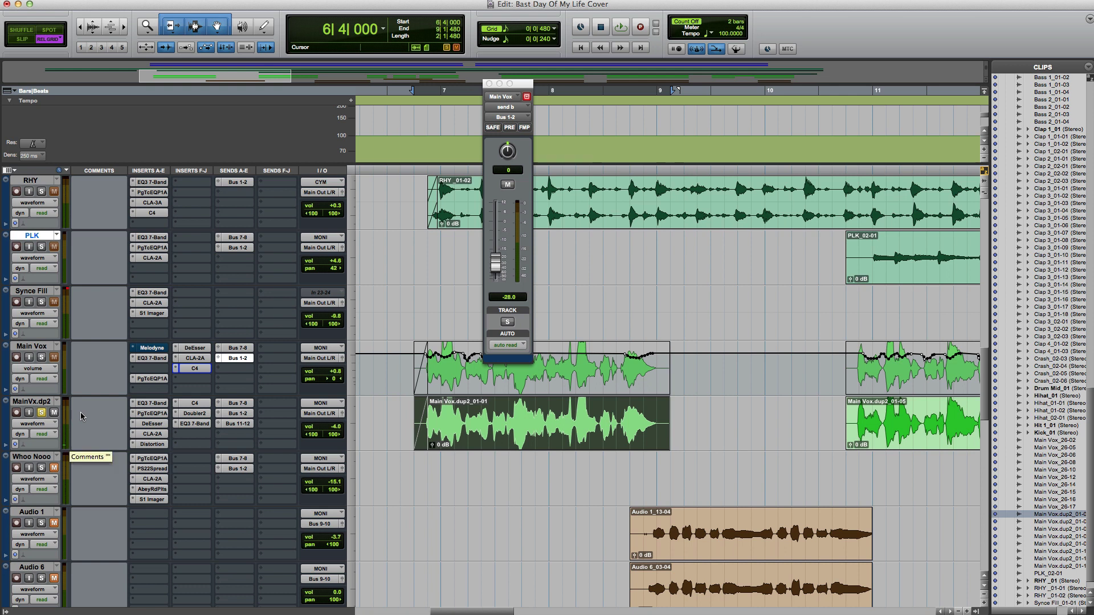
Unsolo and mute MainVx.dp2, and play the passage in the mix without the duplicate vocal
left_click(42, 413)
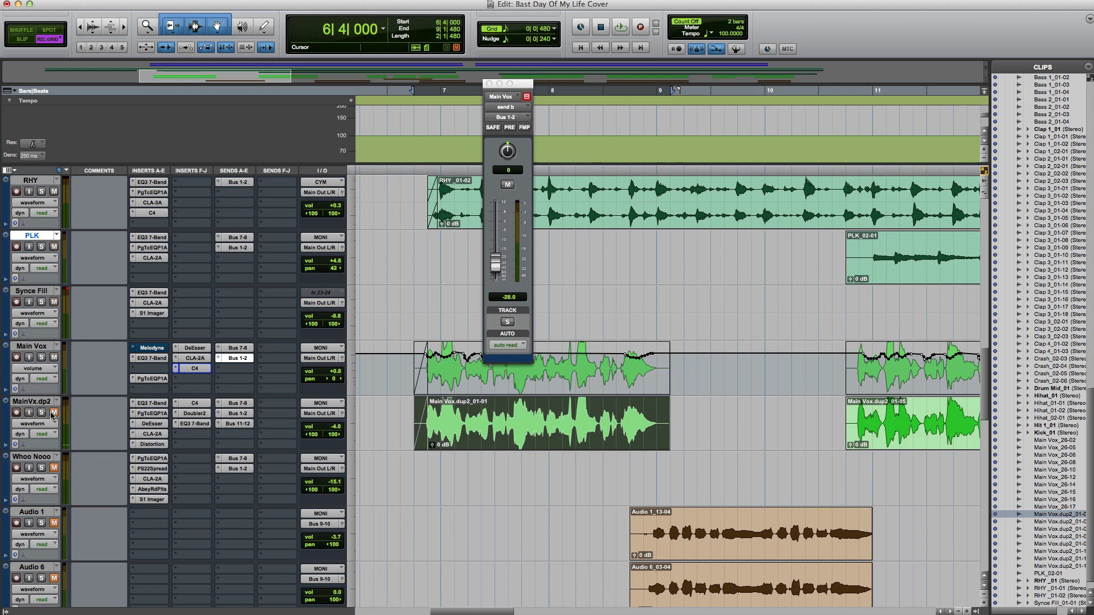
key("space")
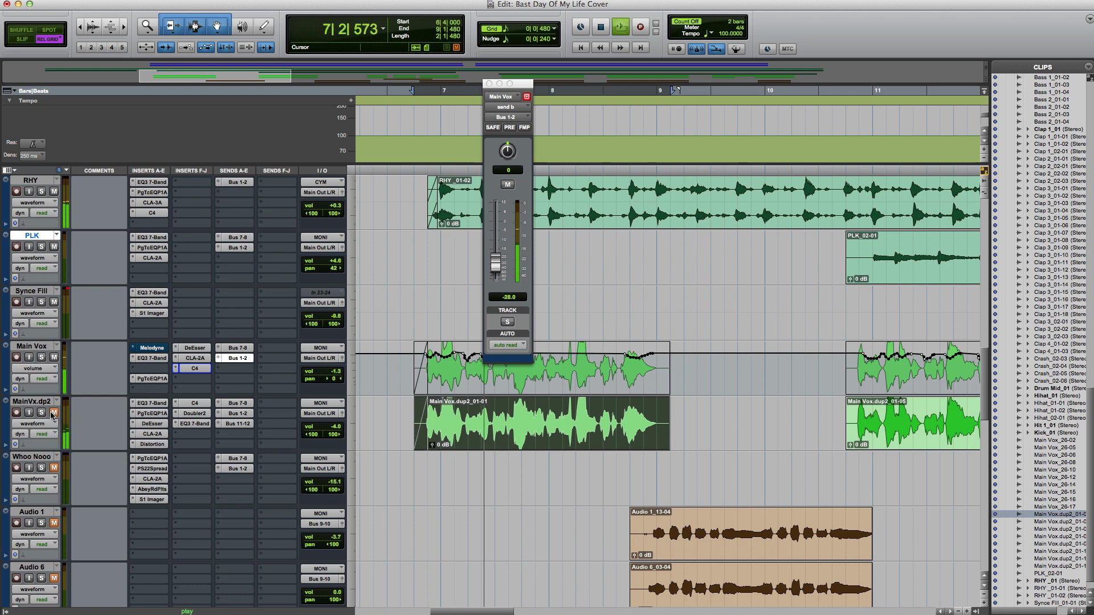
key("space")
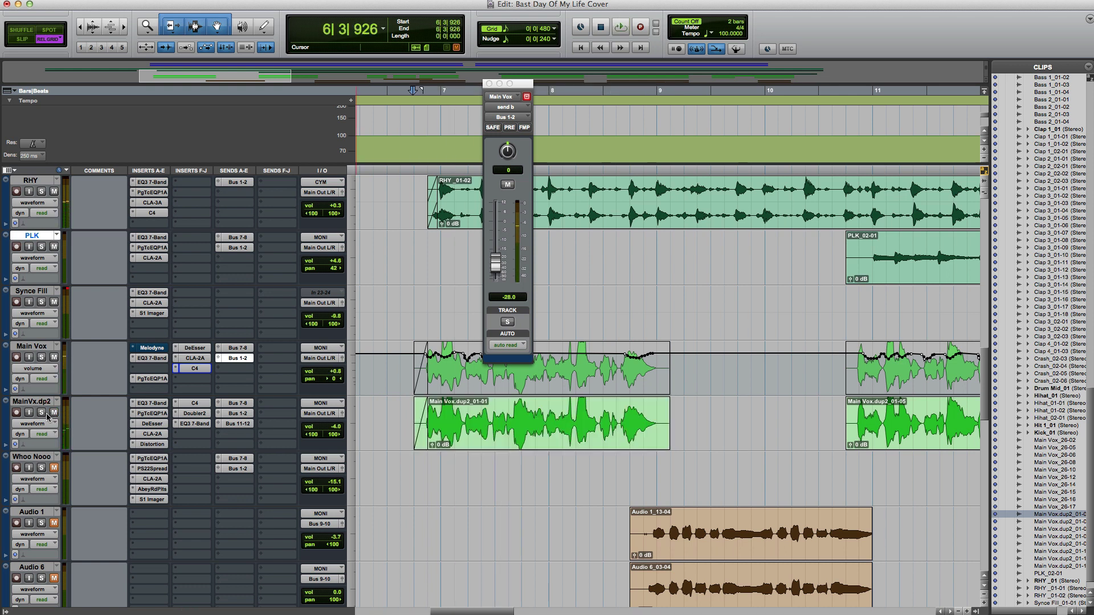
Play the first MainVx.dp2 clip with the track unmuted, and solo and select that track during playback
left_click(509, 441)
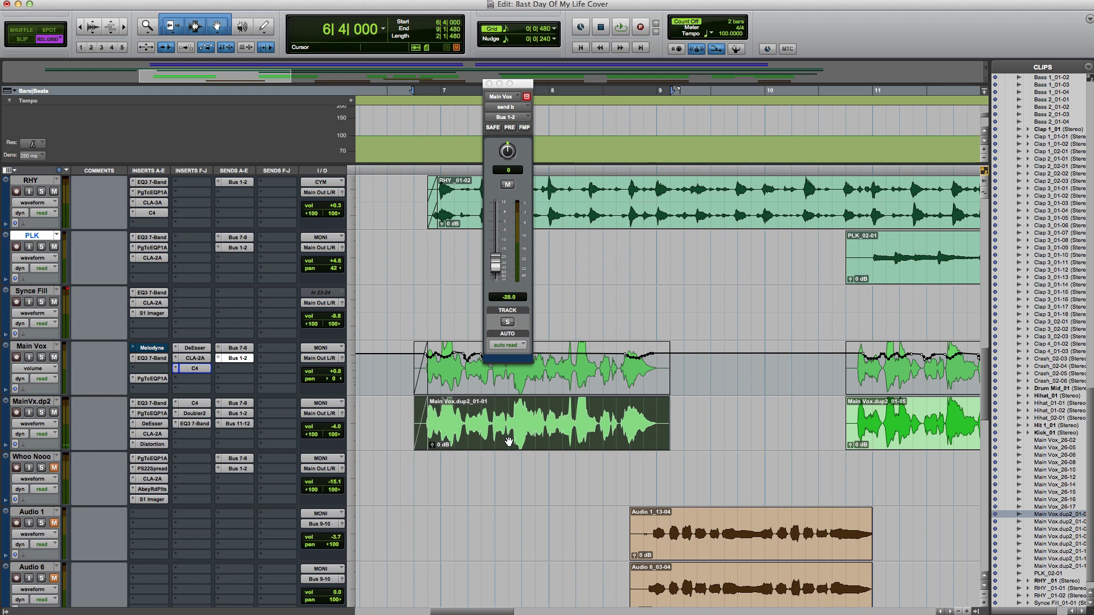
key("space")
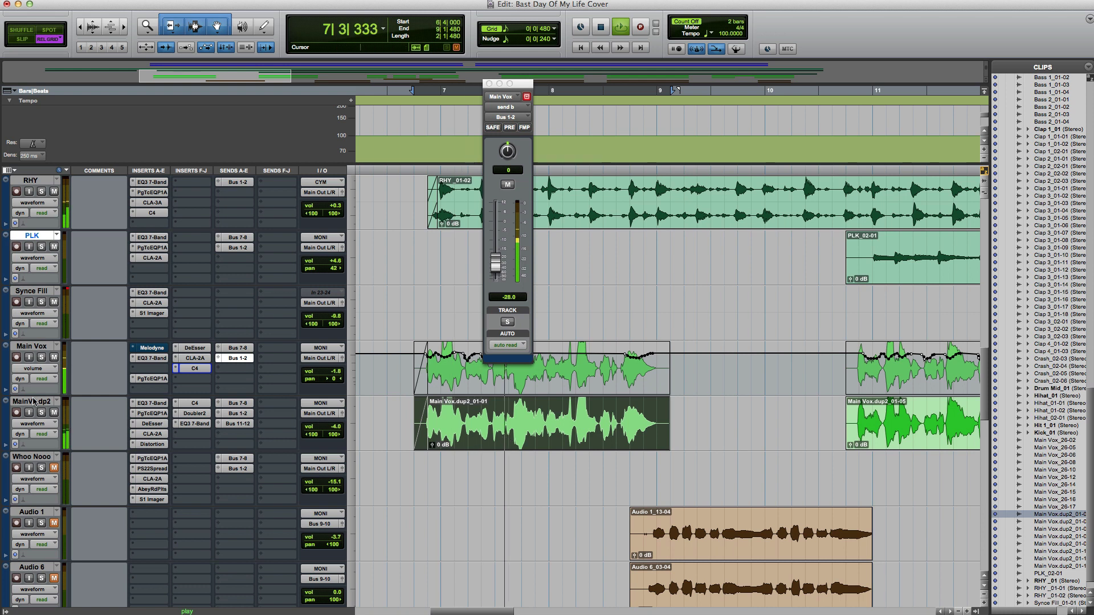
left_click(41, 412)
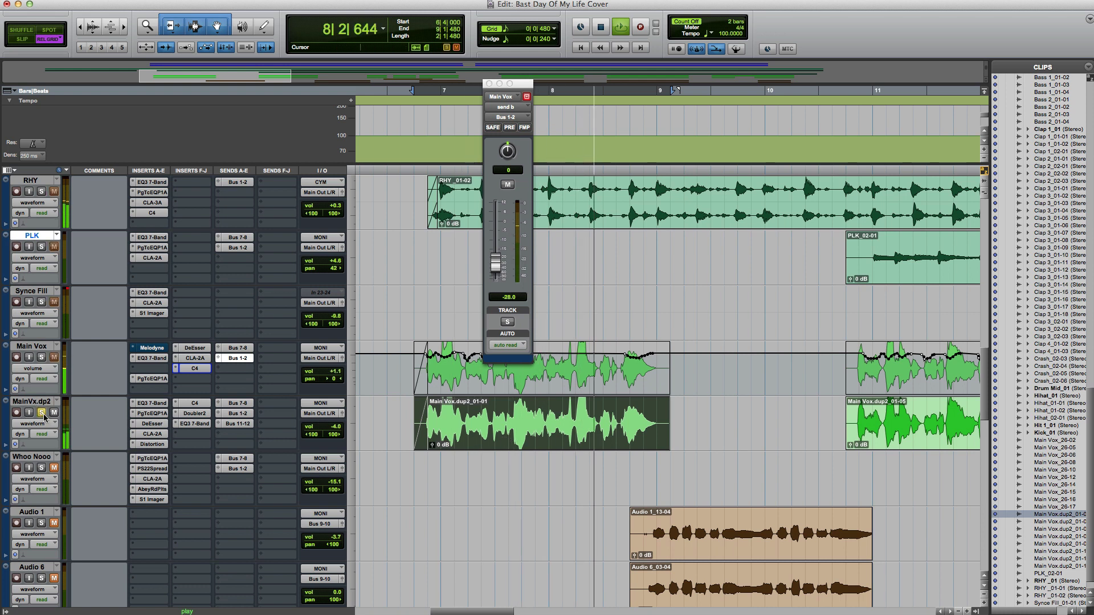
left_click(46, 405)
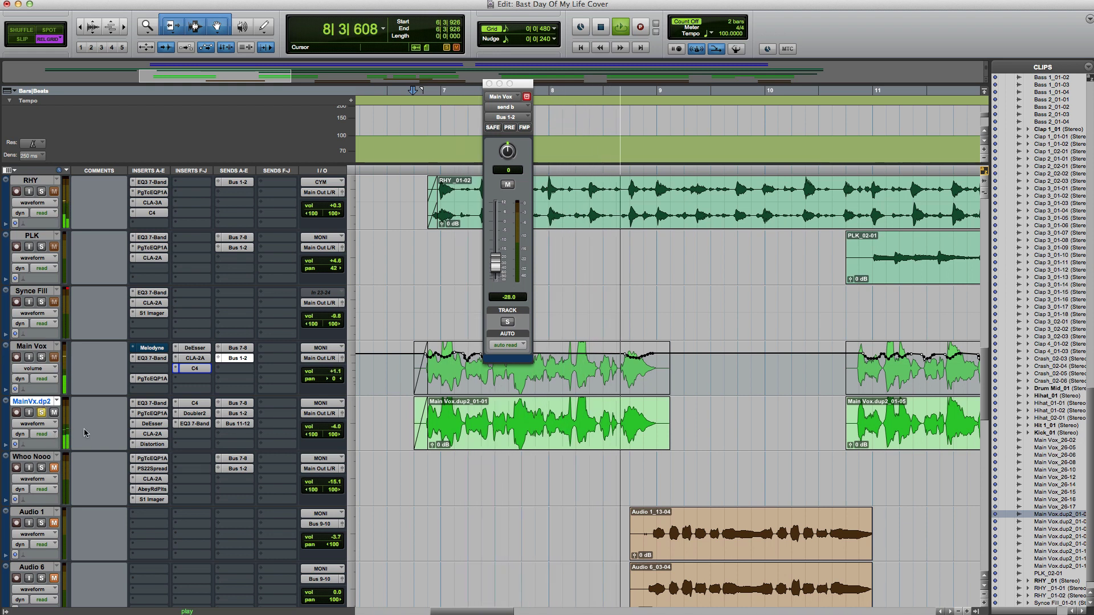
key("space")
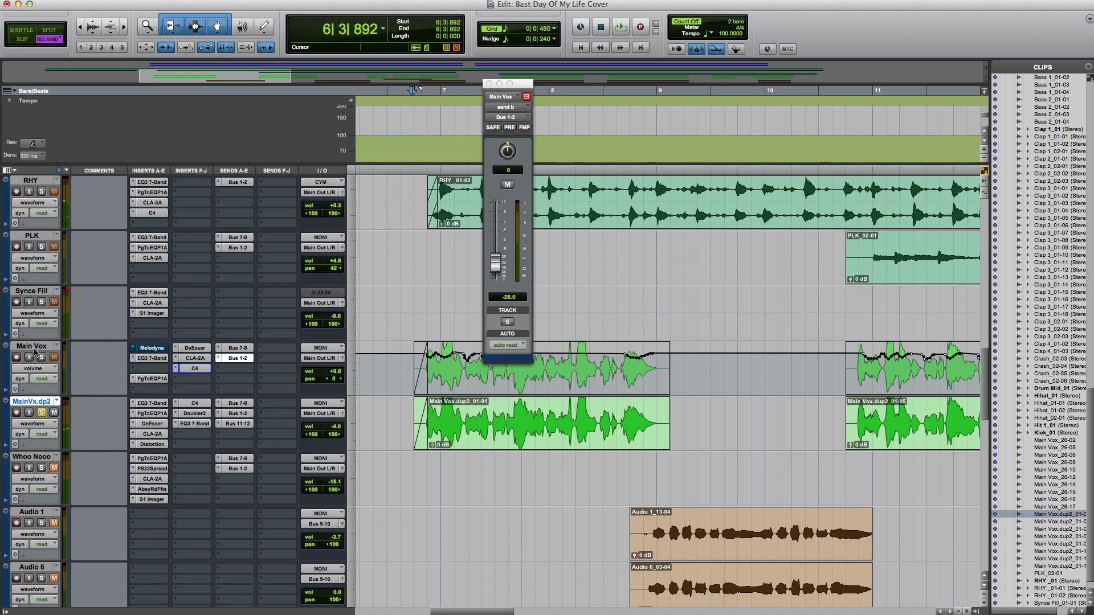
View the track commands for Main Vox, including Duplicate, and check the duplicate track's name without changing it
right_click(35, 351)
left_click(514, 487)
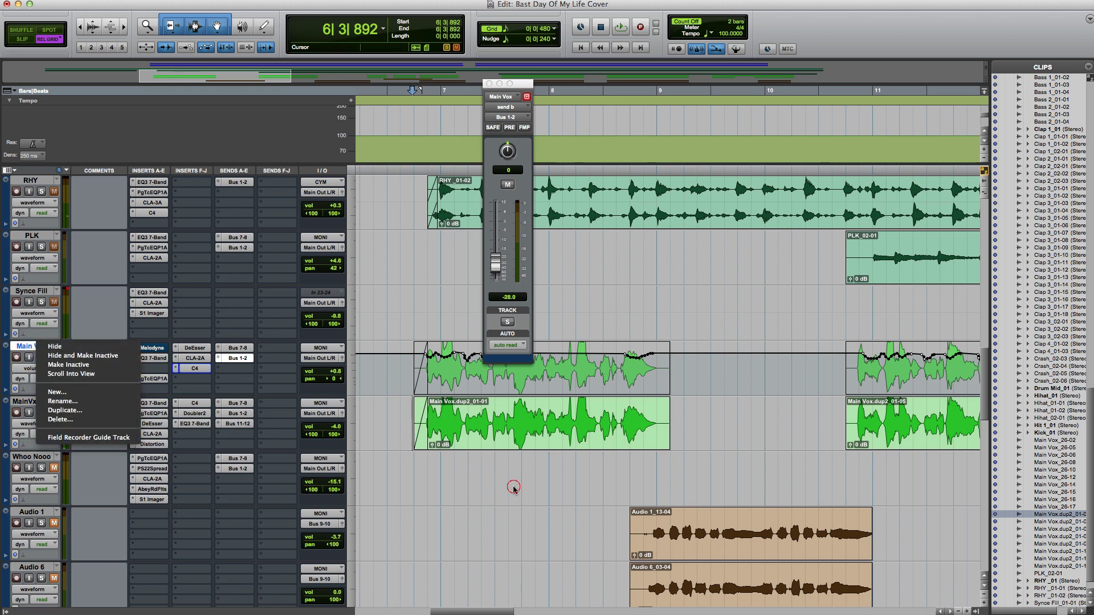
left_click(34, 402)
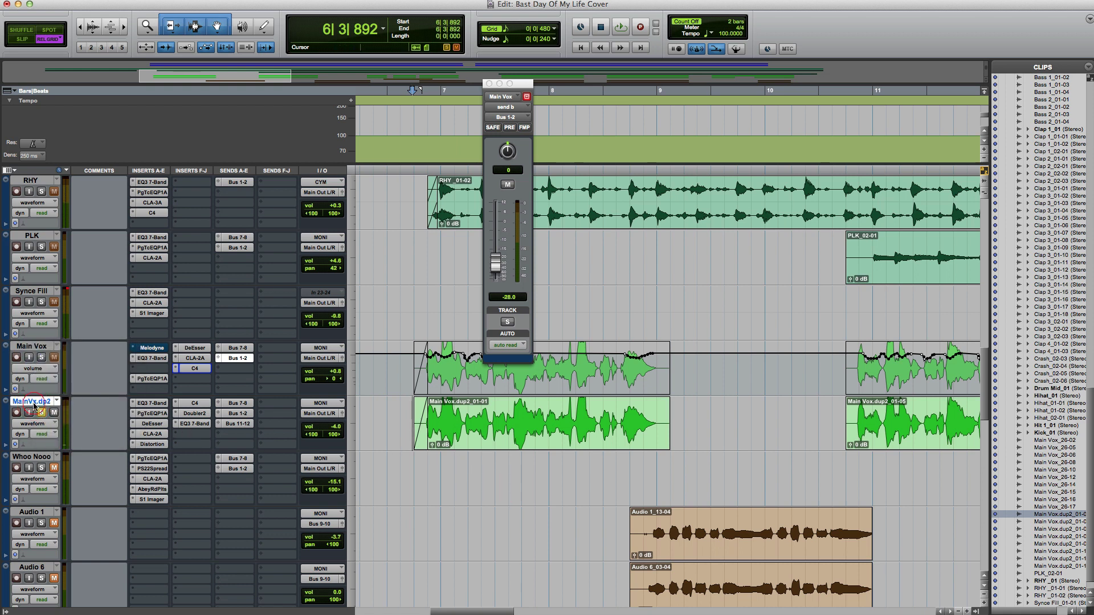
double_click(34, 404)
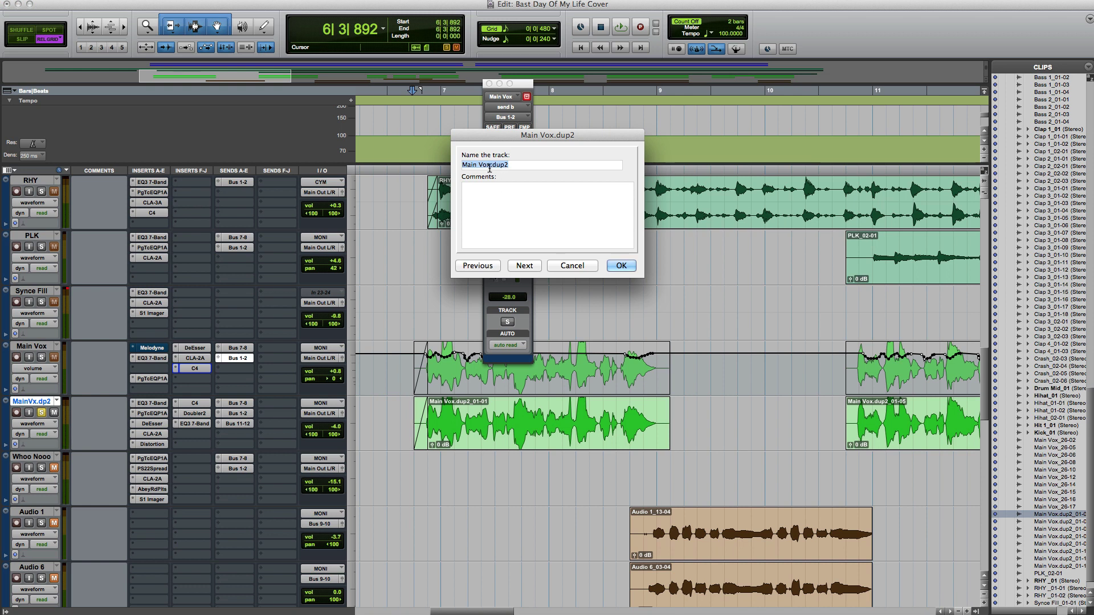
left_click(621, 266)
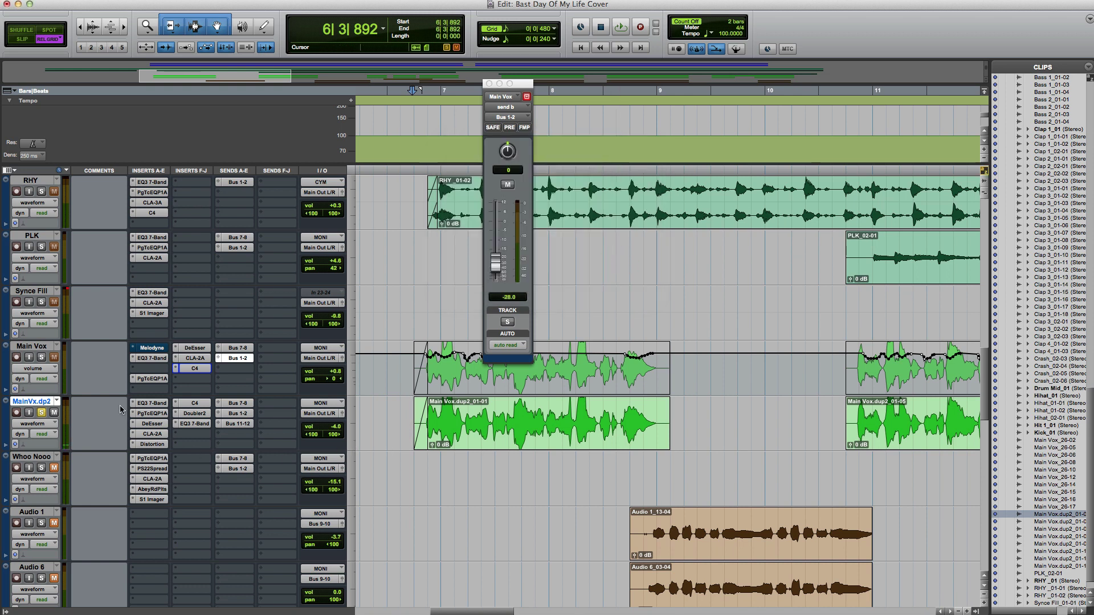
Inspect the settings of the EQ3 7-Band, PuigTec EQP1A, DeEsser and CLA-2A inserts on MainVx.dp2 in turn
left_click(146, 405)
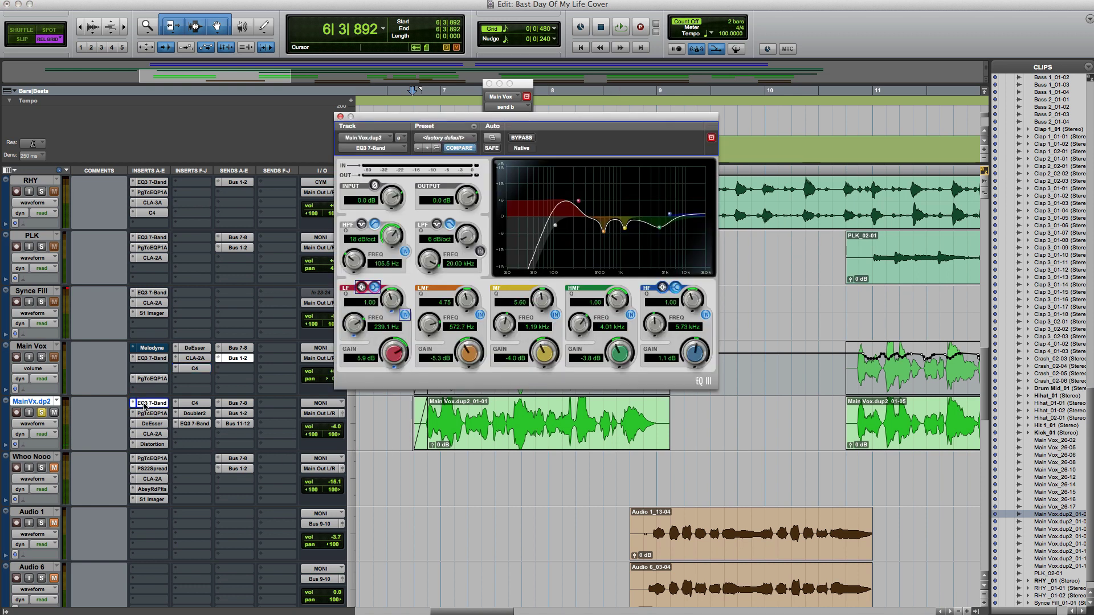
left_click(144, 405)
left_click(144, 405)
left_click(151, 414)
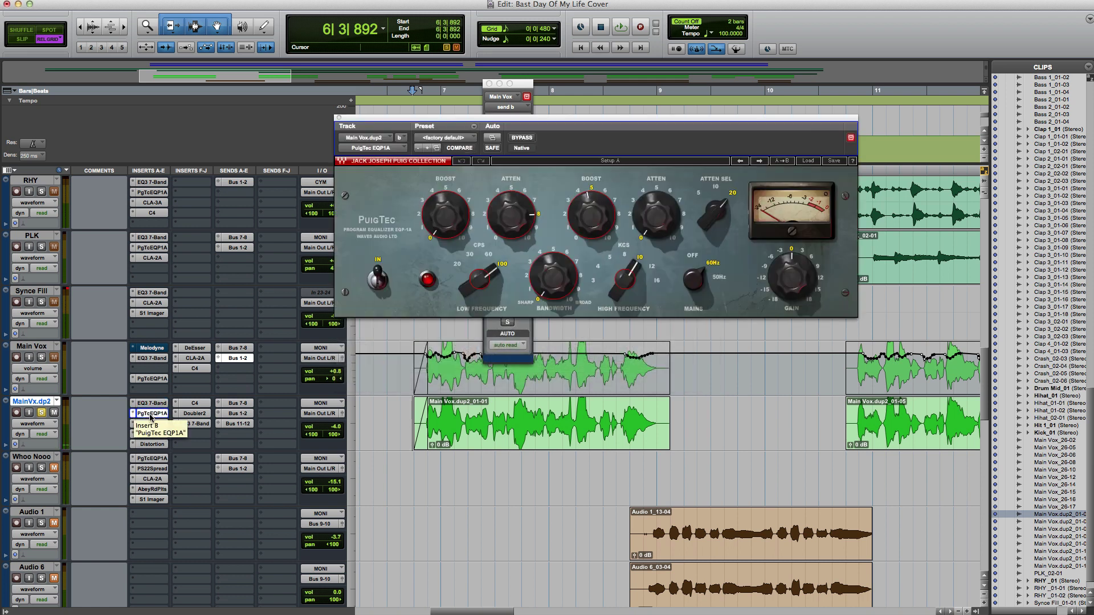
left_click(151, 414)
left_click(152, 424)
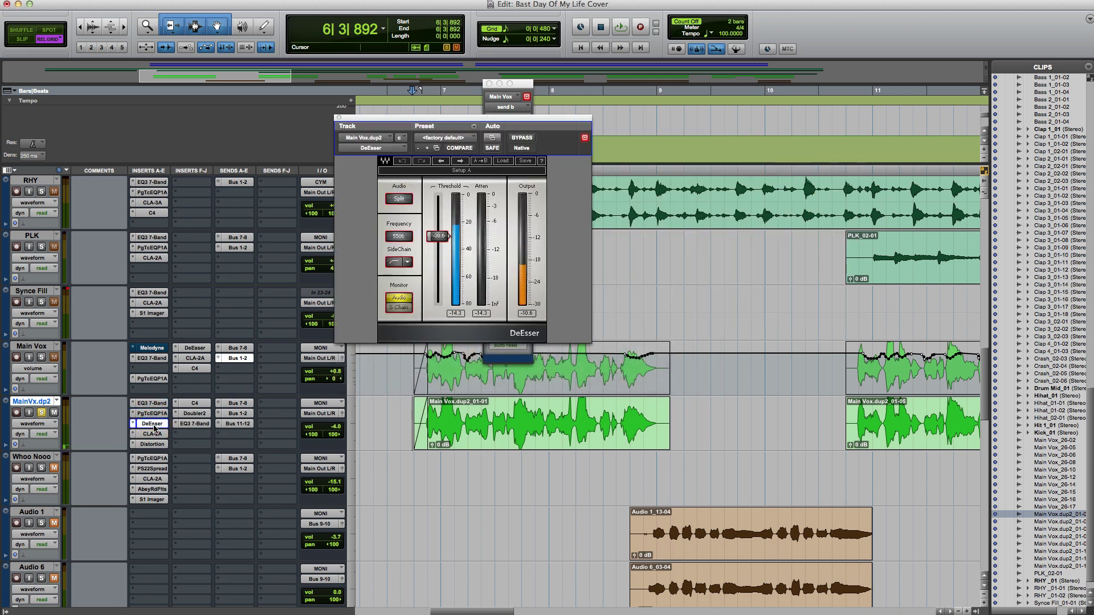
left_click(153, 425)
left_click(152, 434)
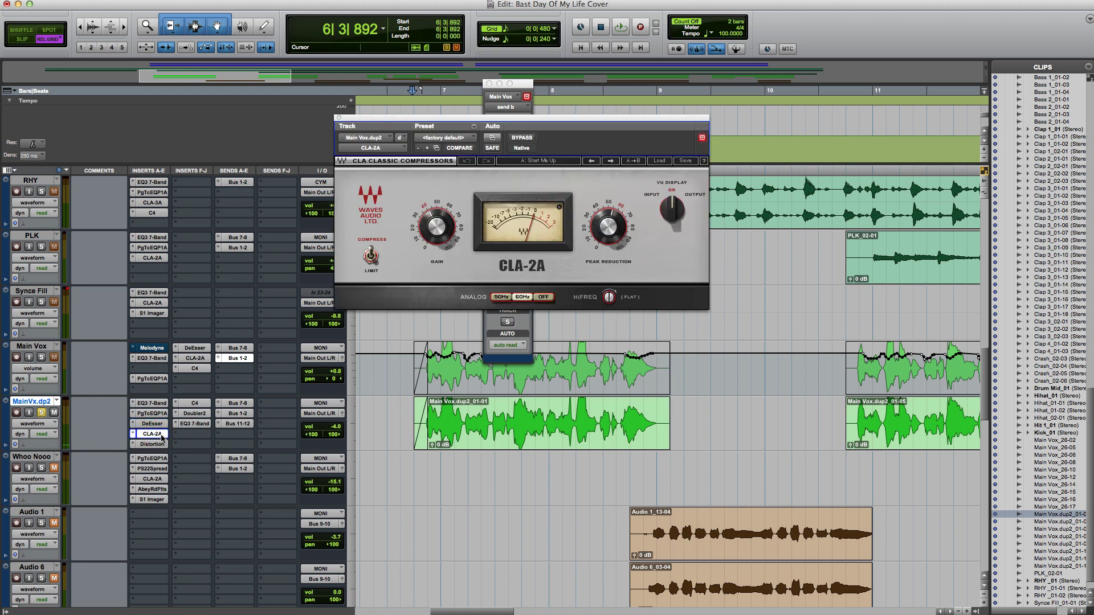
left_click(152, 434)
Open the AIR Distortion insert on MainVx.dp2 and locate the plug-in in the Harmonic and Digidesign categories, keeping the current insert
left_click(157, 444)
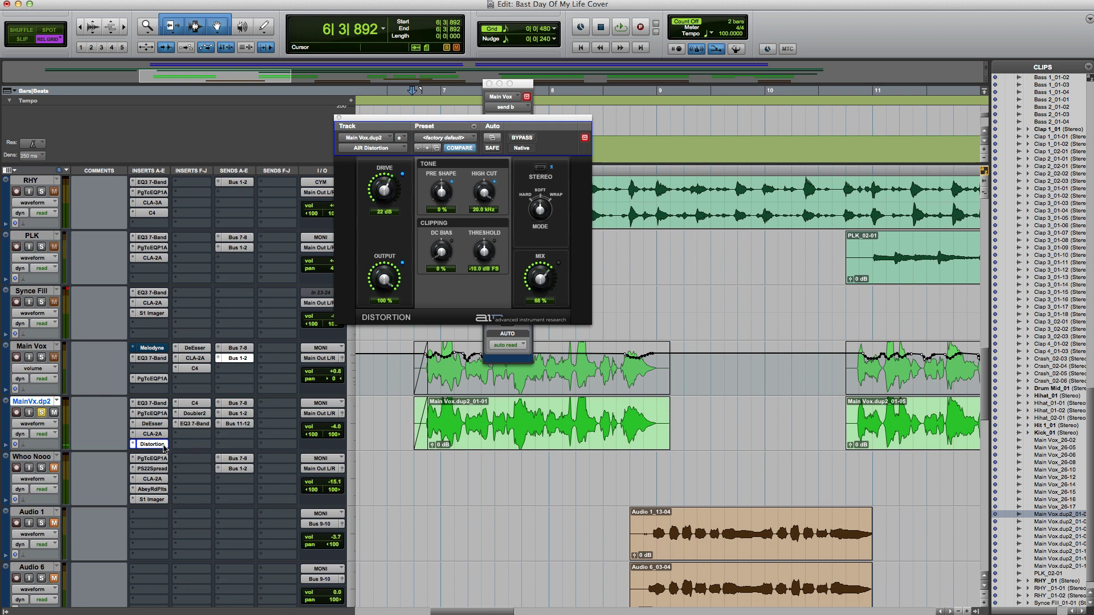
left_click(131, 447)
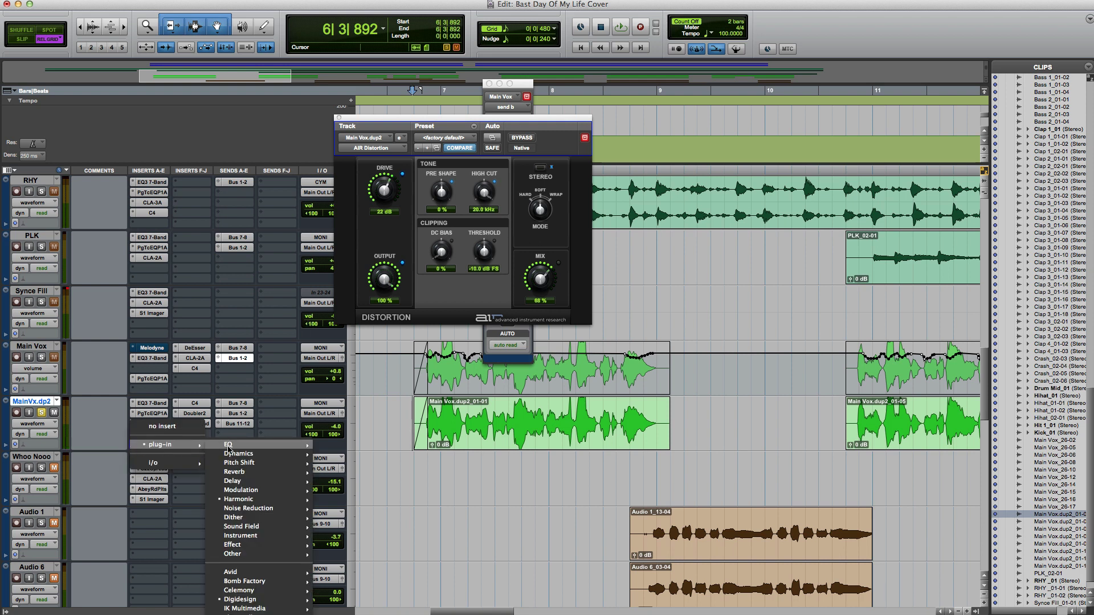
mouse_move(271, 500)
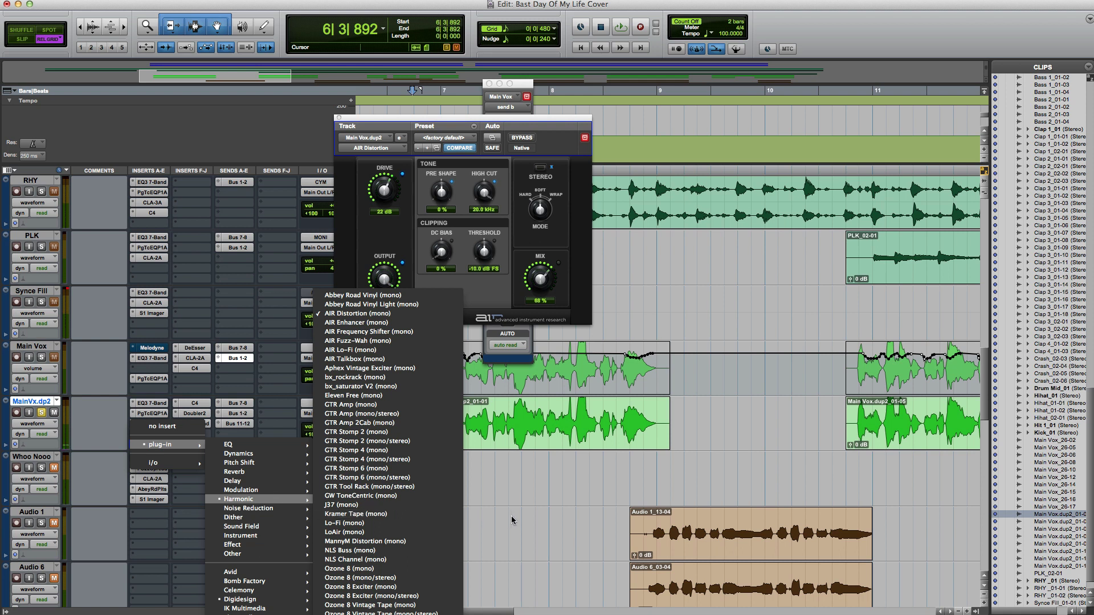
mouse_move(243, 601)
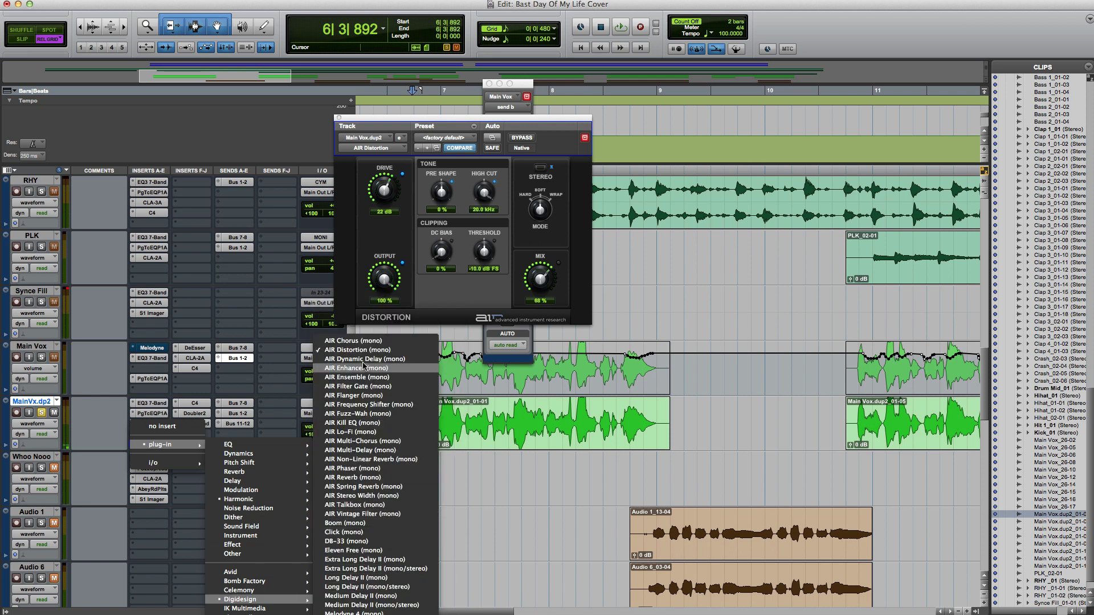
key("Escape")
Audition the soloed MainVx.dp2 with the AIR Distortion window open and reselect the track's first clip
key("space")
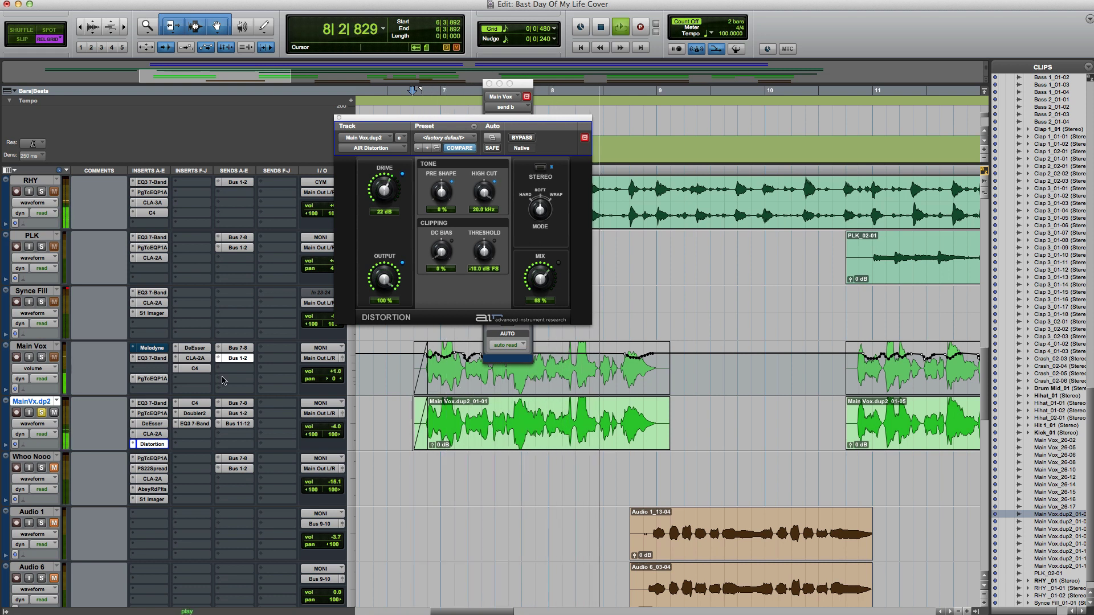
key("space")
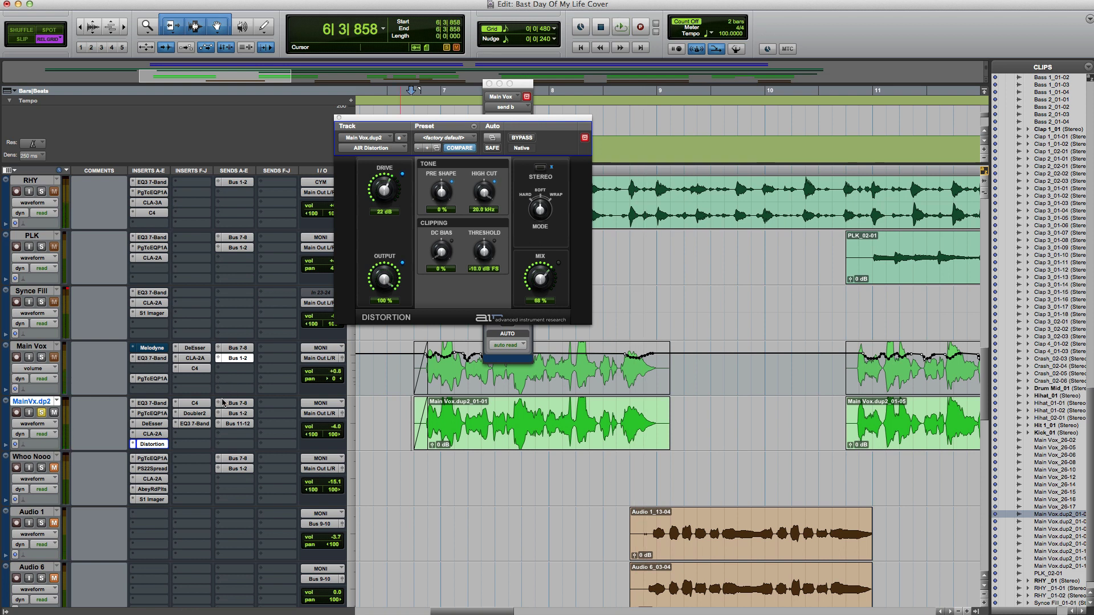
left_click(901, 428)
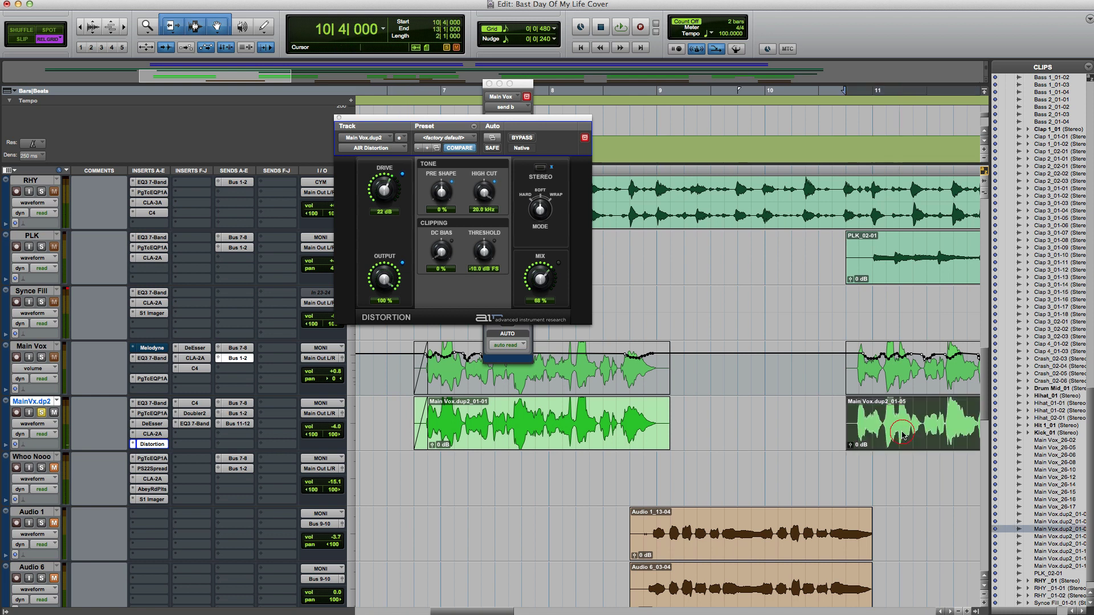
left_click(449, 438)
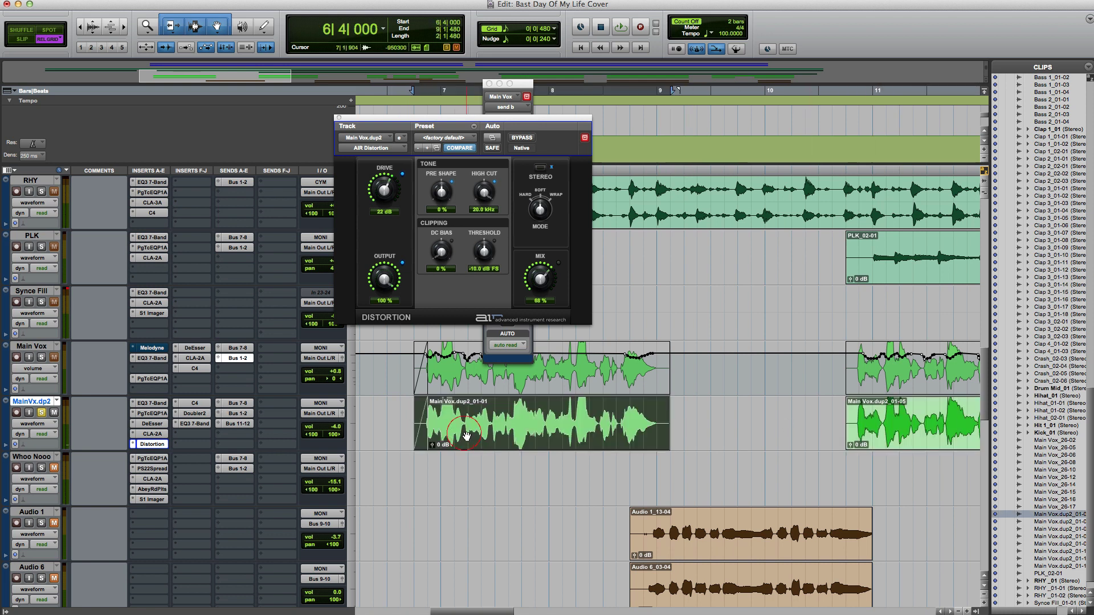
Open the C4 insert on MainVx.dp2, bypass C4, Doubler2 and the second EQ3 7-Band, and audition the soloed track without them
left_click(189, 404)
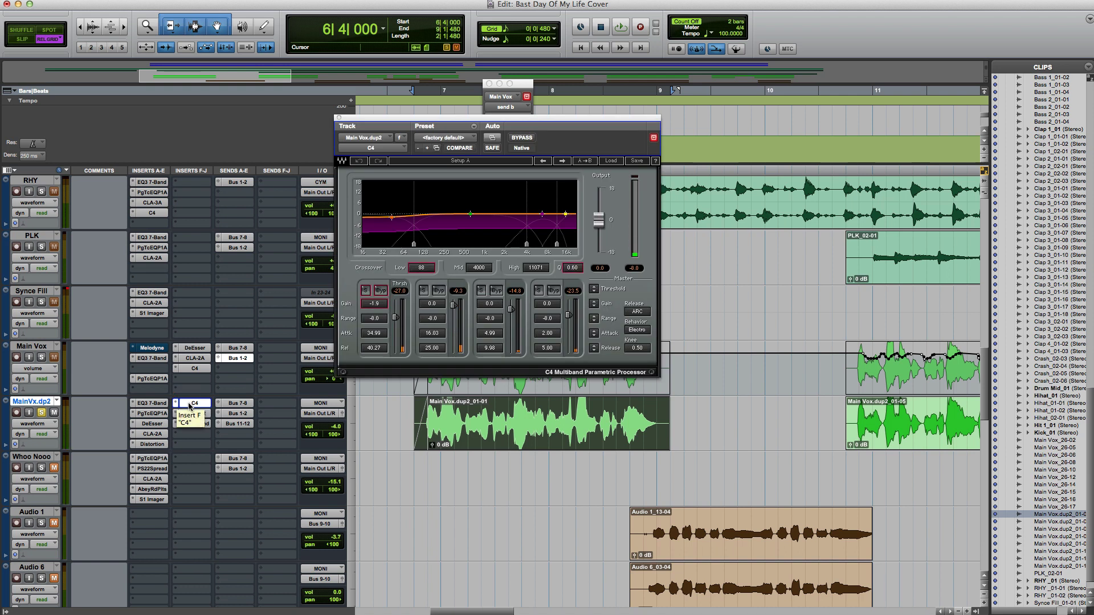
left_click(190, 404, "super")
left_click(190, 424, "super")
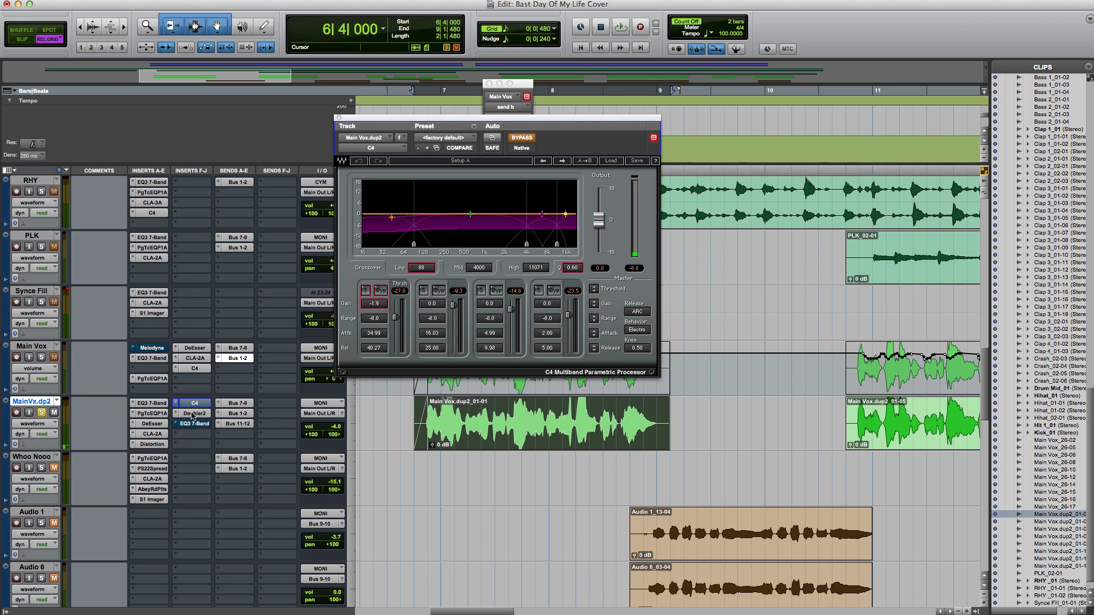
left_click(191, 414, "super")
key("space")
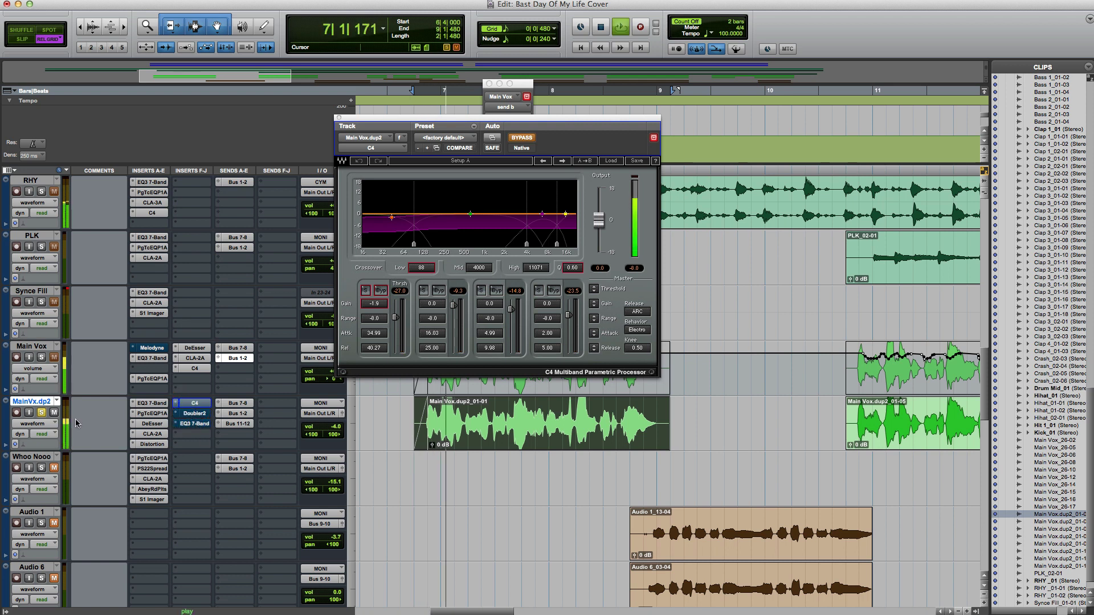
key("space")
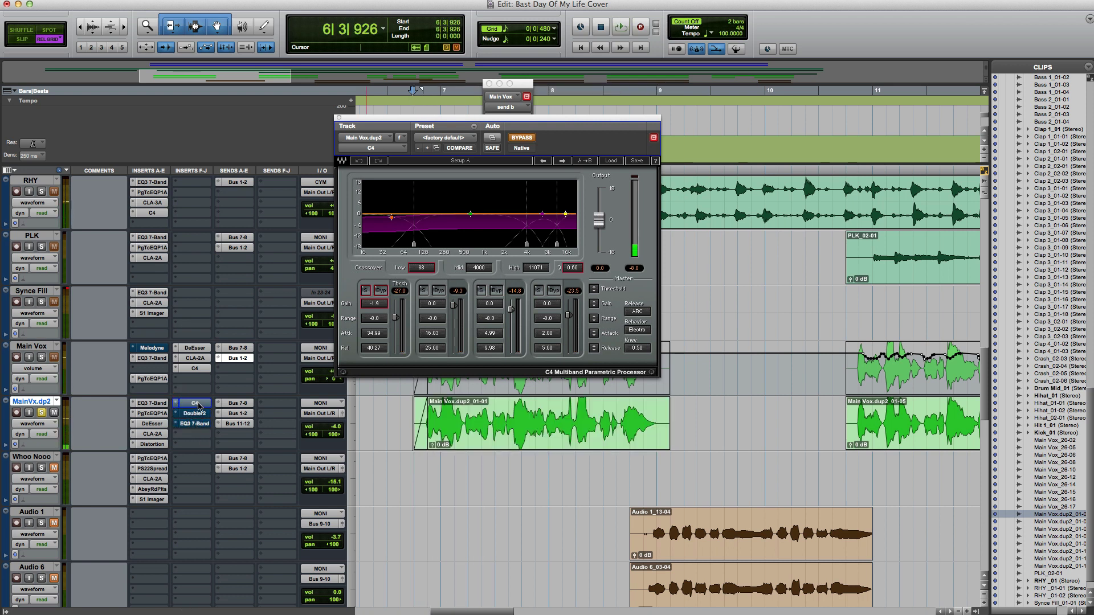
Re-enable C4 on MainVx.dp2 and audition the track with the compressor alternately bypassed and active
left_click(199, 405, "super")
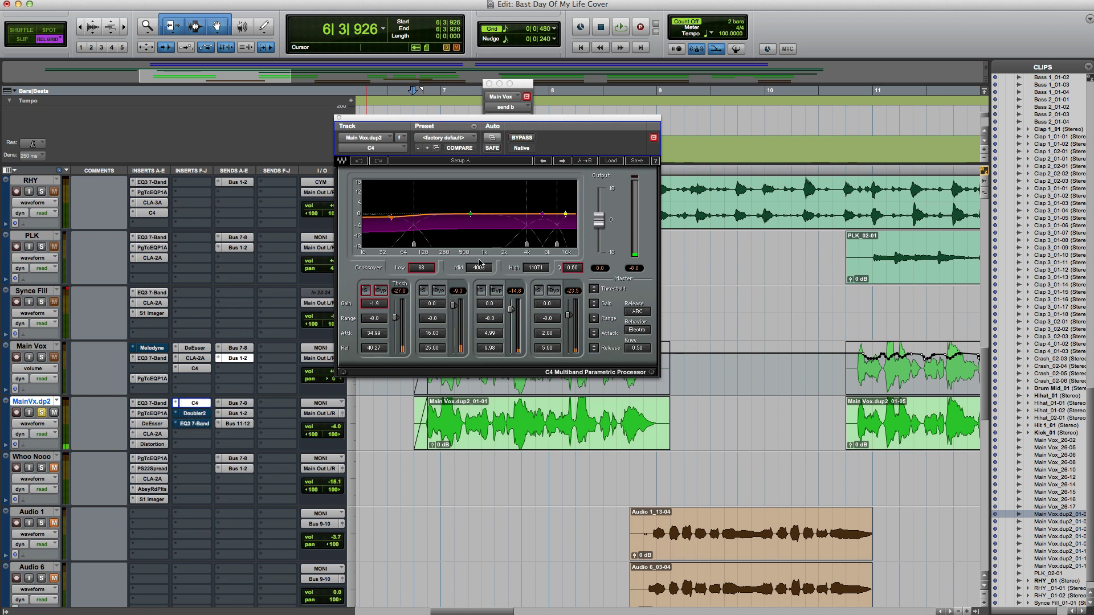
key("space")
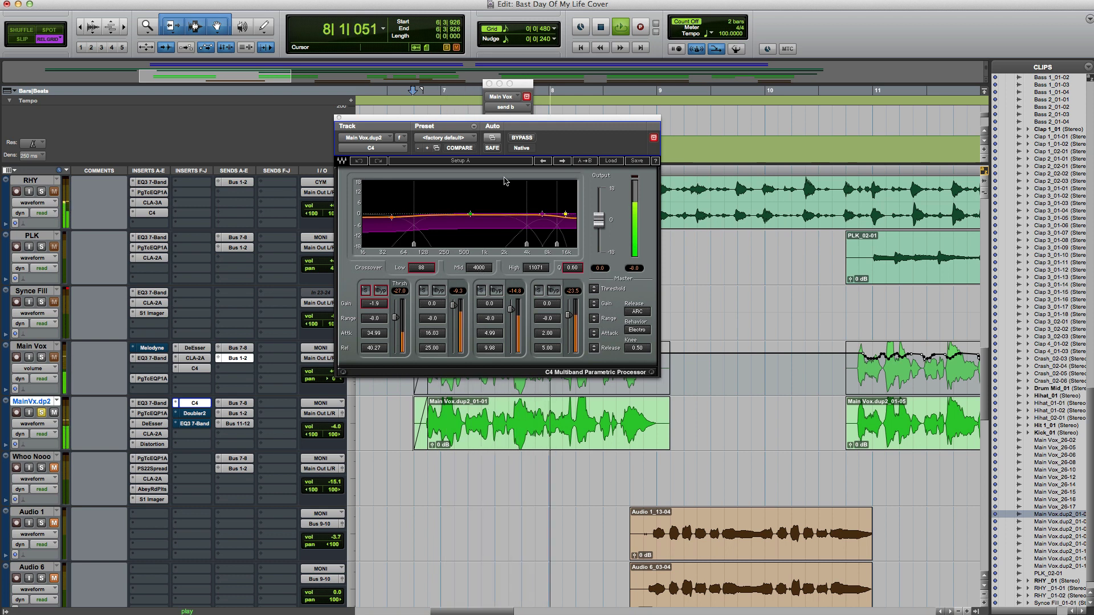
key("space")
left_click(520, 139)
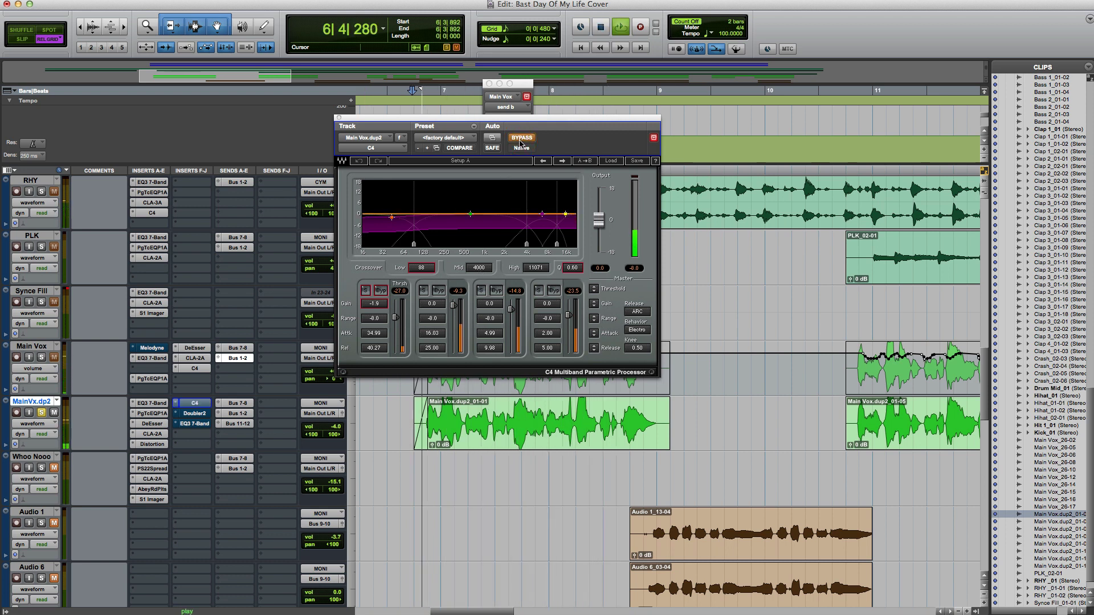
left_click(520, 140)
key("space")
left_click(520, 140)
key("space")
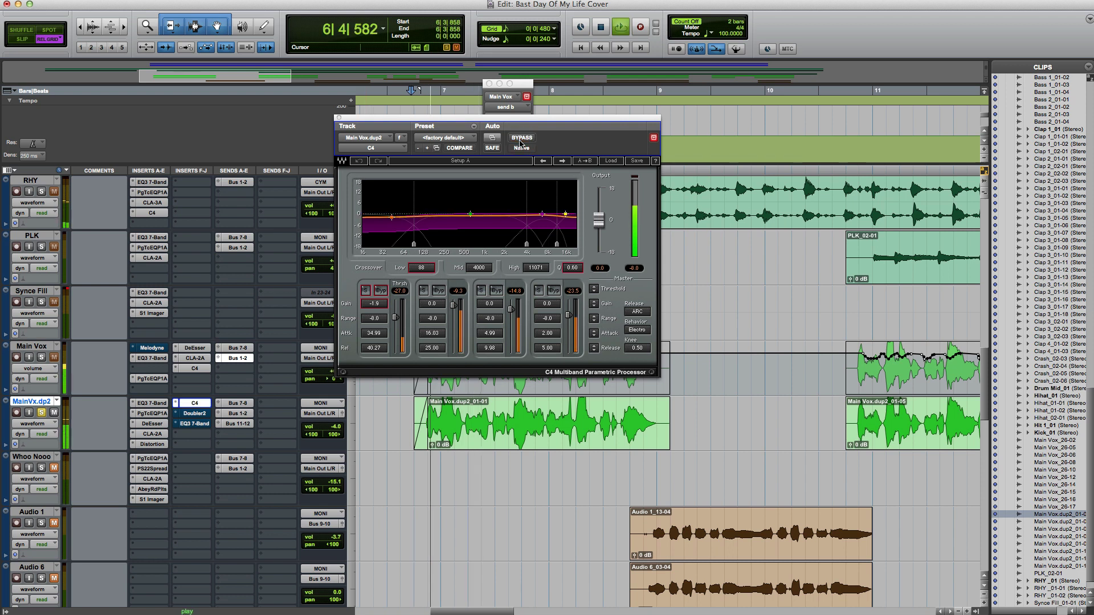
key("space")
Re-enable and open Doubler2 on MainVx.dp2, then compare the track with the effect active and bypassed during playback
left_click(191, 415)
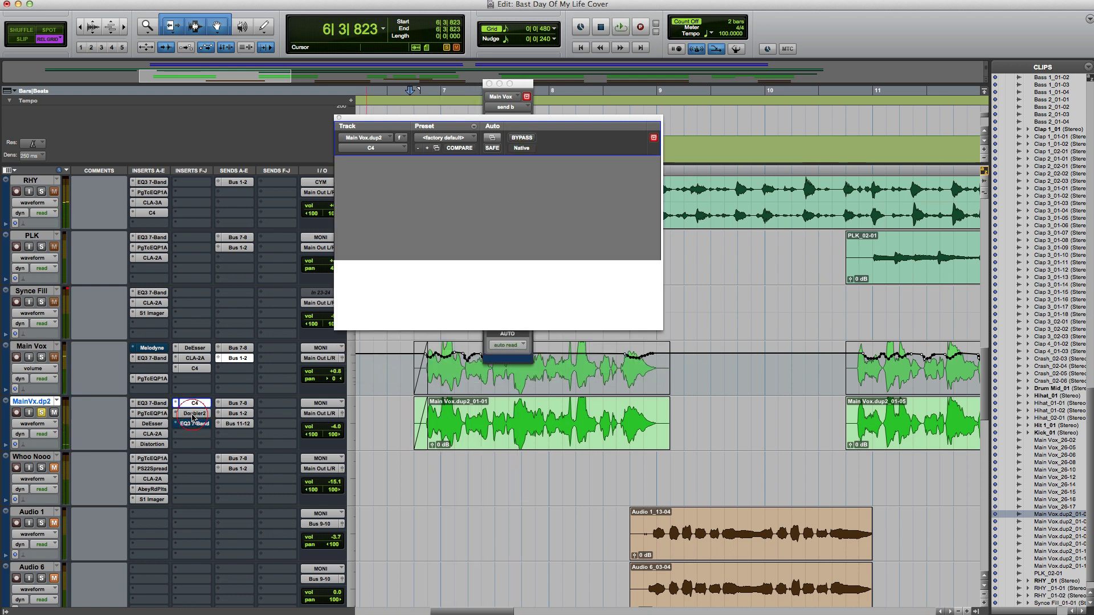
left_click(193, 415)
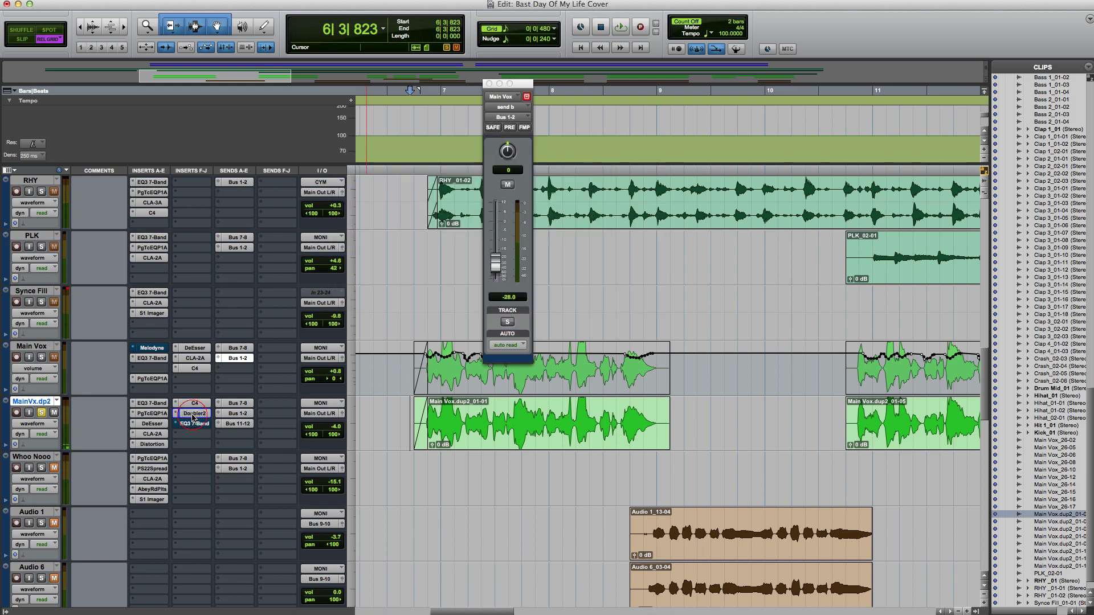
left_click(193, 414)
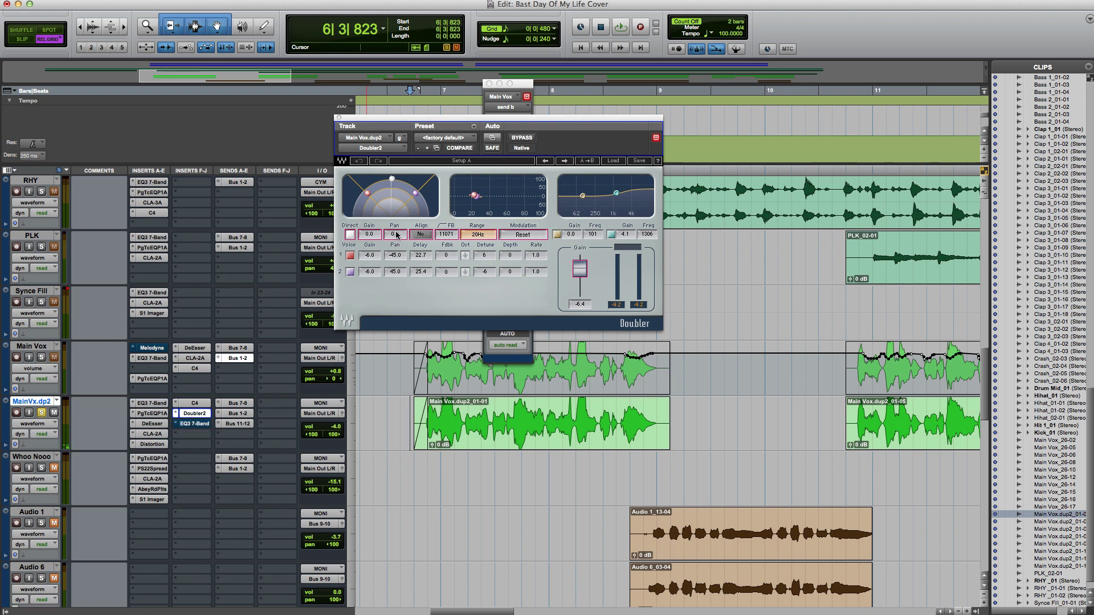
key("space")
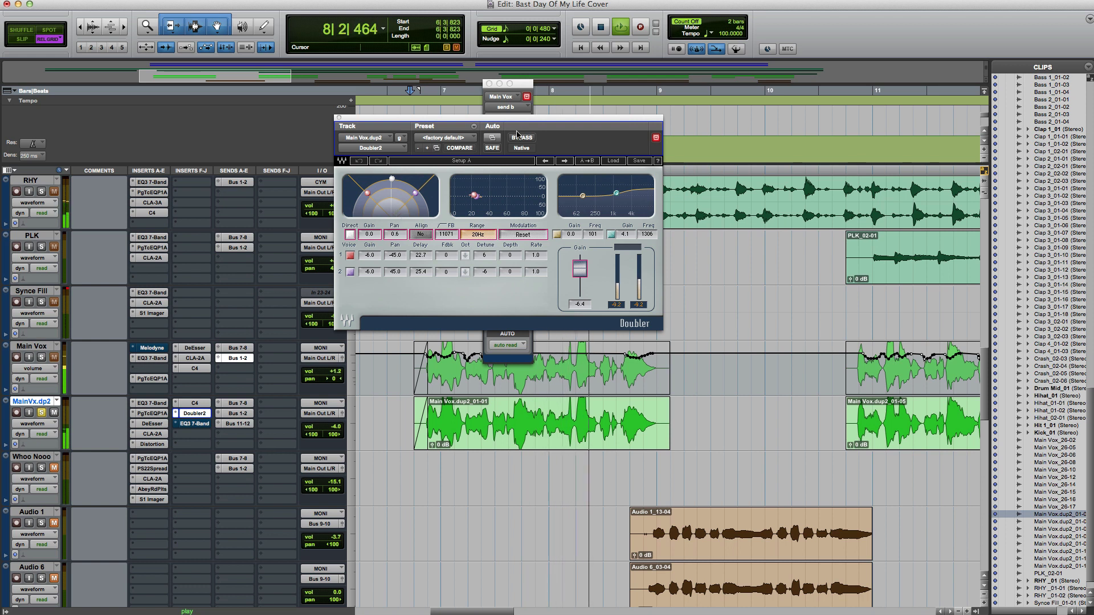
left_click(520, 139)
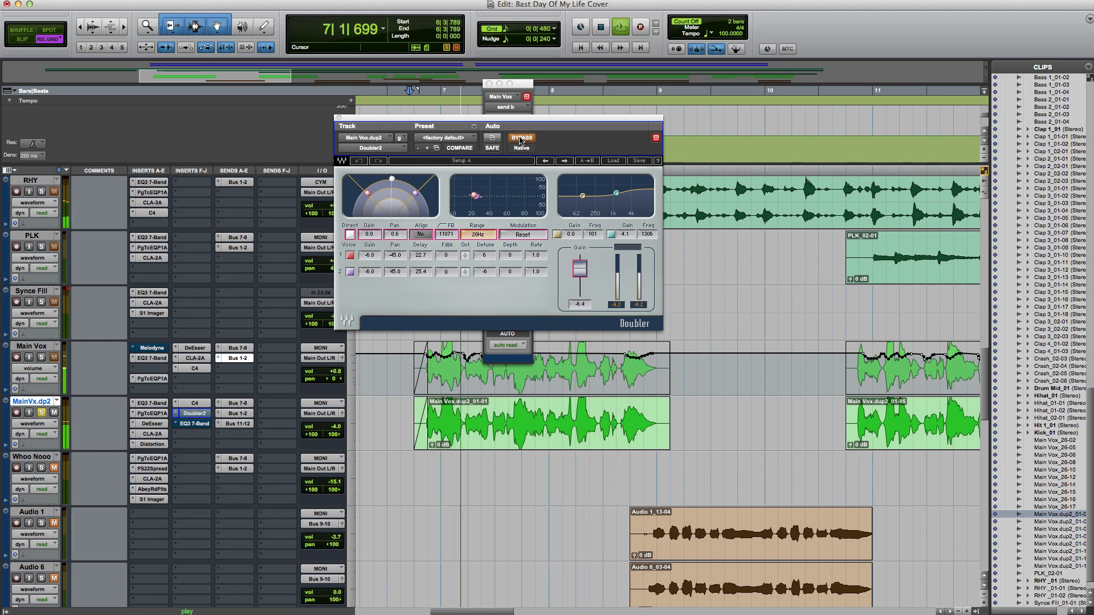
left_click(520, 139)
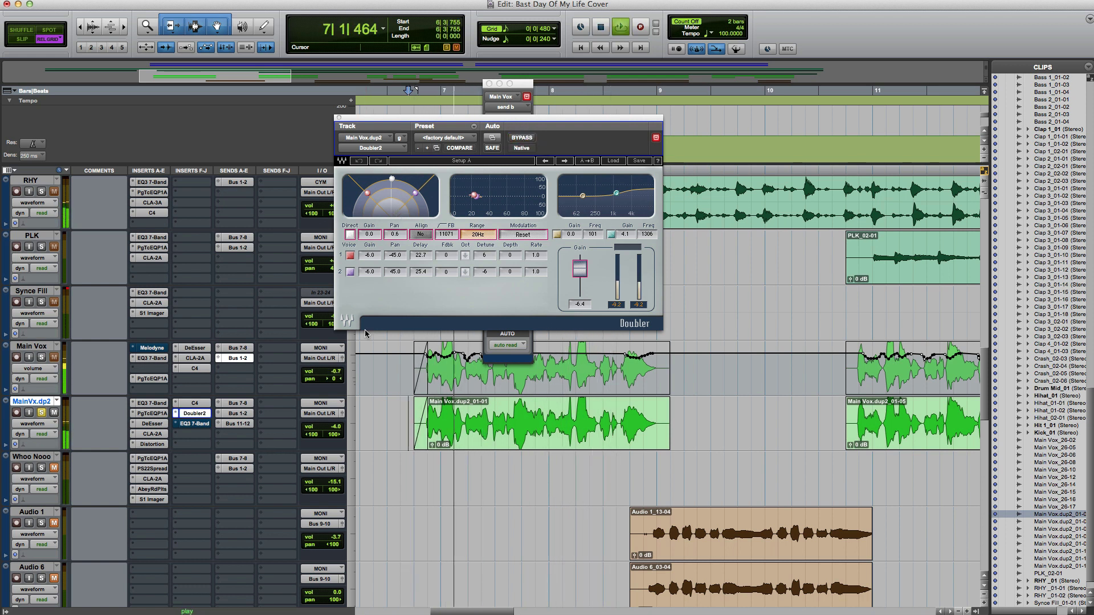
key("space")
Locate Doubler2 (mono/stereo) in the Modulation plug-in category, keeping it as the current insert
left_click(178, 414)
mouse_move(227, 416)
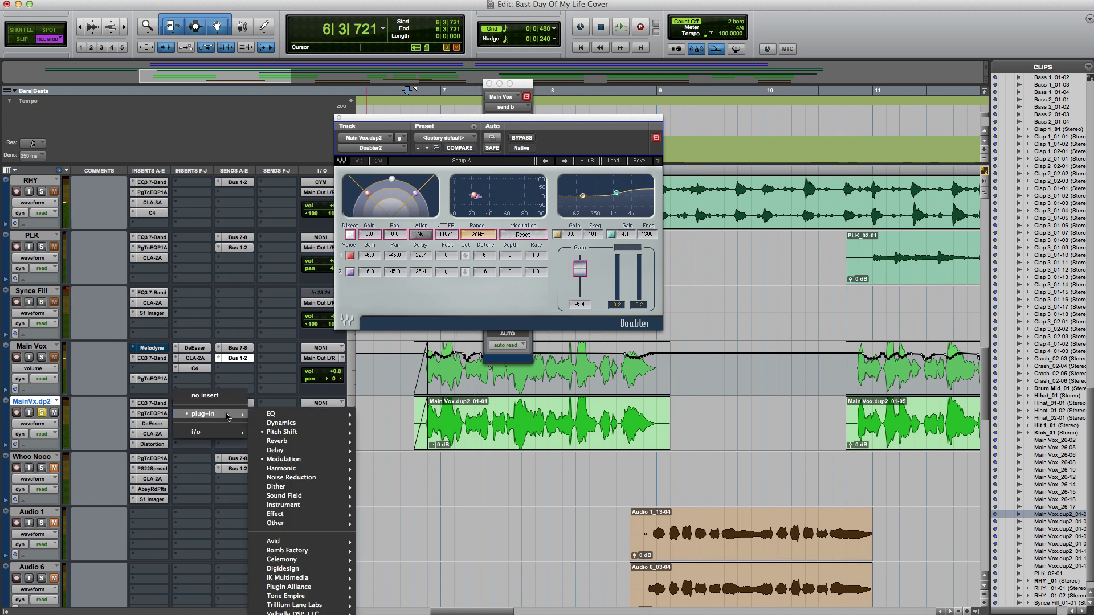
mouse_move(297, 459)
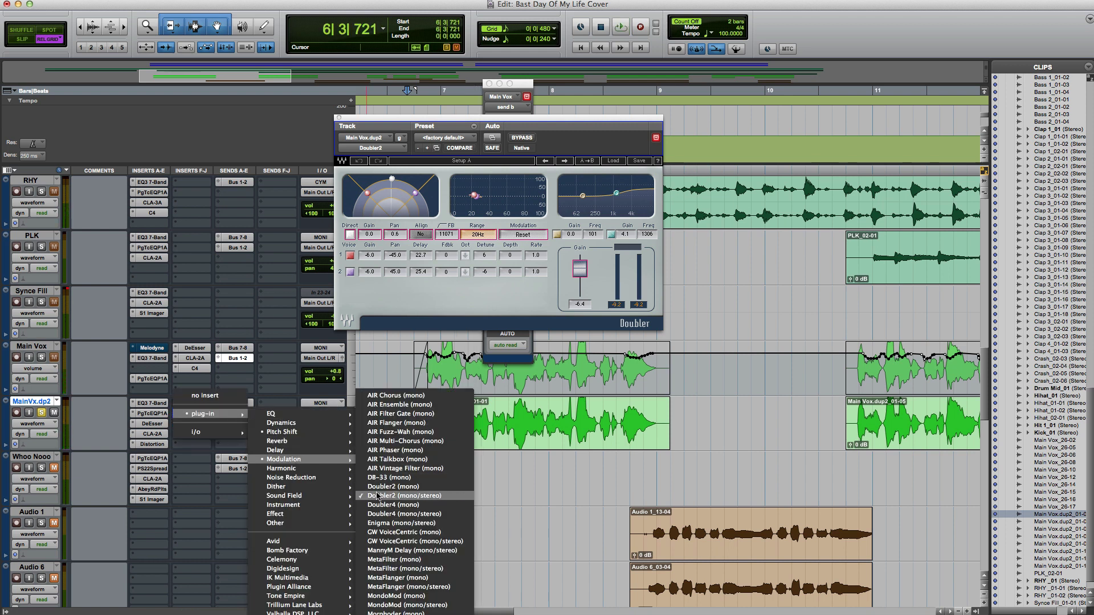
left_click(433, 500)
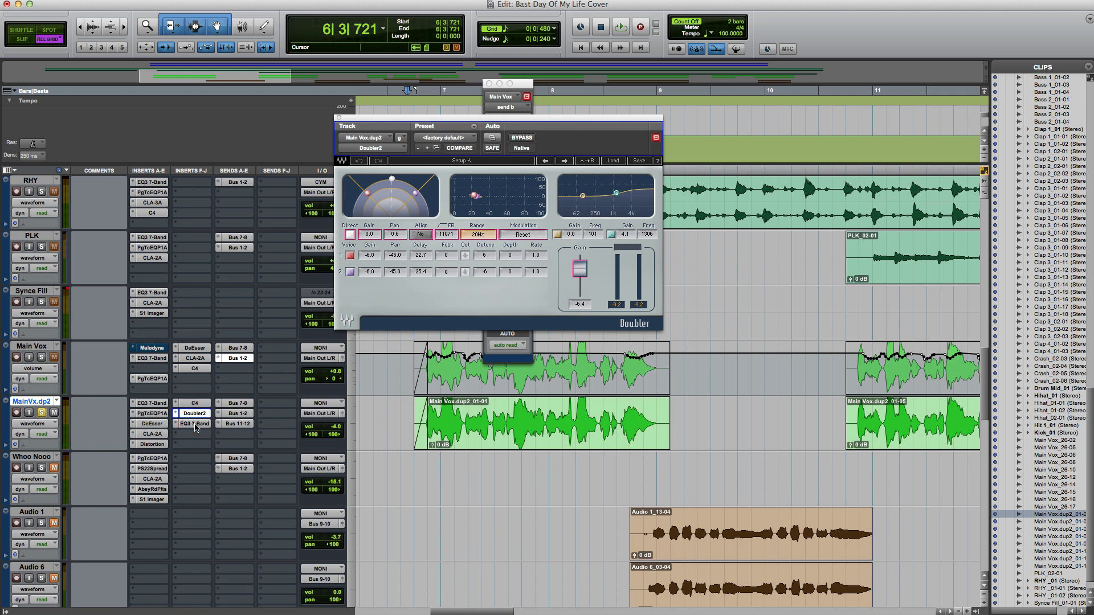
Open the re-enabled EQ3 7-Band insert after Doubler2 on MainVx.dp2 and audition the vocal with the EQ bypassed and active
left_click(196, 425)
left_click(195, 425)
left_click(195, 425)
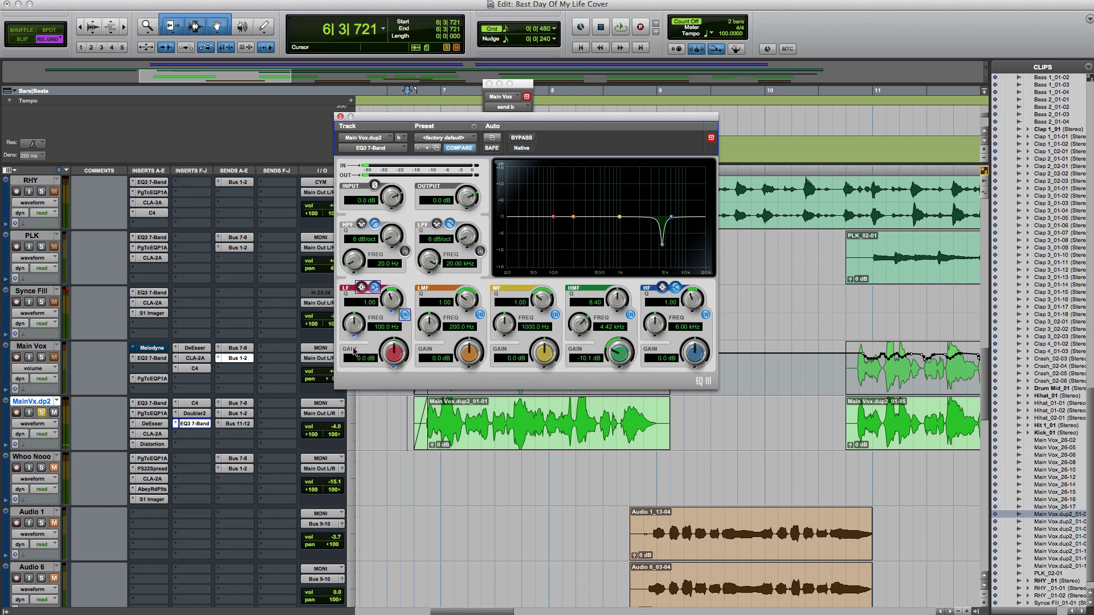
left_click(522, 140)
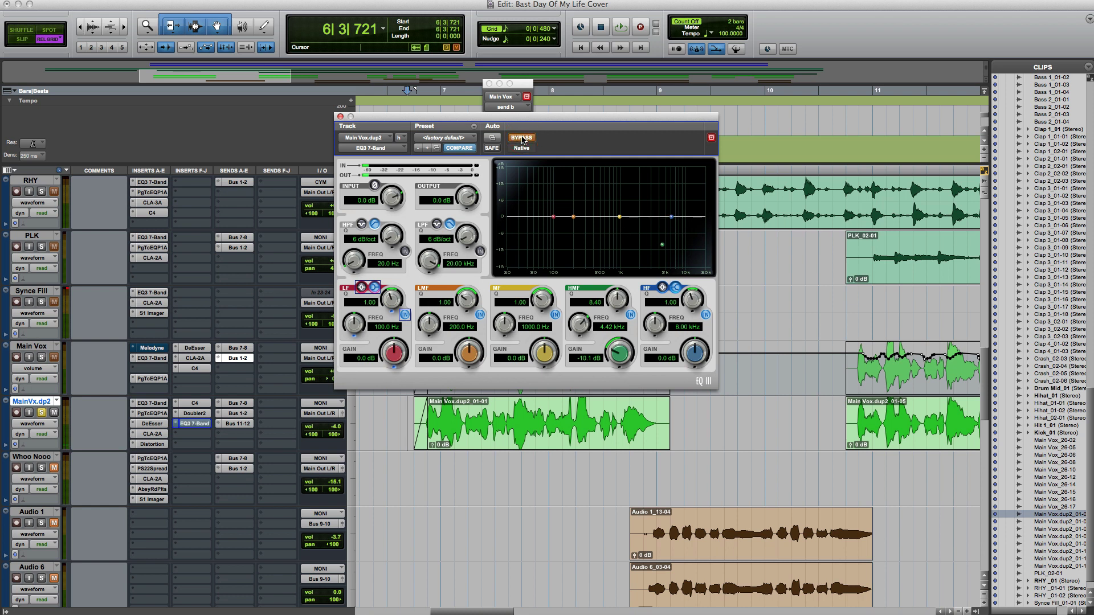
key("space")
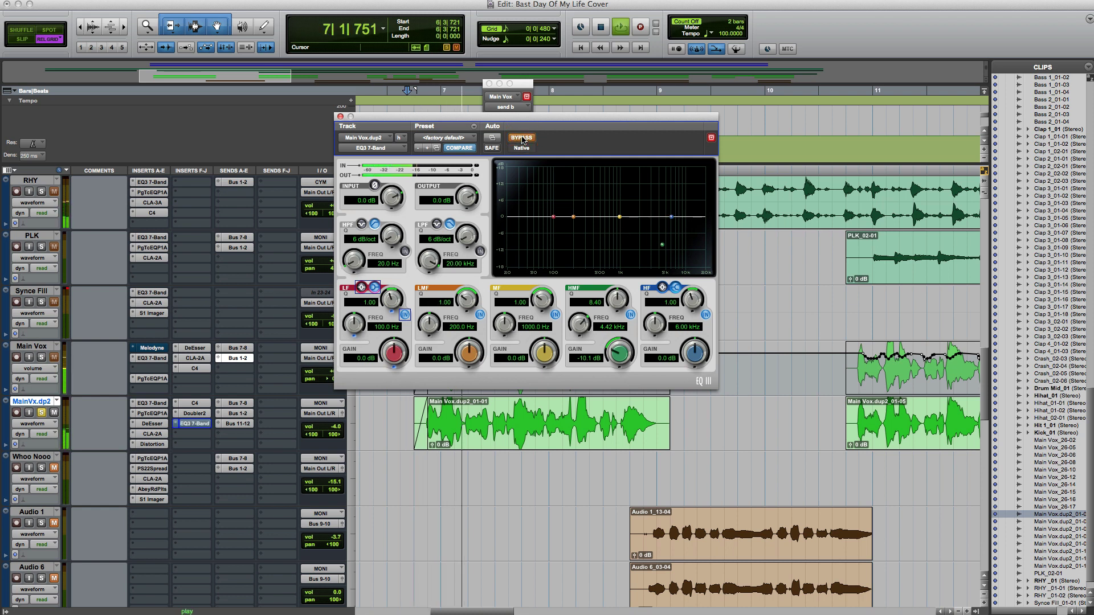
left_click(522, 139)
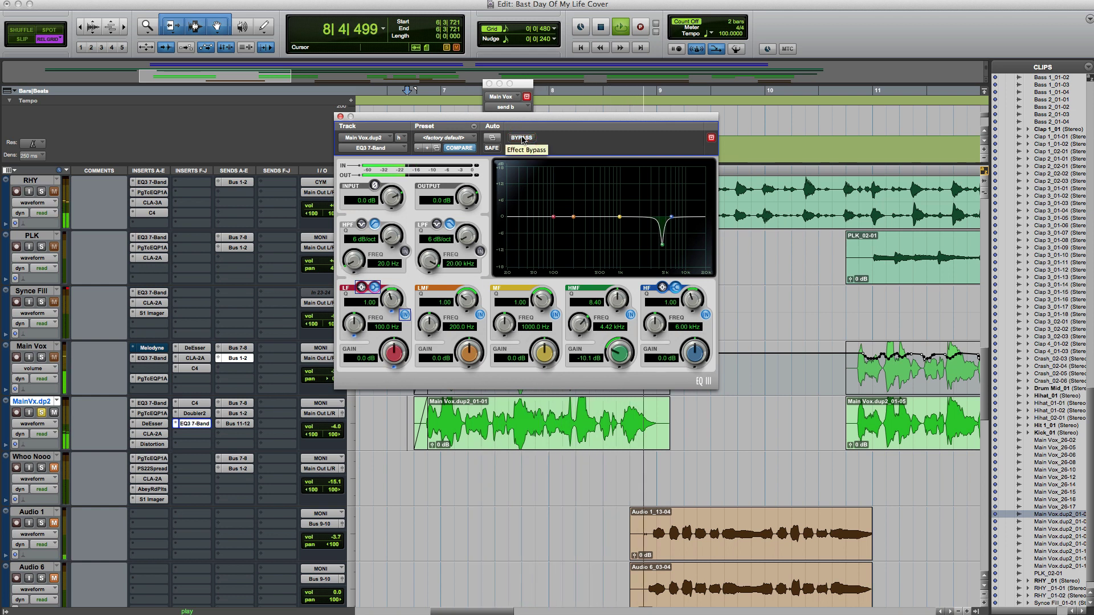
key("space")
key("space")
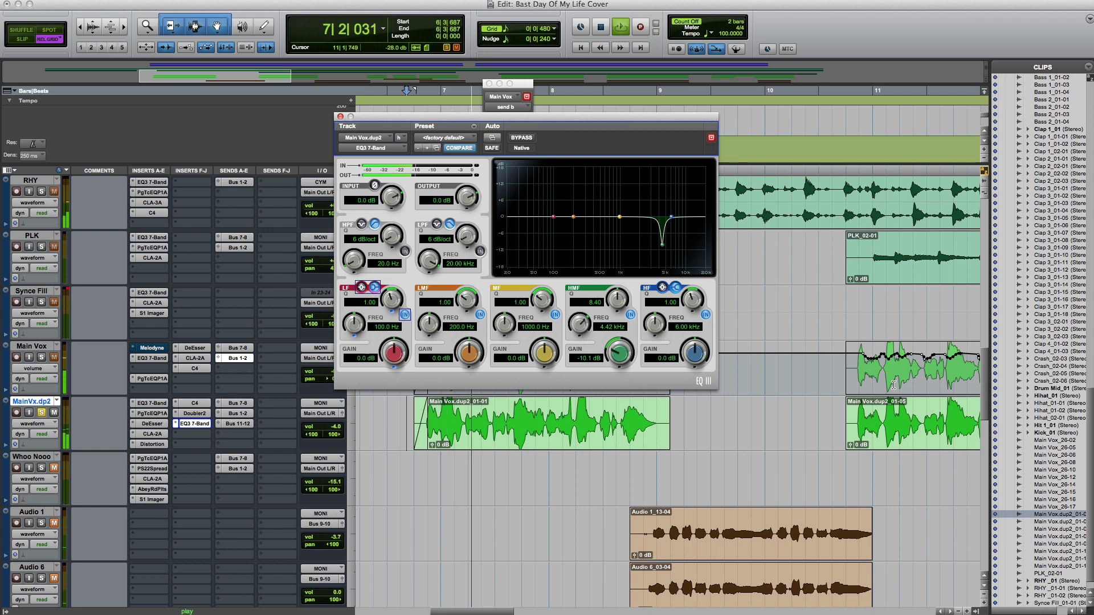
Compare the EQ bypassed and active on the MainVx.dp2 clip near bar 11, set its HMF gain to -13.4 dB and close it
left_click(923, 443)
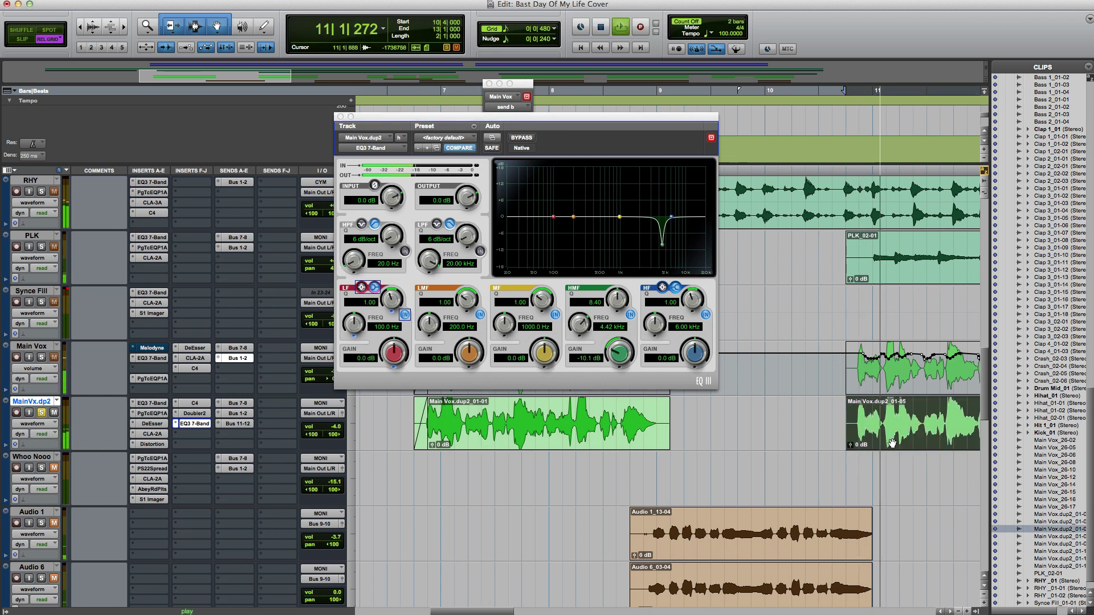
left_click(520, 138)
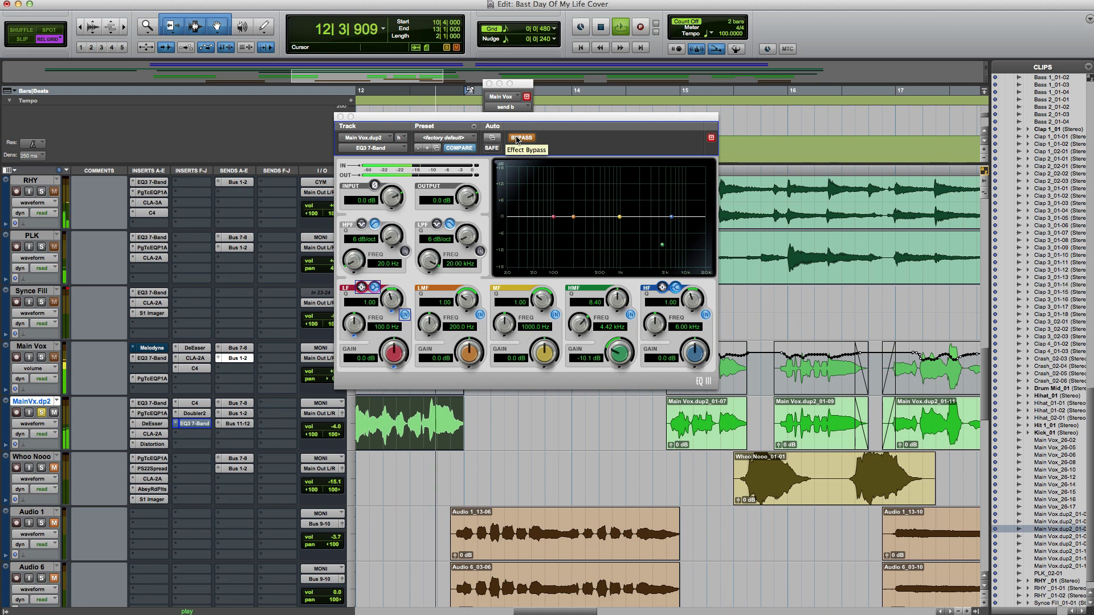
left_click(520, 138)
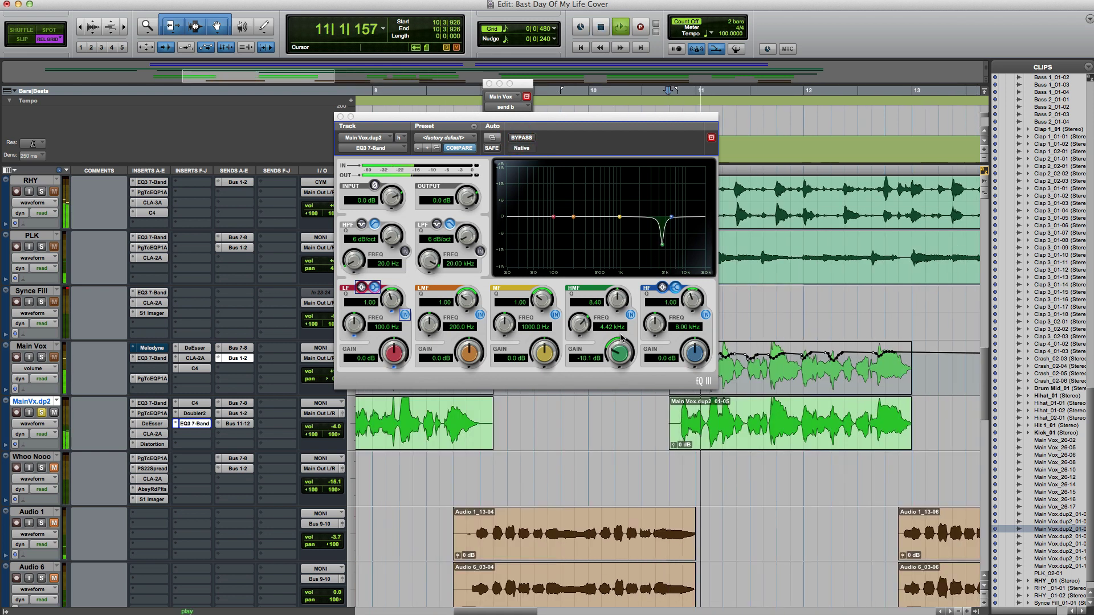
mouse_move(621, 338)
left_mouse_down()
mouse_move(628, 276)
mouse_move(615, 339)
left_mouse_up()
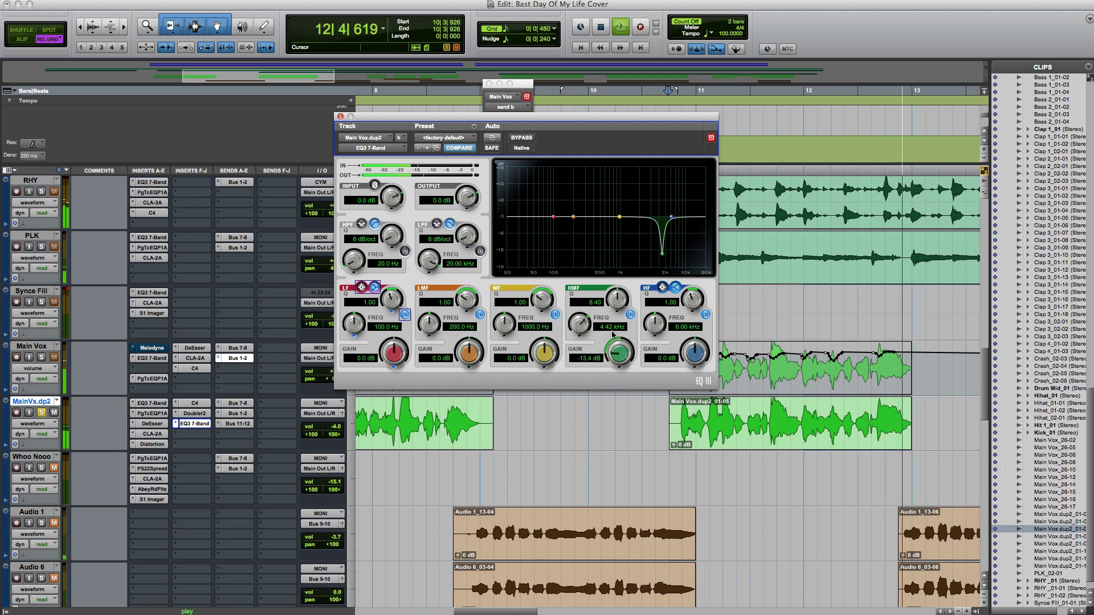
left_click(340, 116)
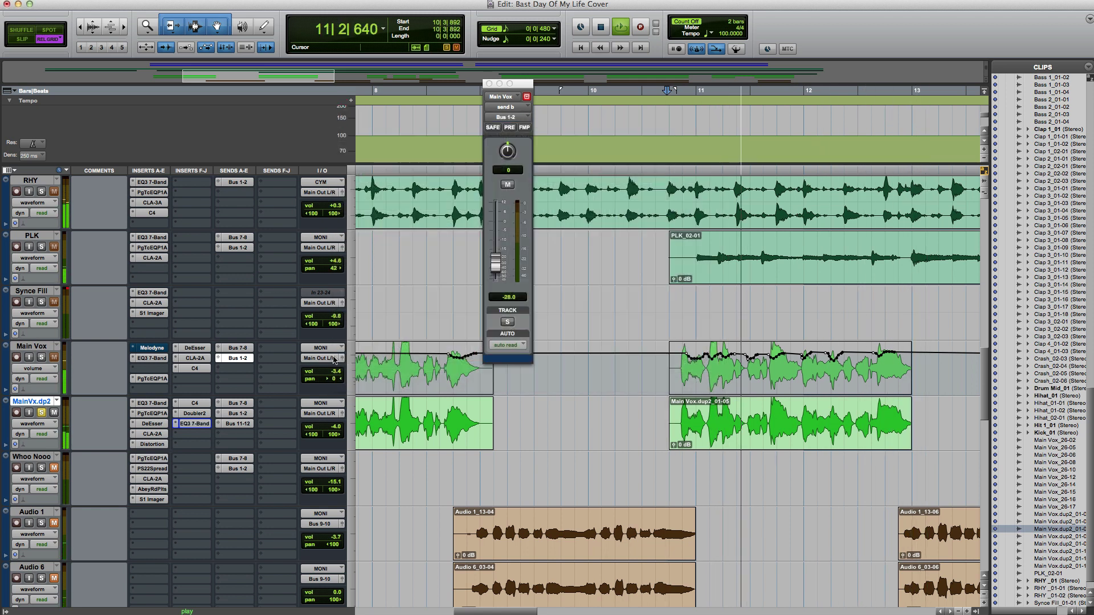
Unsolo MainVx.dp2 and audition it in the mix with a wider stretch of the song in view
left_click(37, 414)
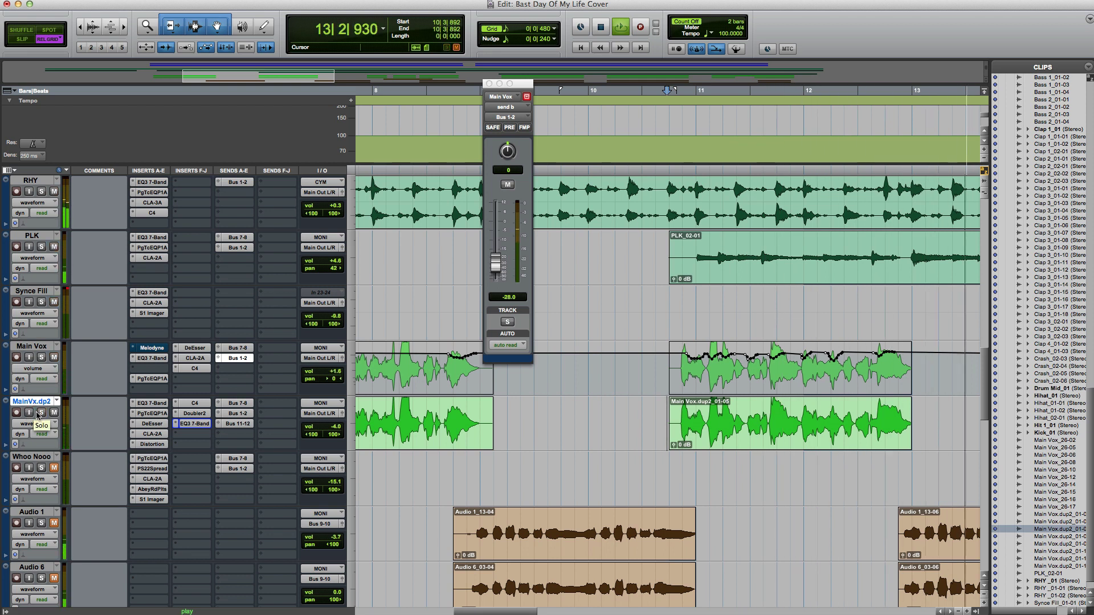
key("r")
key("r")
key("r")
key("r")
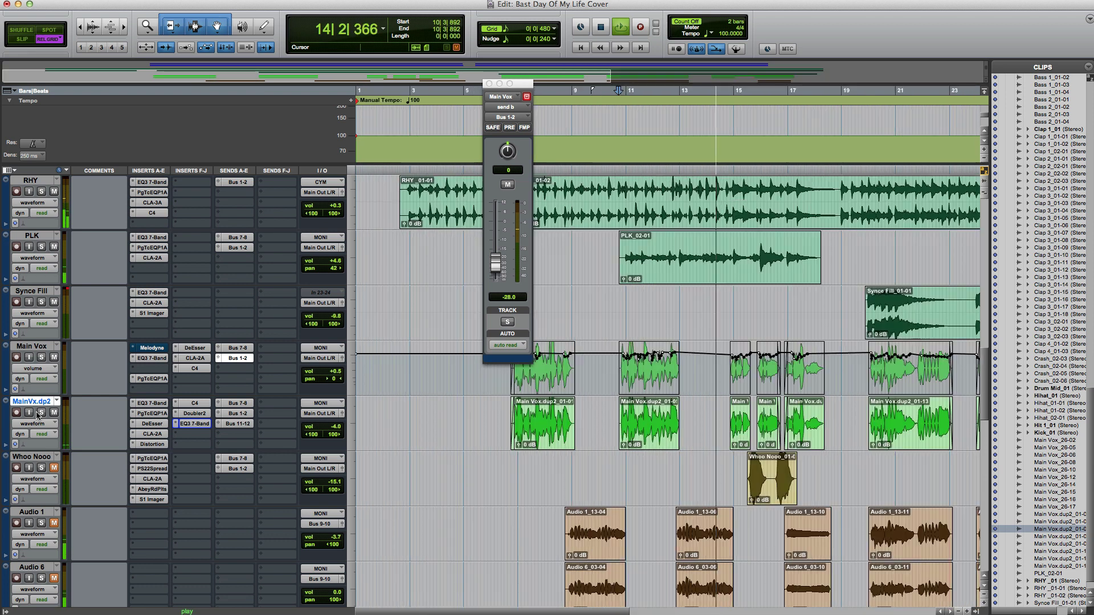
key("t")
key("r")
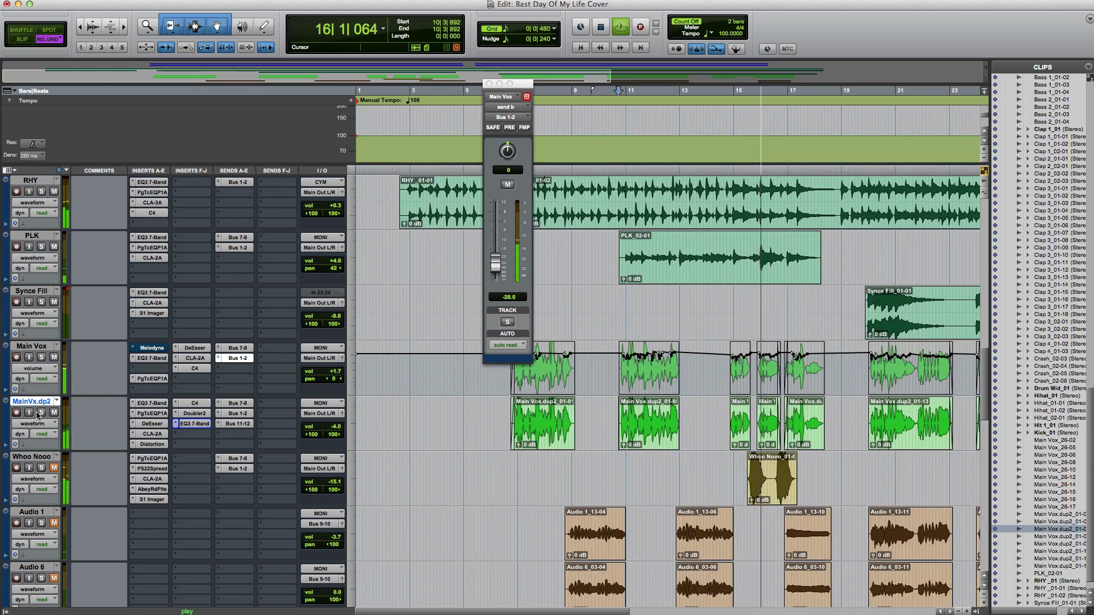
key("r")
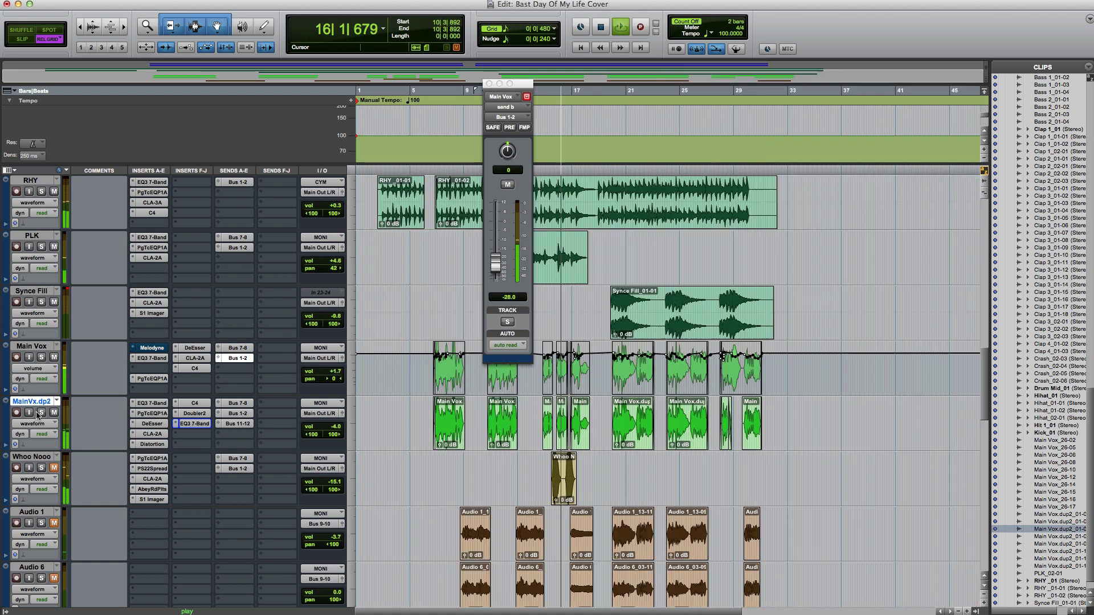
key("space")
Unmute and solo the Whoo Nooo track and audition it from bar 15
left_click(545, 461)
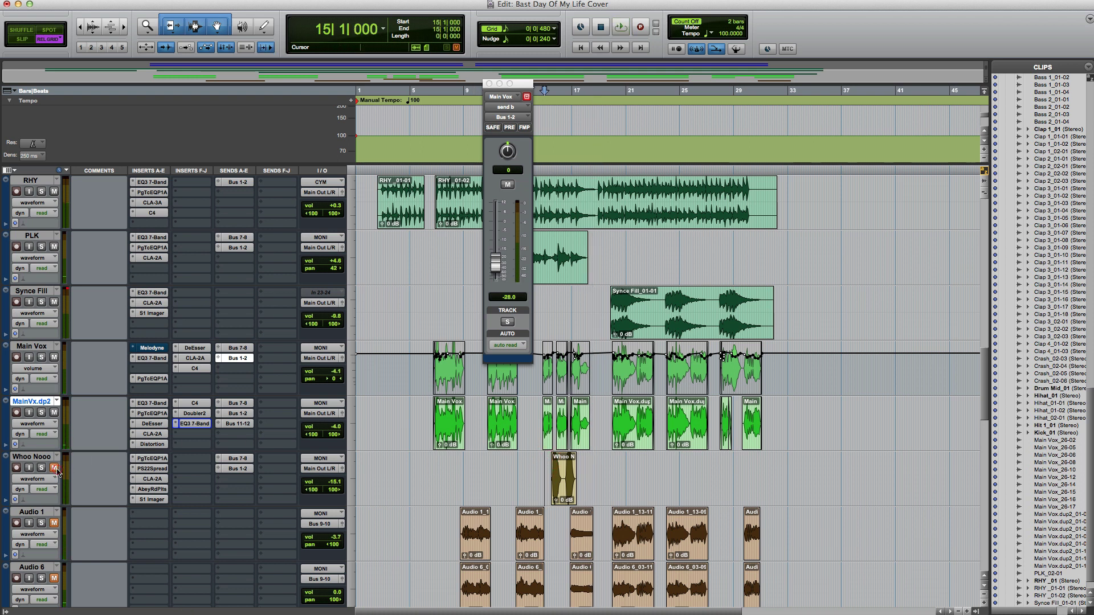
left_click(35, 455)
key("t")
key("t")
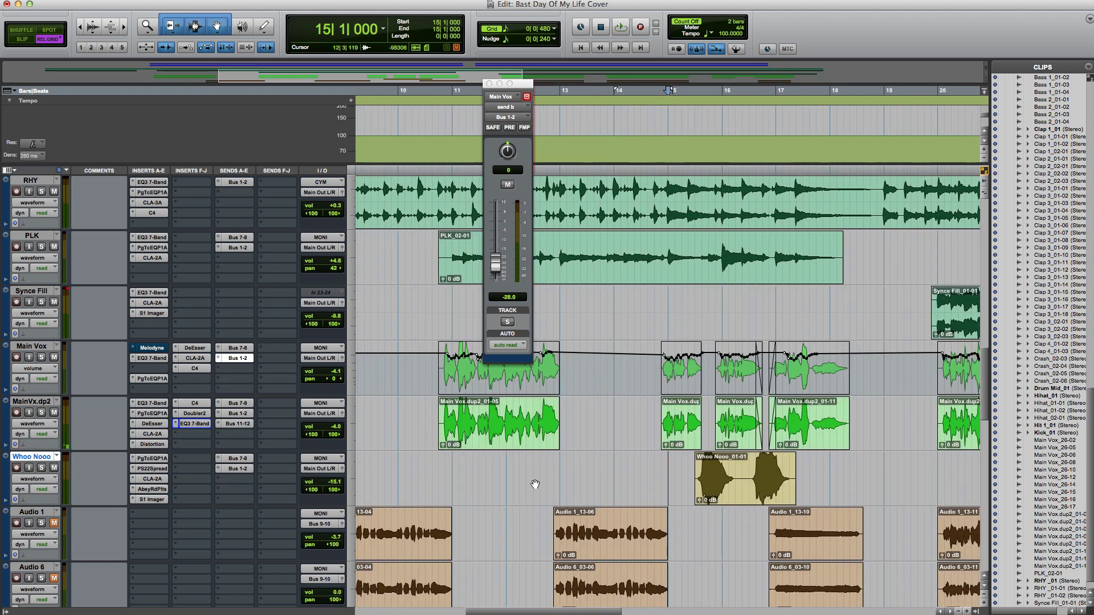
key("space")
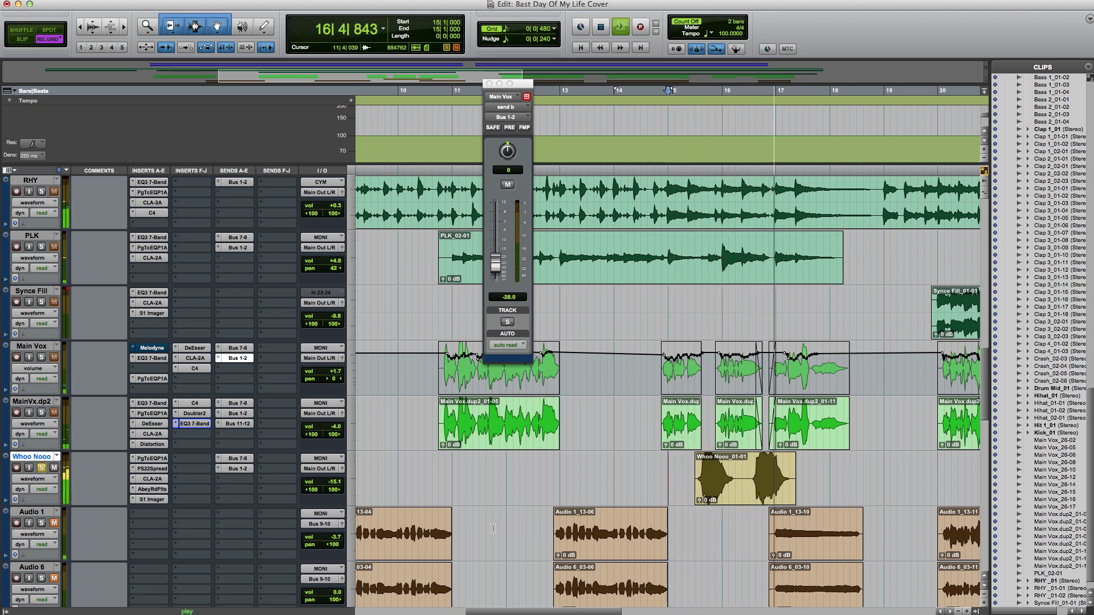
key("space")
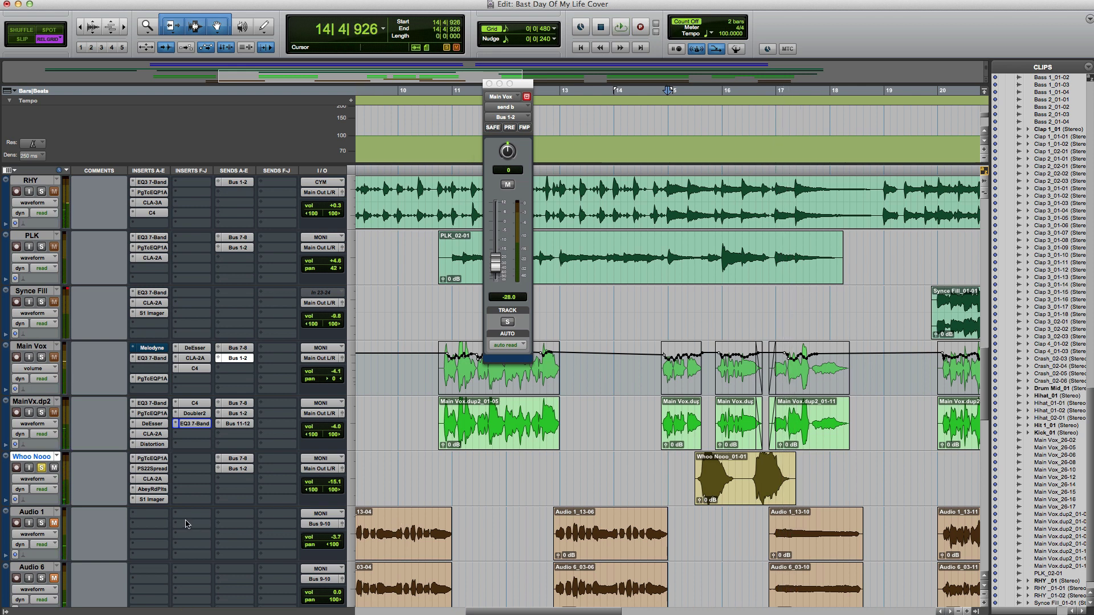
Inspect each Whoo Nooo insert in turn: PuigTec EQP1A, PS22 Spread, CLA-2A, Abbey Road Plates and S1 Imager
left_click(158, 460)
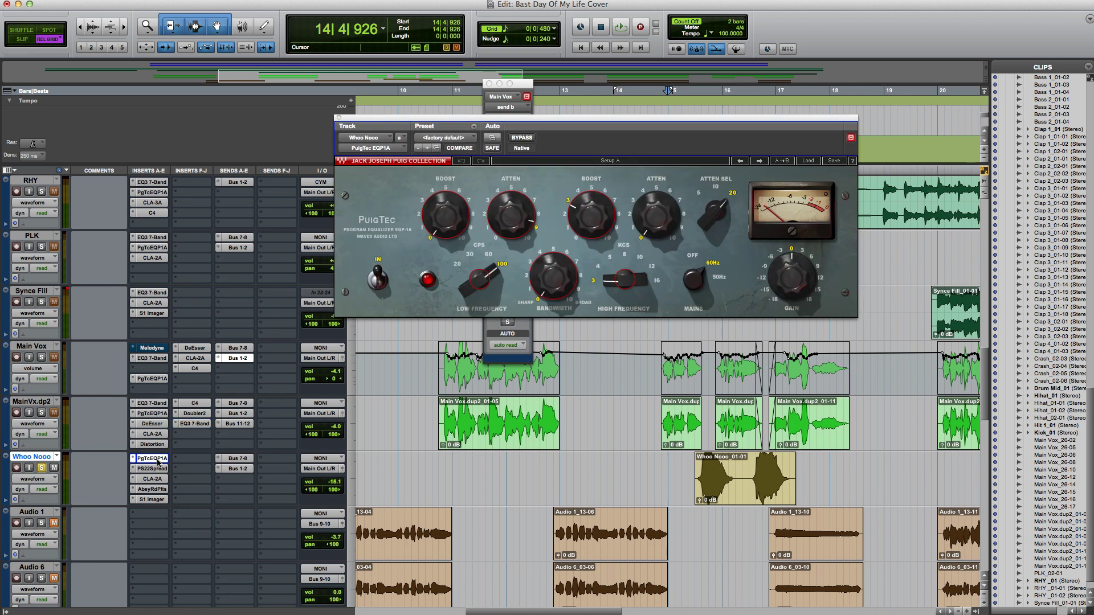
left_click(157, 459)
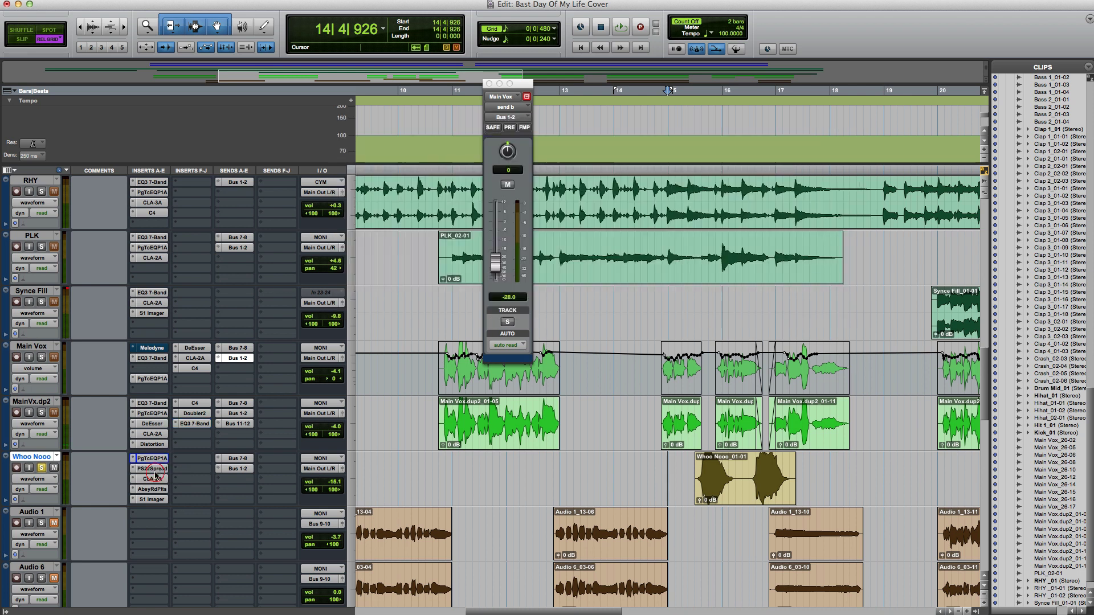
left_click(153, 469)
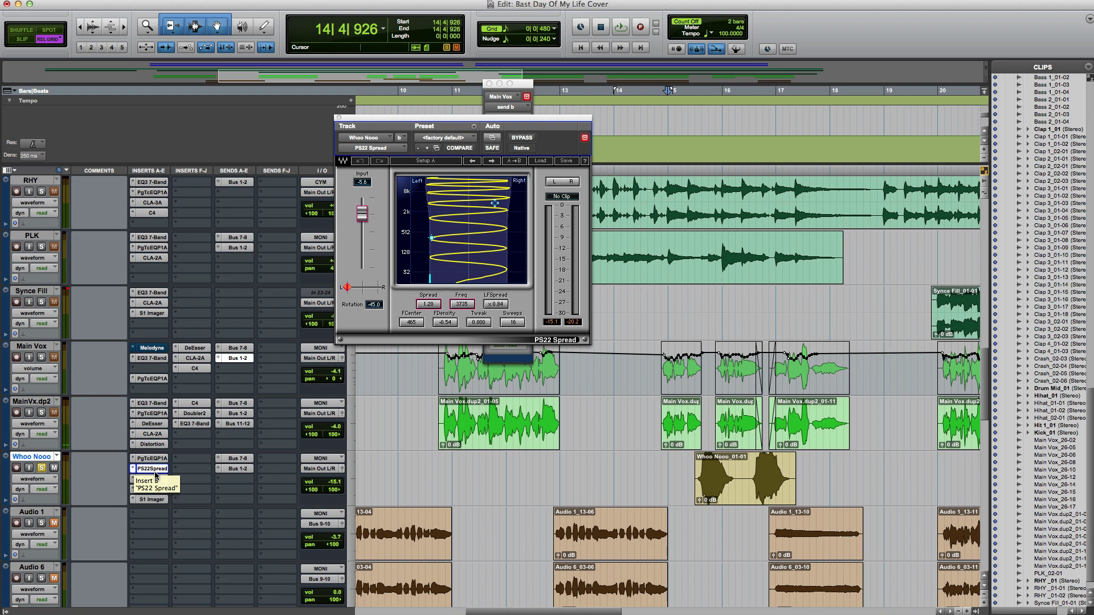
left_click(155, 472)
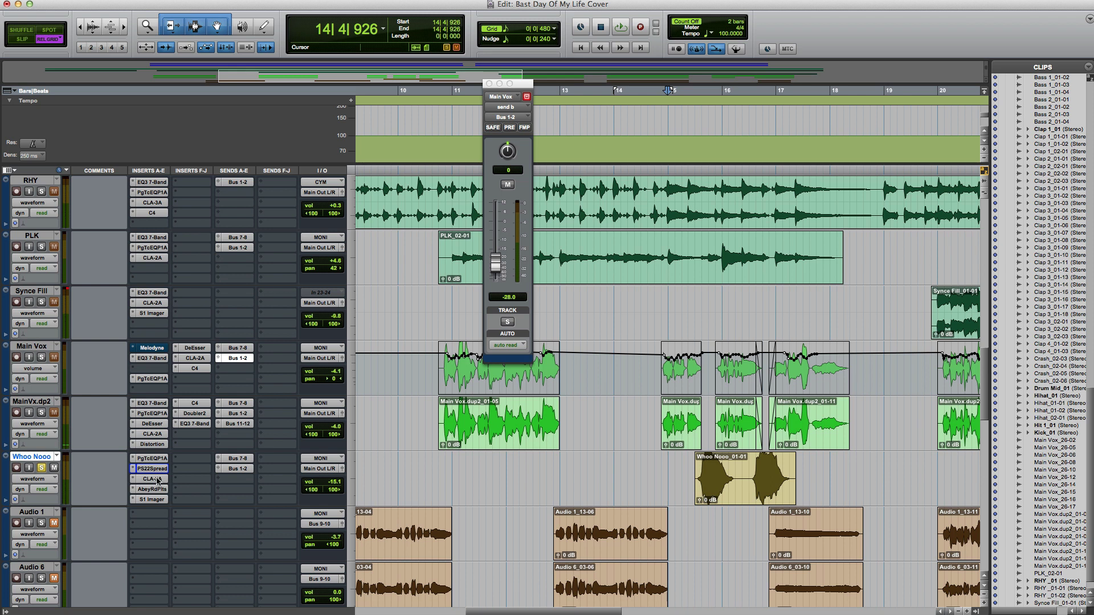
left_click(157, 482)
left_click(158, 481)
left_click(157, 493)
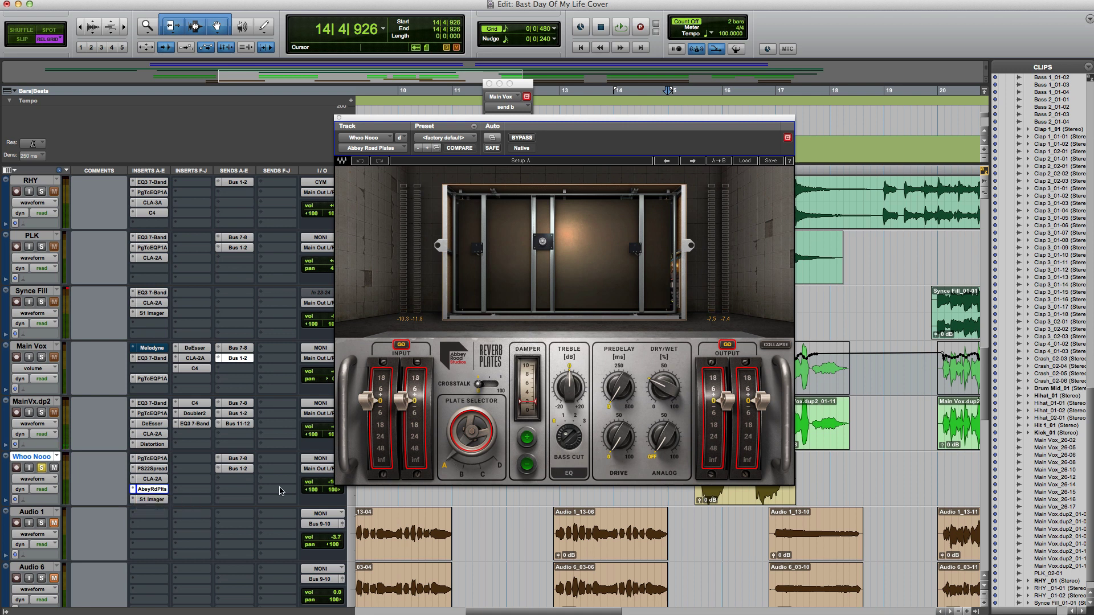
left_click(155, 501)
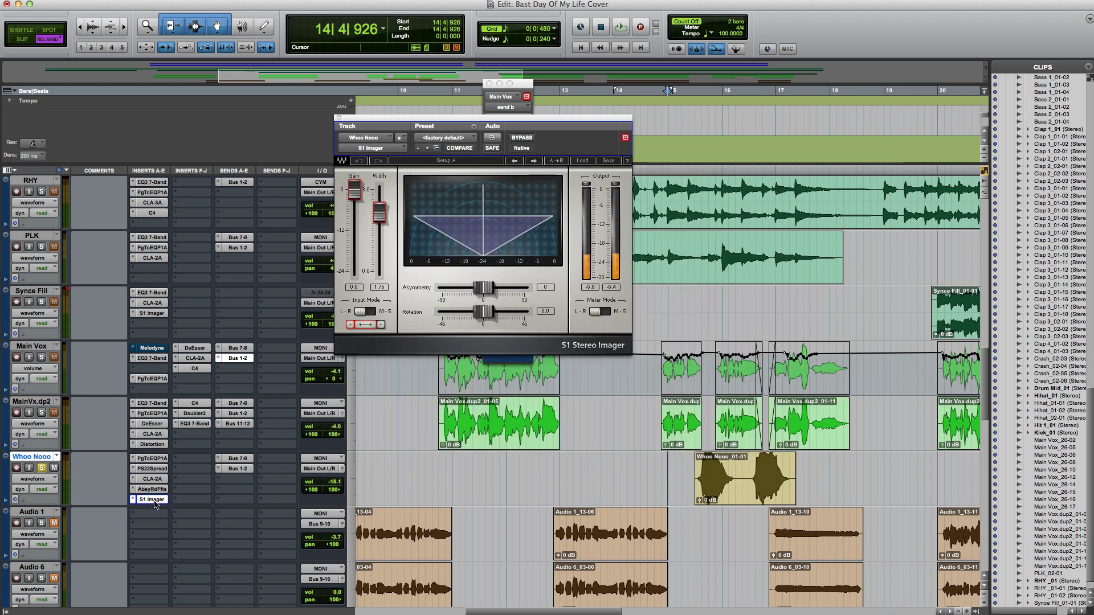
left_click(154, 500)
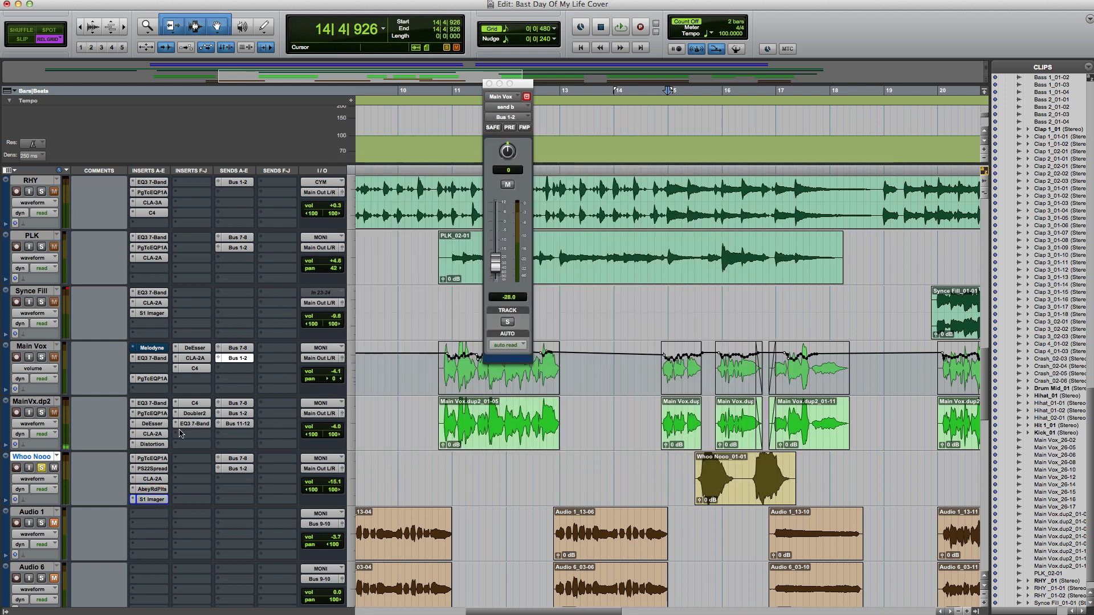
Bypass Whoo Nooo's sends and the four inserts after PuigTec EQP1A, and audition the track with the EQ active and bypassed
left_click(149, 461)
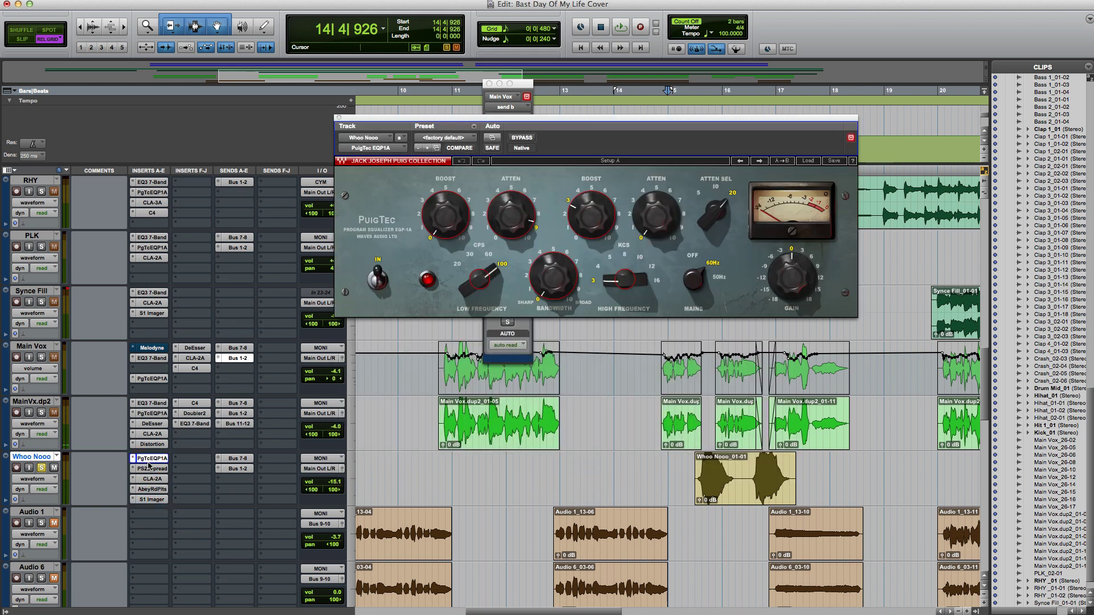
left_click(154, 500)
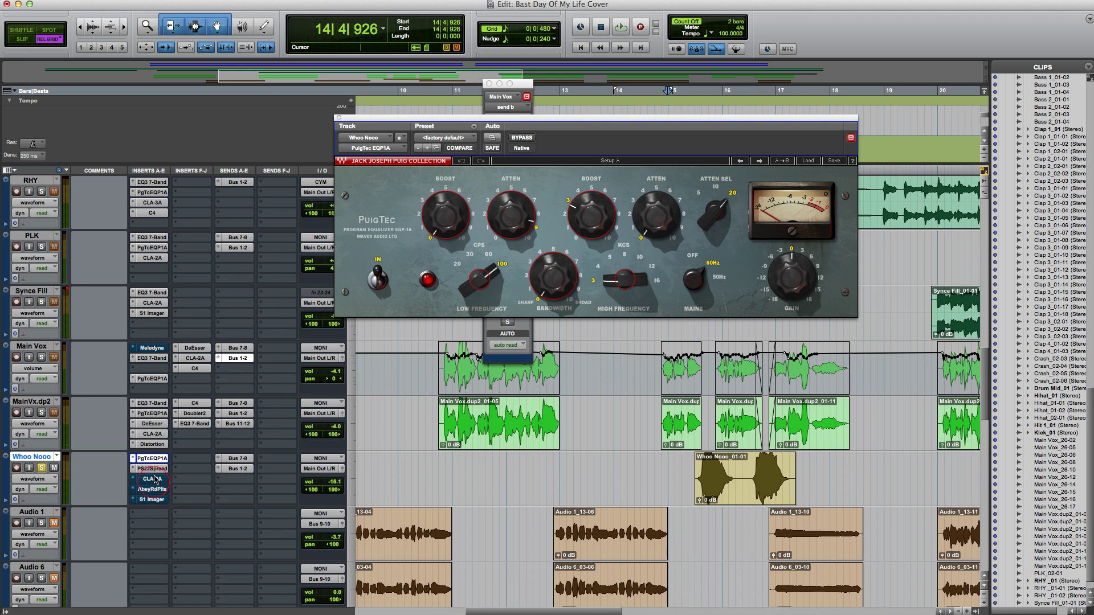
key("space")
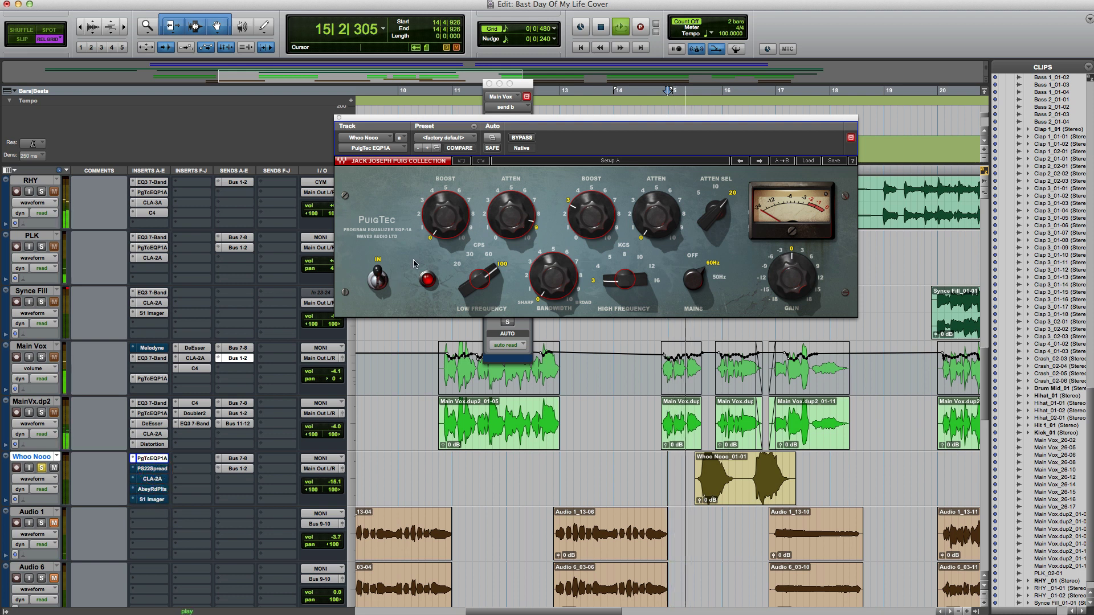
left_click(522, 139)
key("space")
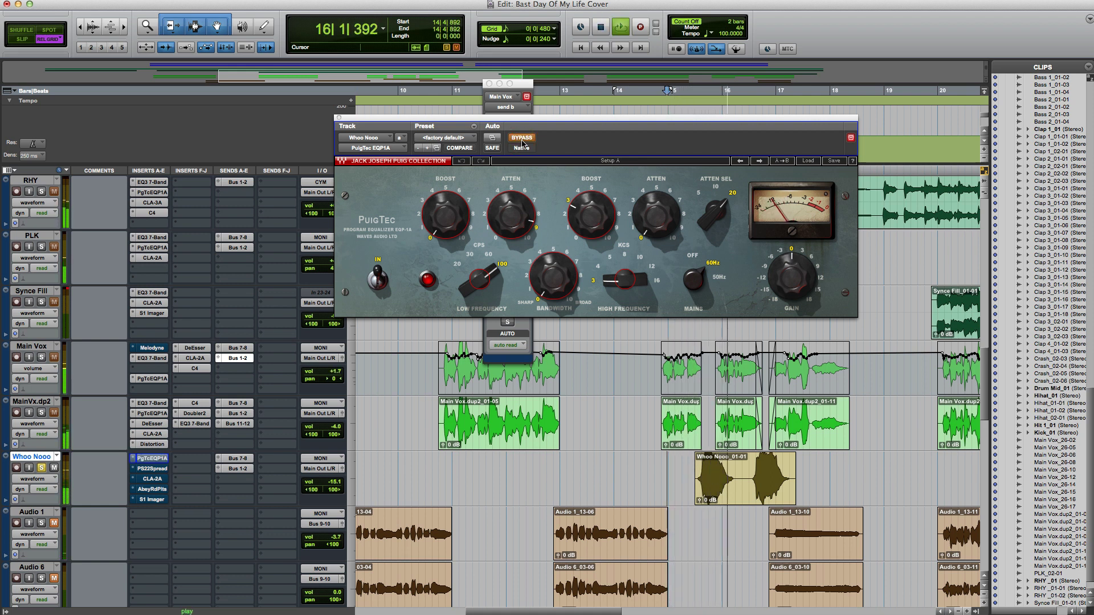
key("space")
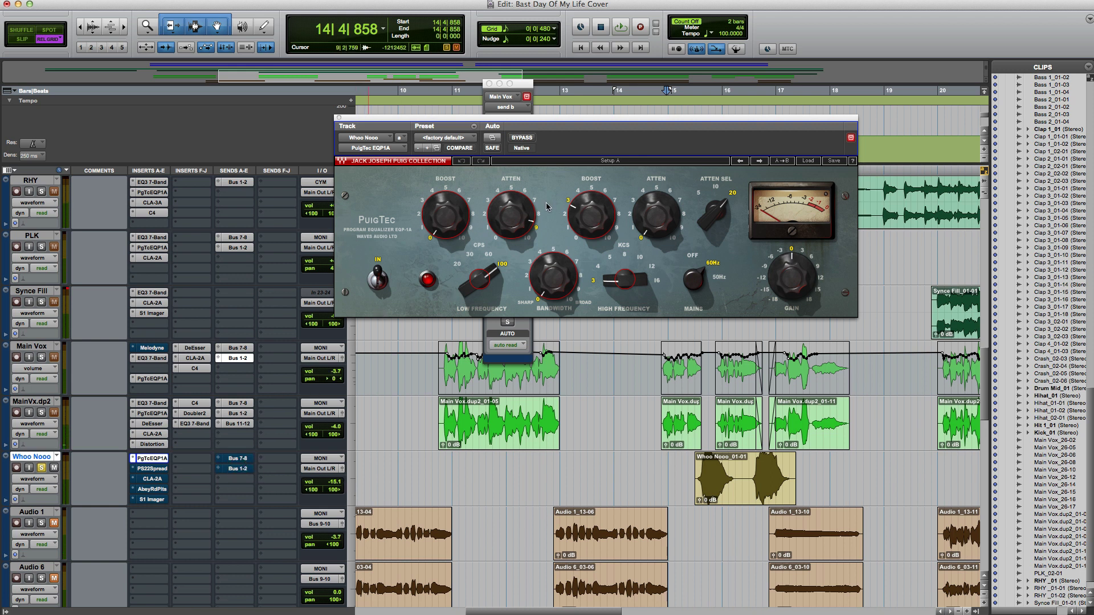
Compare the PuigTec EQP1A bypassed and active on the Whoo Nooo clip from bar 15, leaving the EQ active
key("space")
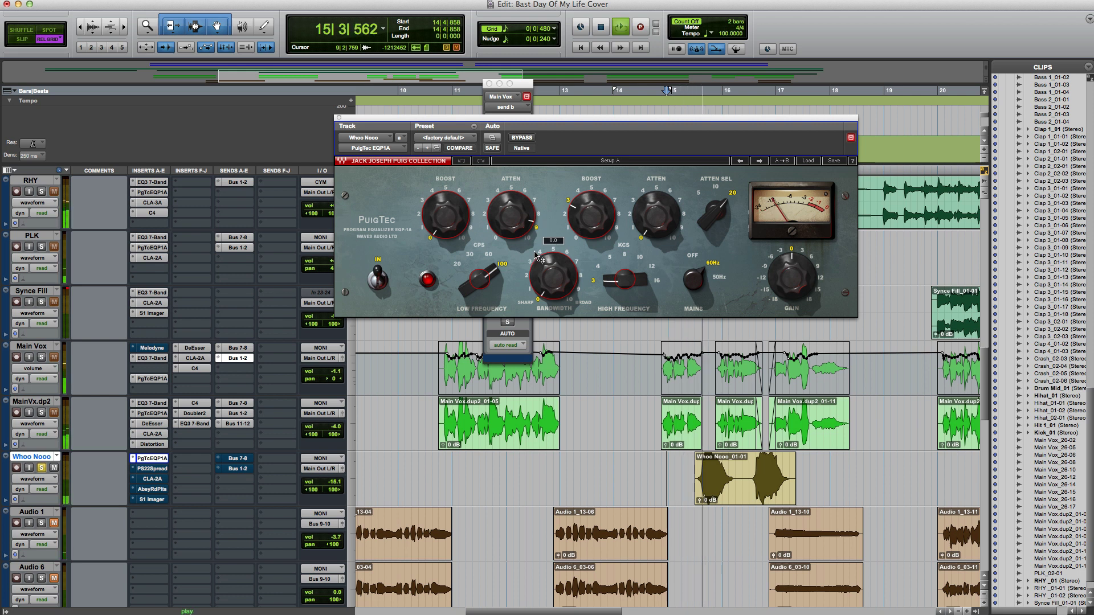
key("space")
left_click(724, 497)
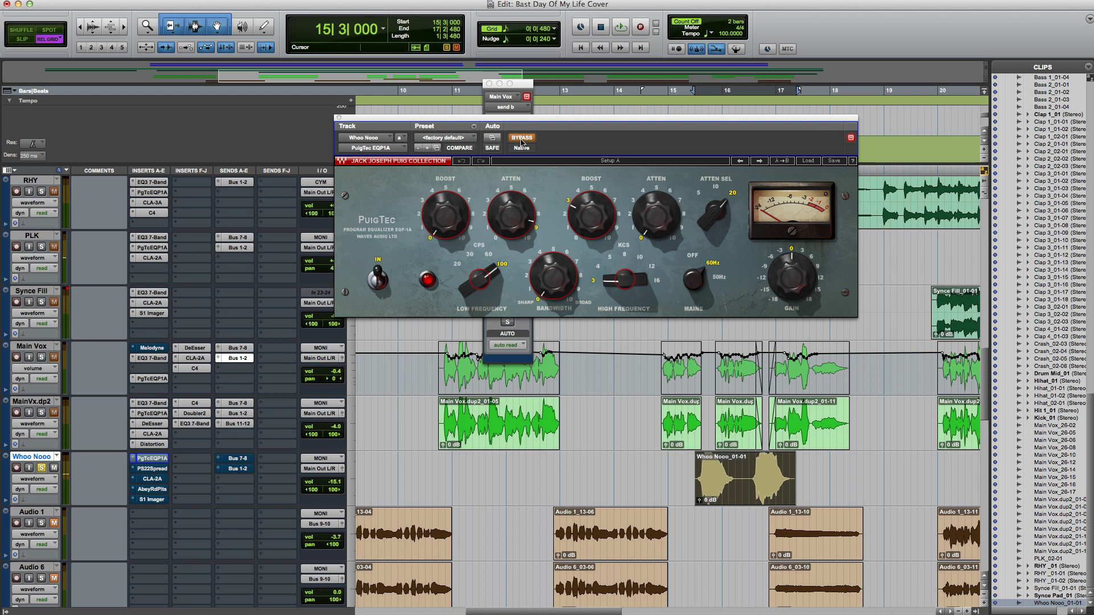
key("space")
key("space")
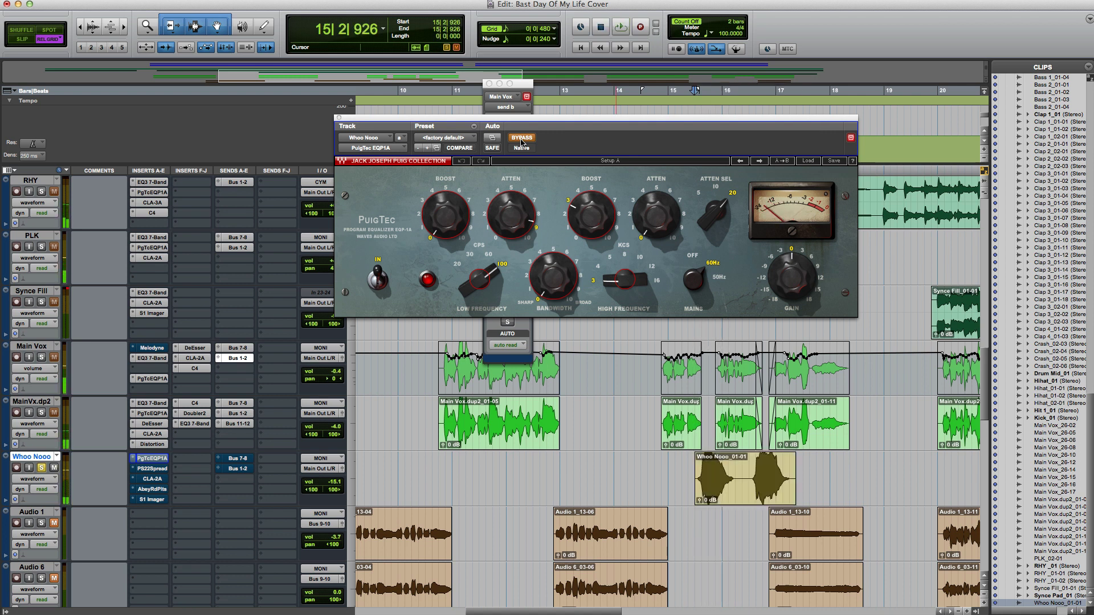
left_click(521, 140)
key("space")
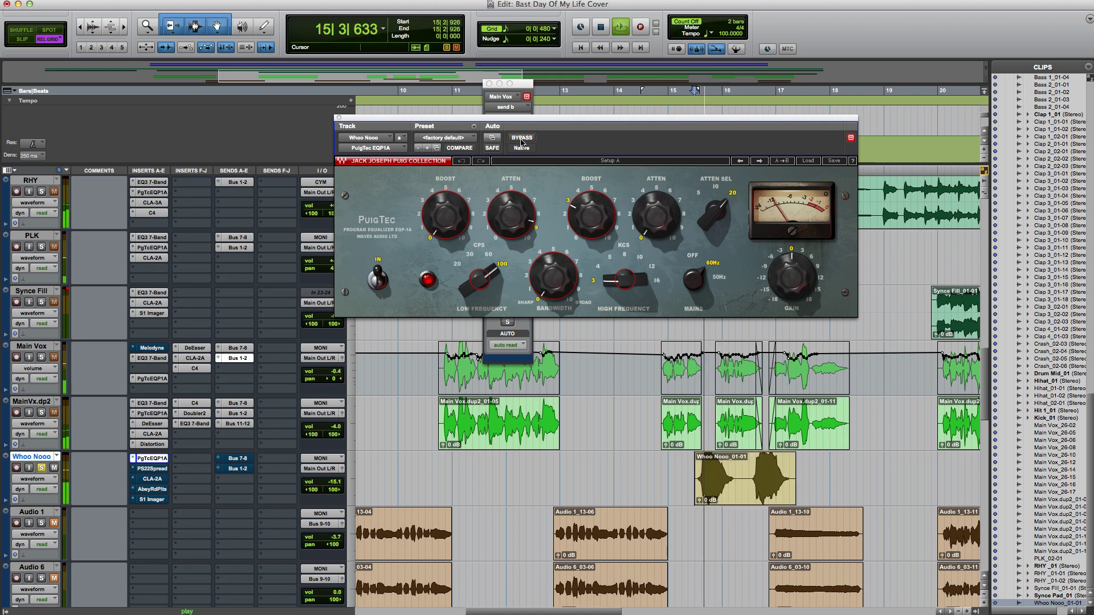
key("space")
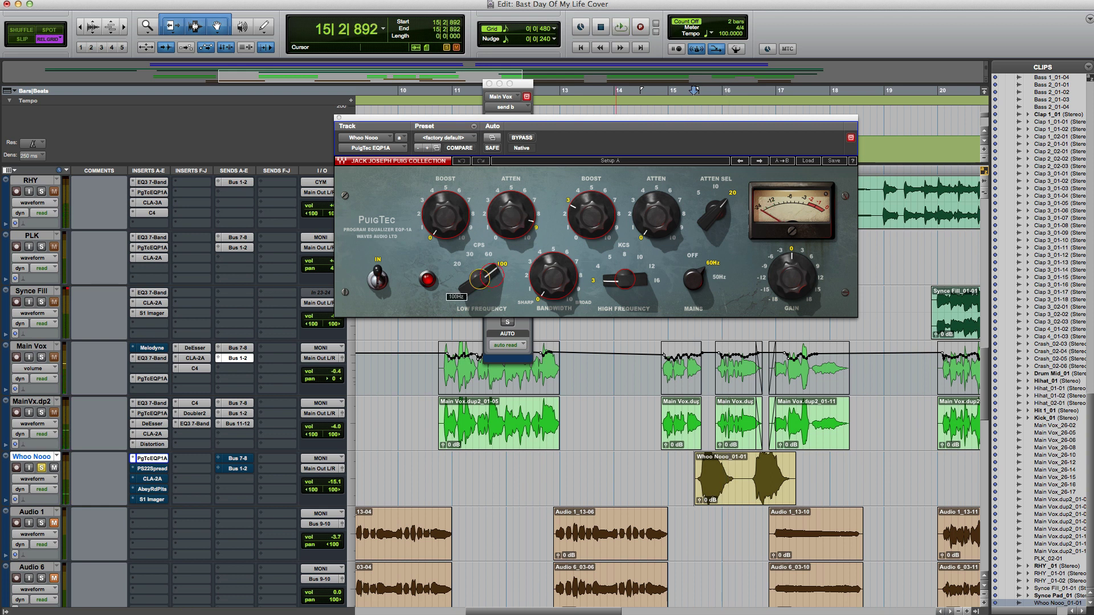
Vary the PuigTec EQP1A's low-frequency attenuation at 100 Hz while auditioning Whoo Nooo, and leave it at about 9.0
left_click(478, 278)
left_click_drag(506, 202, 506, 262)
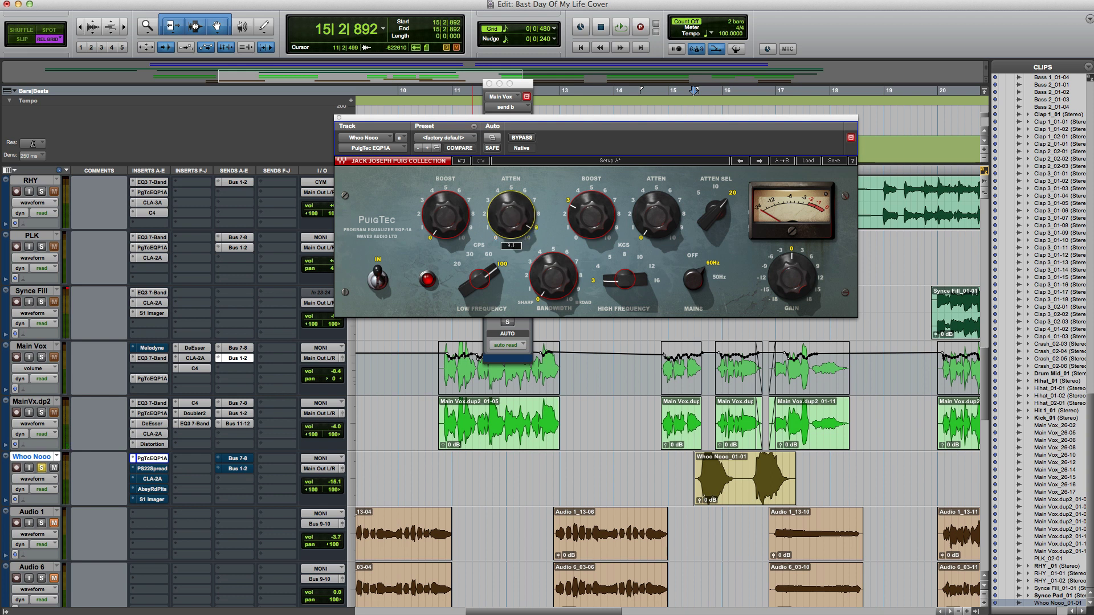
key("space")
left_click_drag(513, 217, 512, 273)
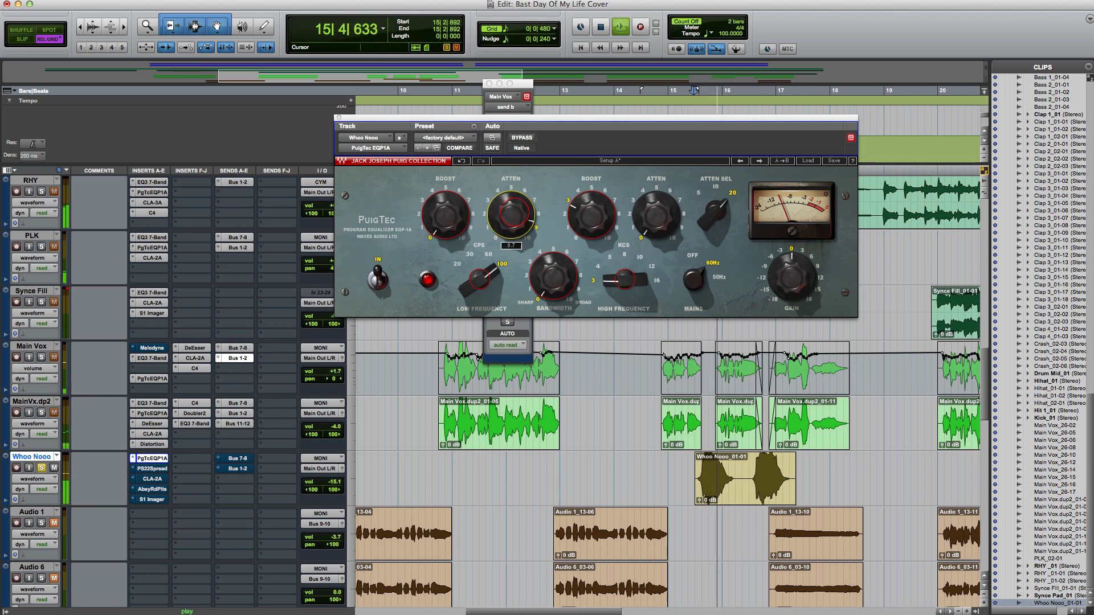
mouse_move(514, 218)
left_mouse_down()
mouse_move(514, 183)
mouse_move(516, 230)
left_mouse_up()
key("space")
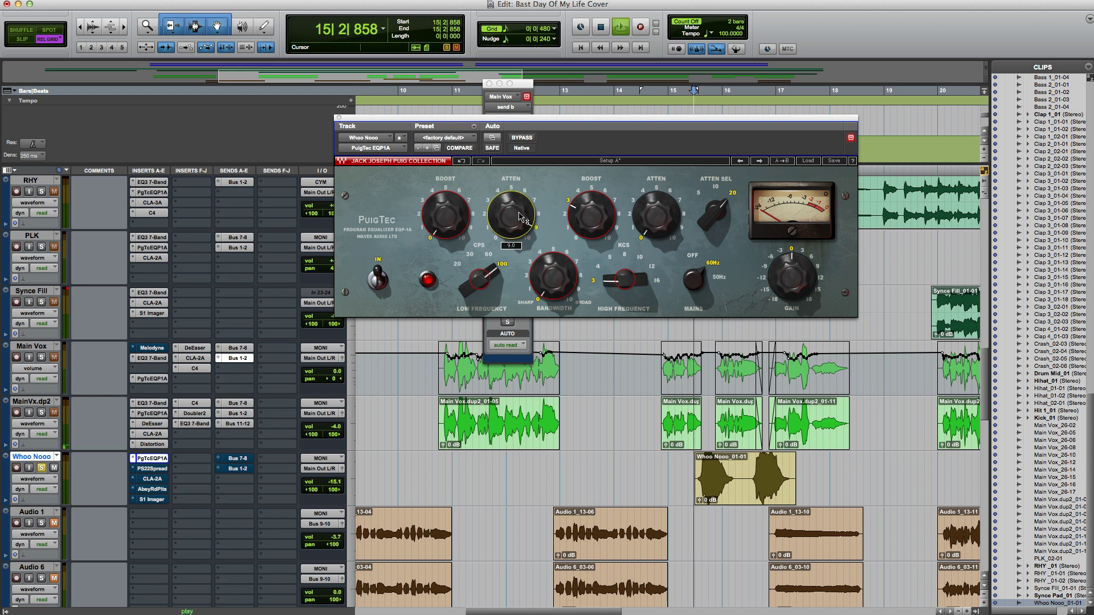
key("space")
left_click_drag(521, 218, 522, 219)
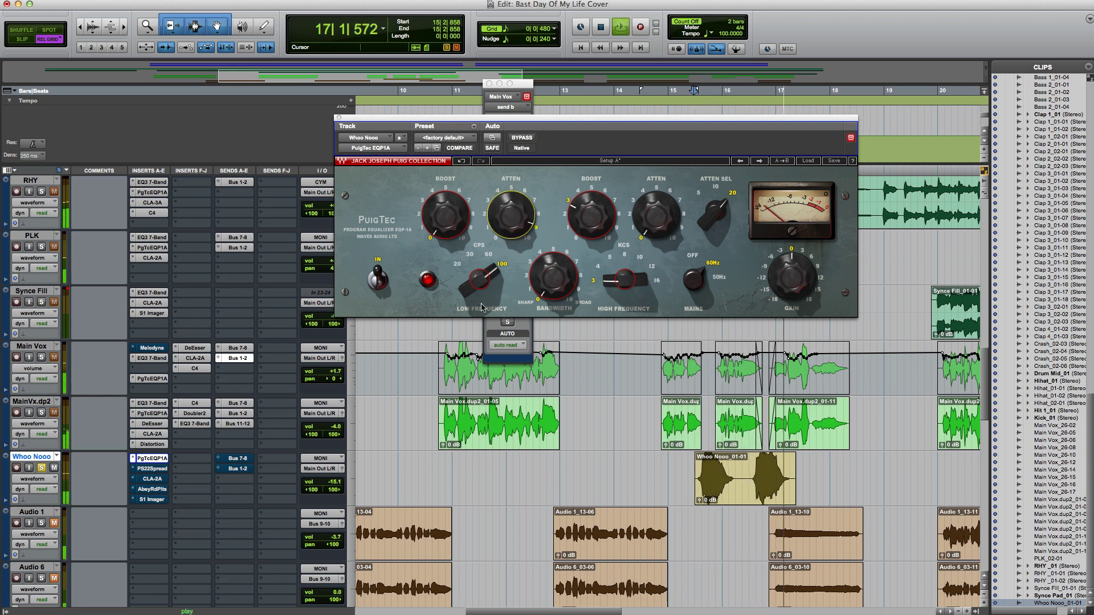
key("space")
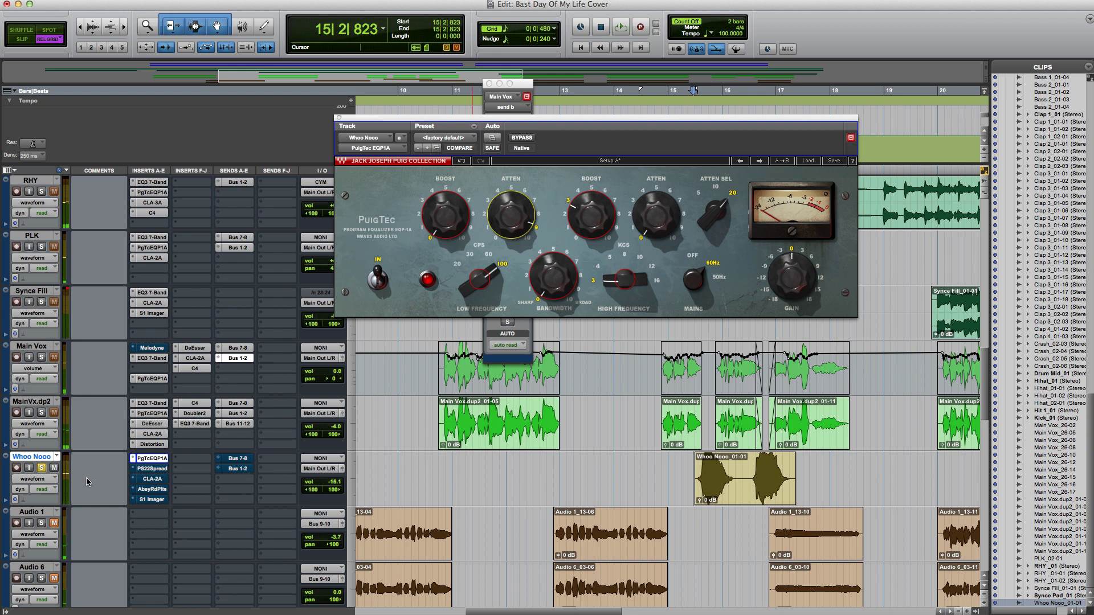
Re-enable the PS22 Spread insert on Whoo Nooo, open it and move its window clear of the send window
left_click(151, 469)
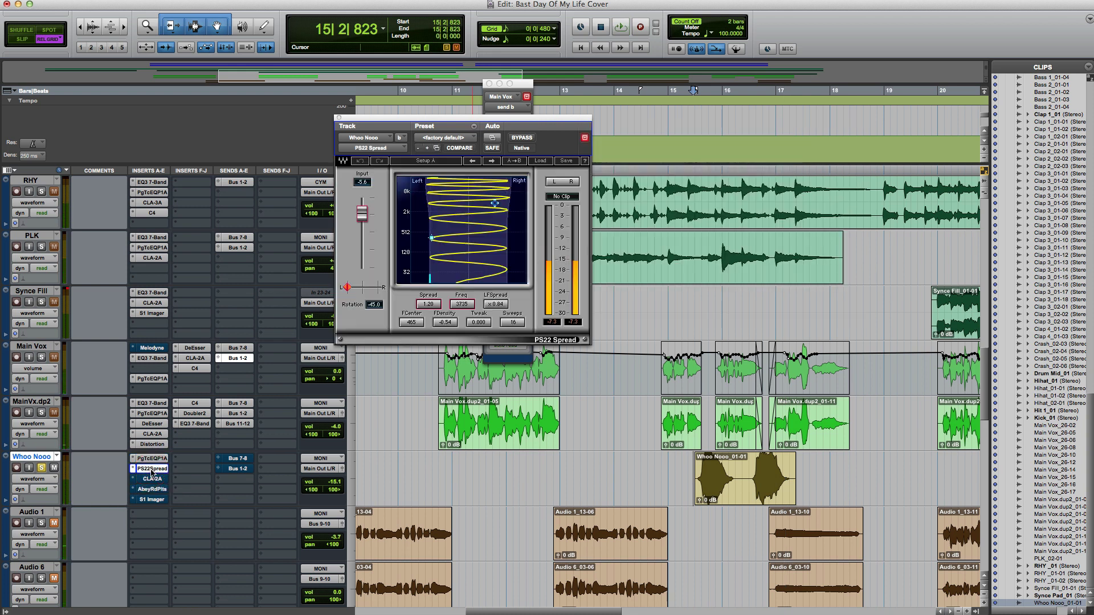
left_click(151, 469)
left_click(151, 469)
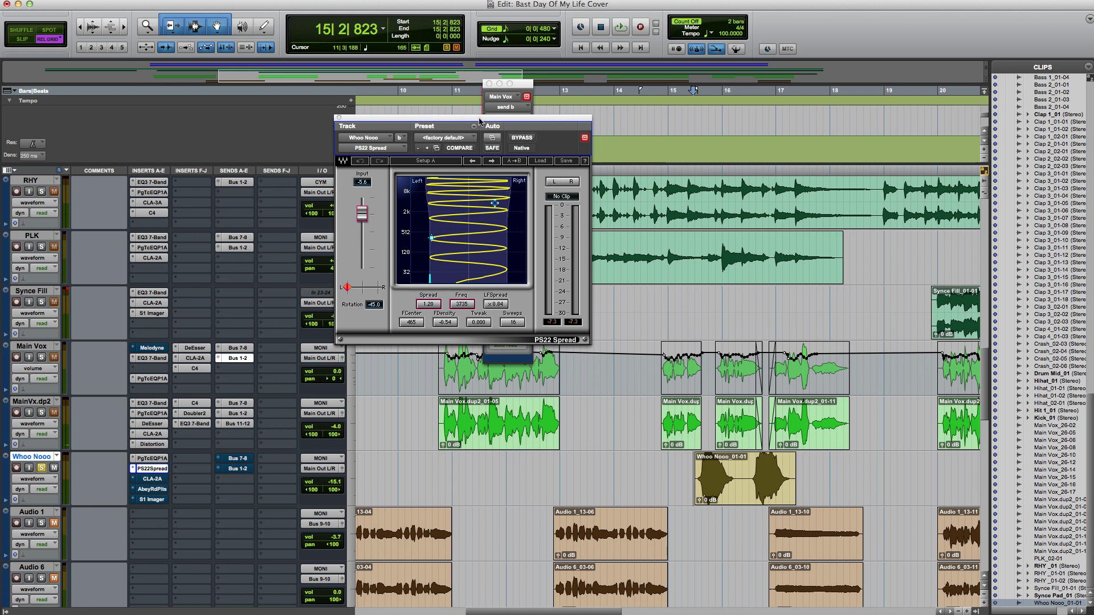
left_click_drag(480, 122, 564, 200)
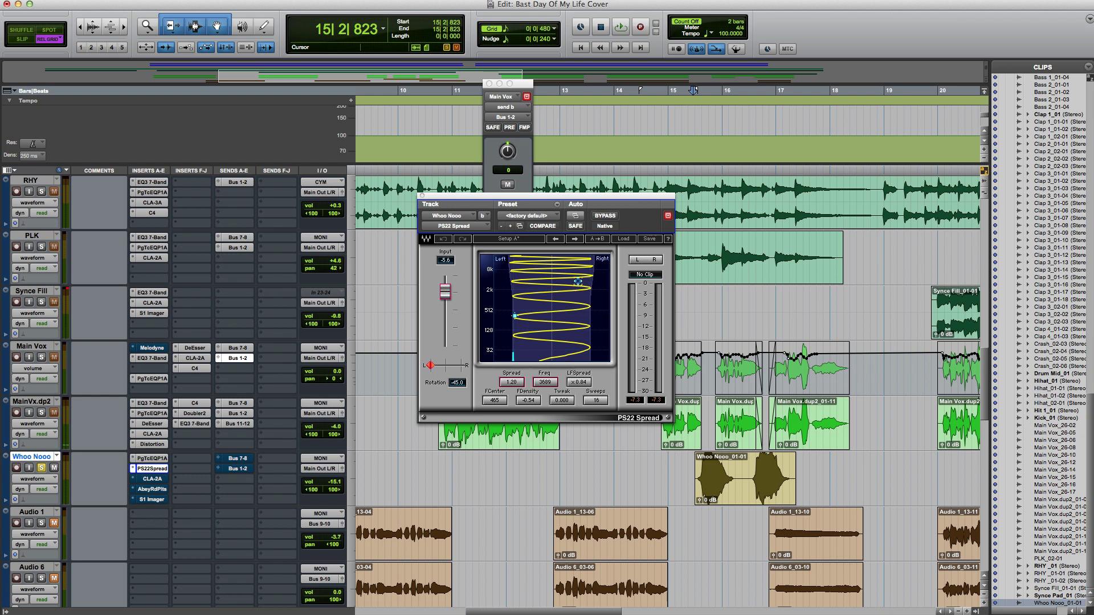
Try lower PS22 Spread frequencies such as 604 and 36 while auditioning Whoo Nooo from bar 15
mouse_move(578, 281)
left_mouse_down()
mouse_move(569, 288)
mouse_move(589, 287)
left_mouse_up()
key("space")
key("space")
key("space")
key("space")
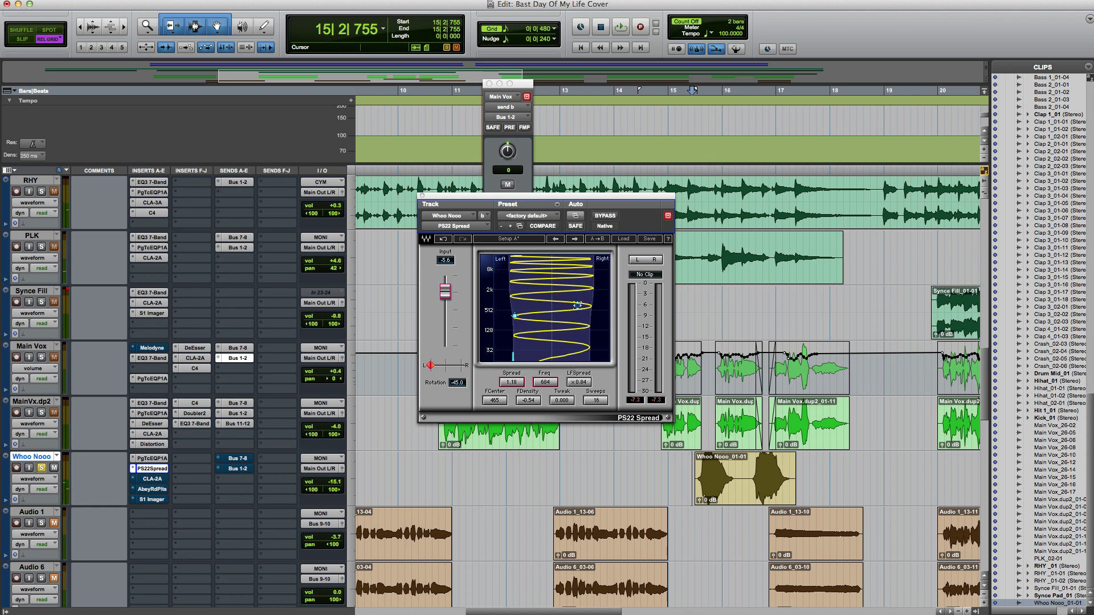
key("space")
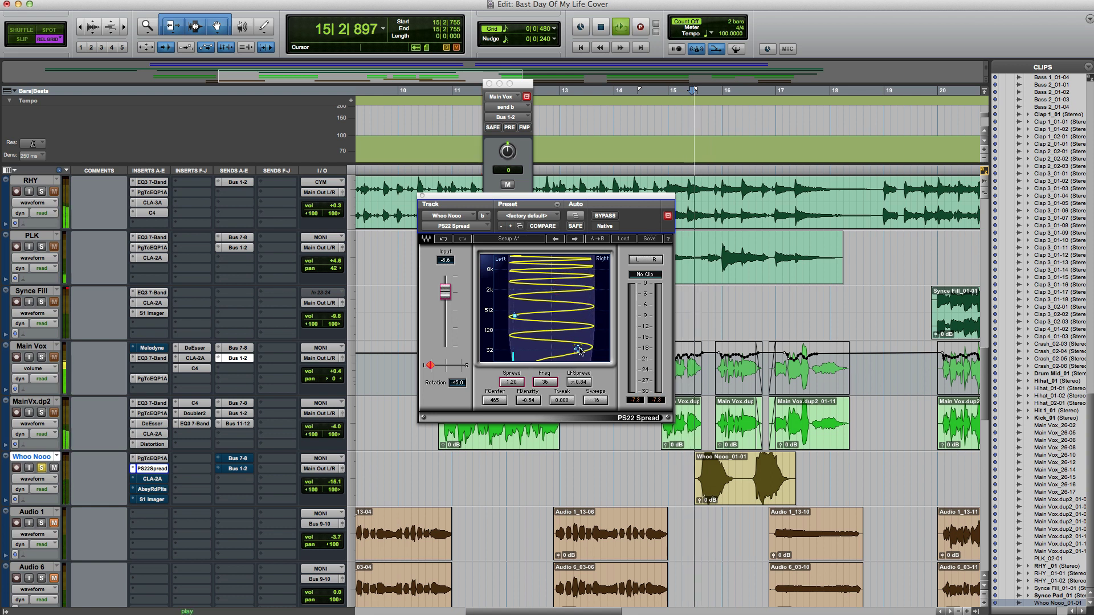
key("space")
Set the PS22 Spread frequency to 1599 with a spread of 1.18, audition Whoo Nooo and reposition the plug-in window
left_click_drag(578, 345, 578, 298)
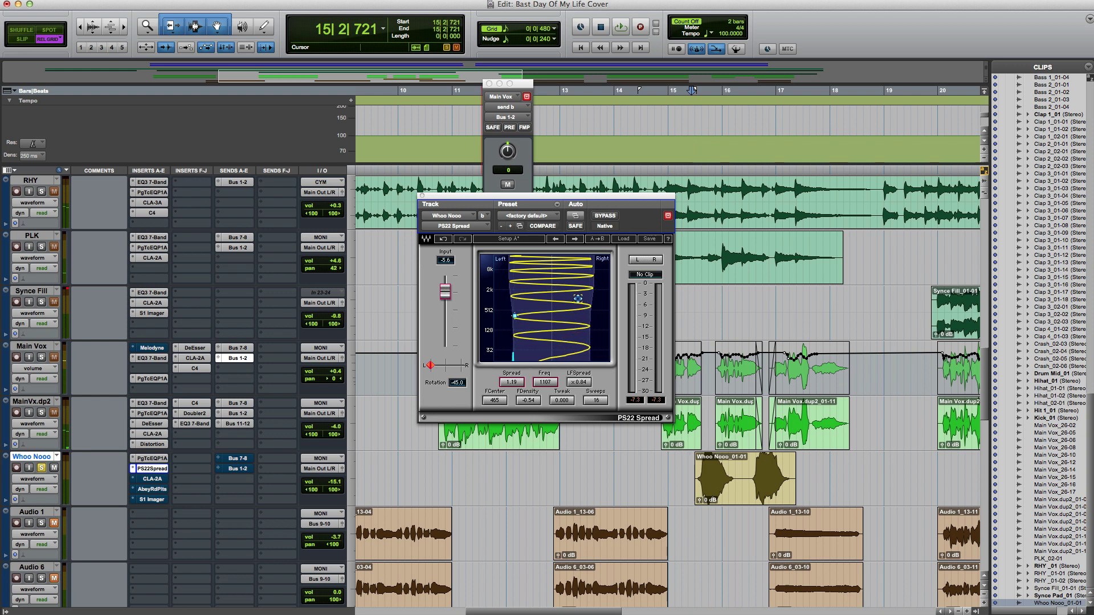
key("space")
key("space")
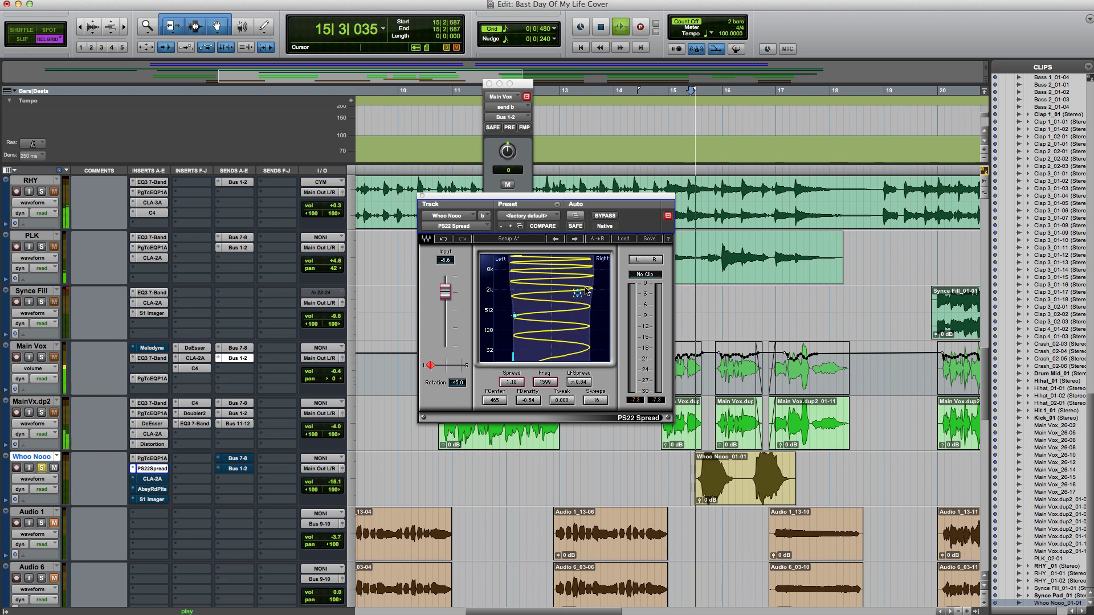
key("space")
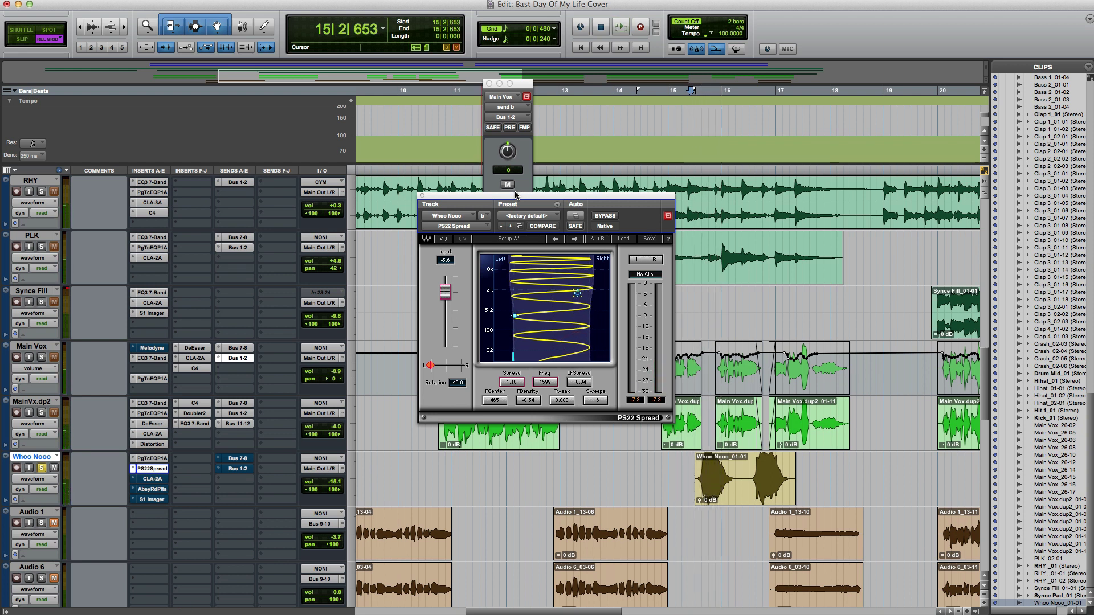
left_click_drag(533, 202, 546, 188)
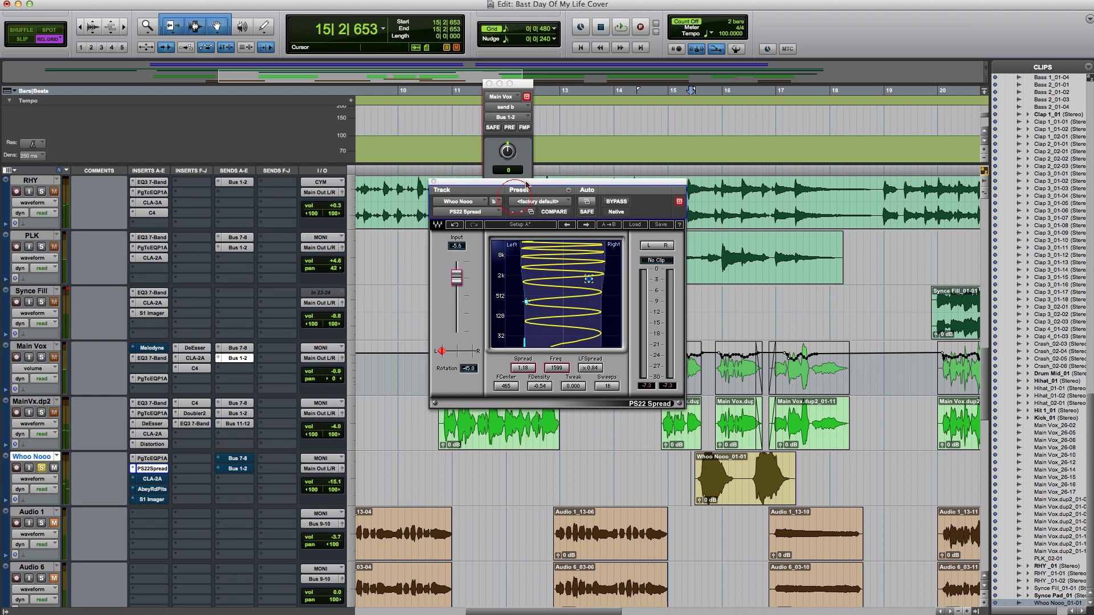
Browse the alternative plug-ins for Whoo Nooo's PS22 Spread insert, including the Sound Field and Effect categories, and close the PS22 Spread window
left_click(133, 470)
mouse_move(165, 469)
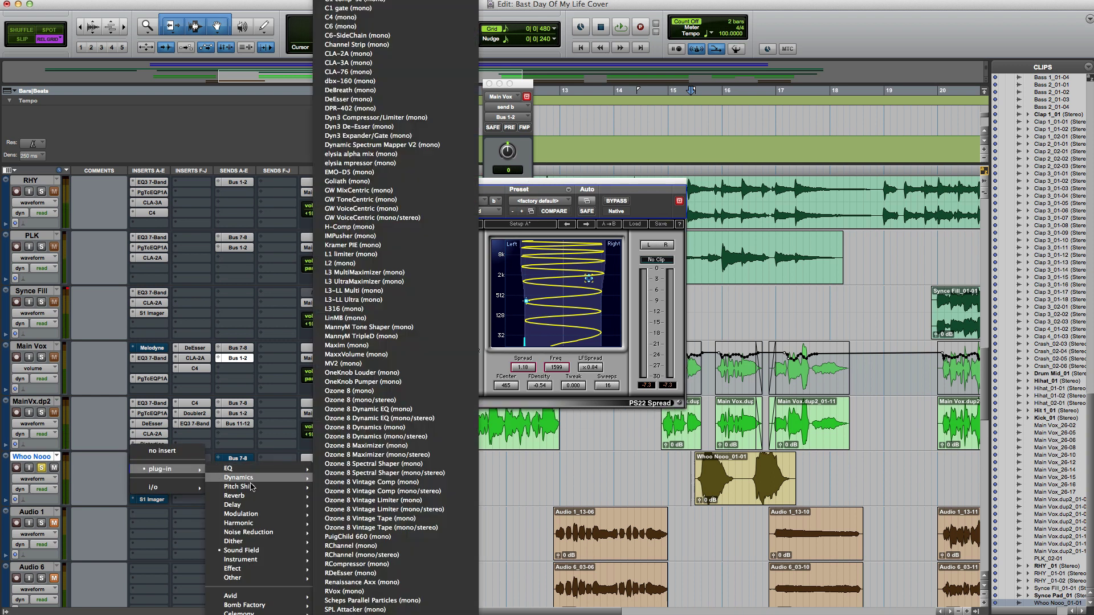
mouse_move(251, 487)
mouse_move(256, 550)
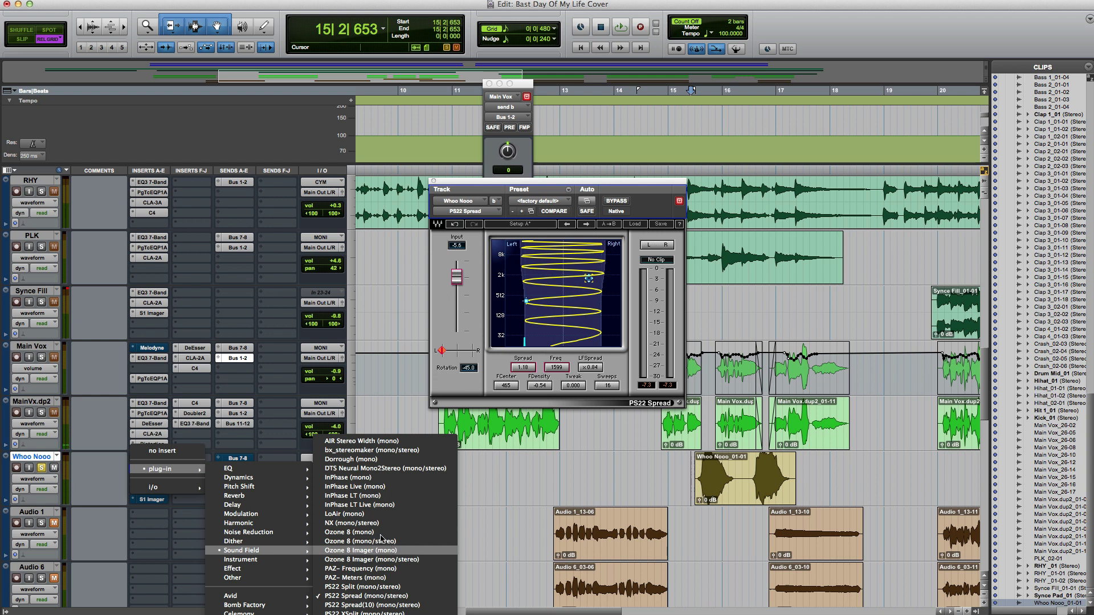
mouse_move(288, 570)
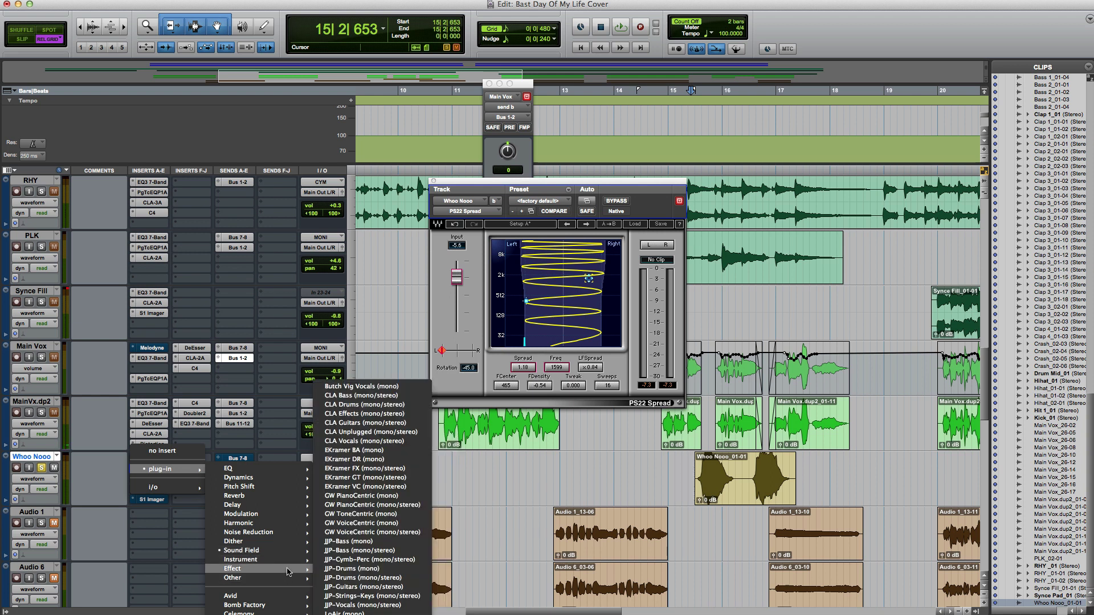
mouse_move(284, 528)
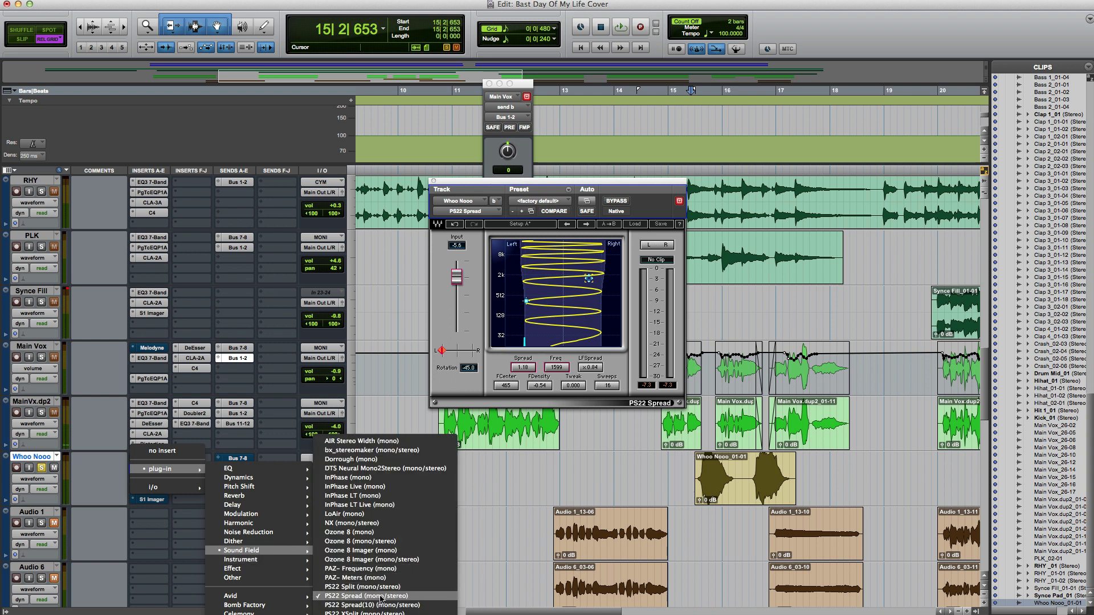
mouse_move(251, 614)
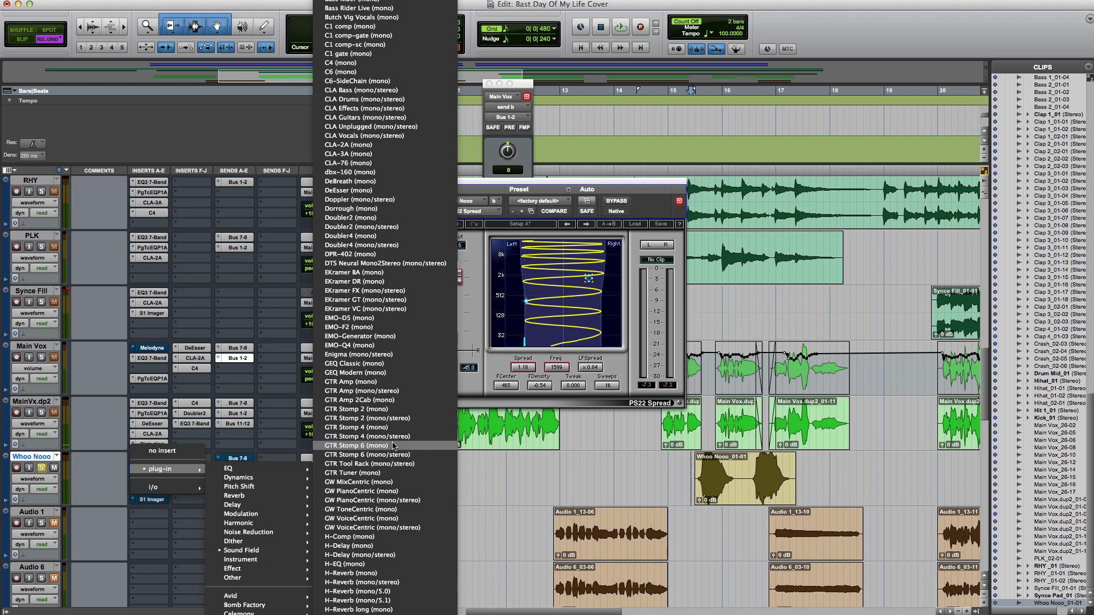
scroll(397, 449, "down", 10)
scroll(397, 449, "down", 8)
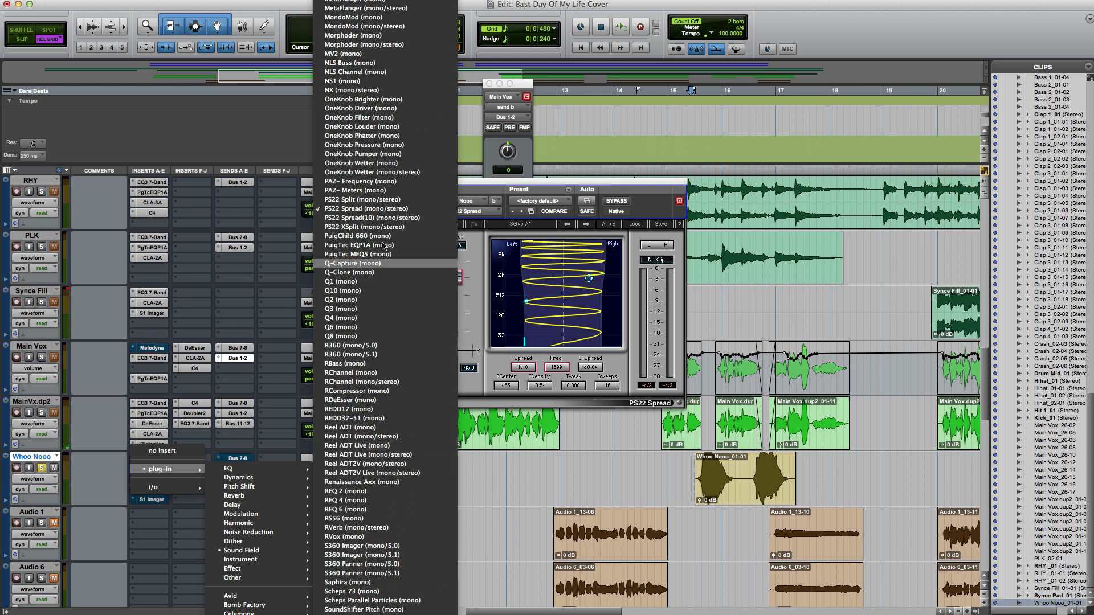
left_click(365, 218)
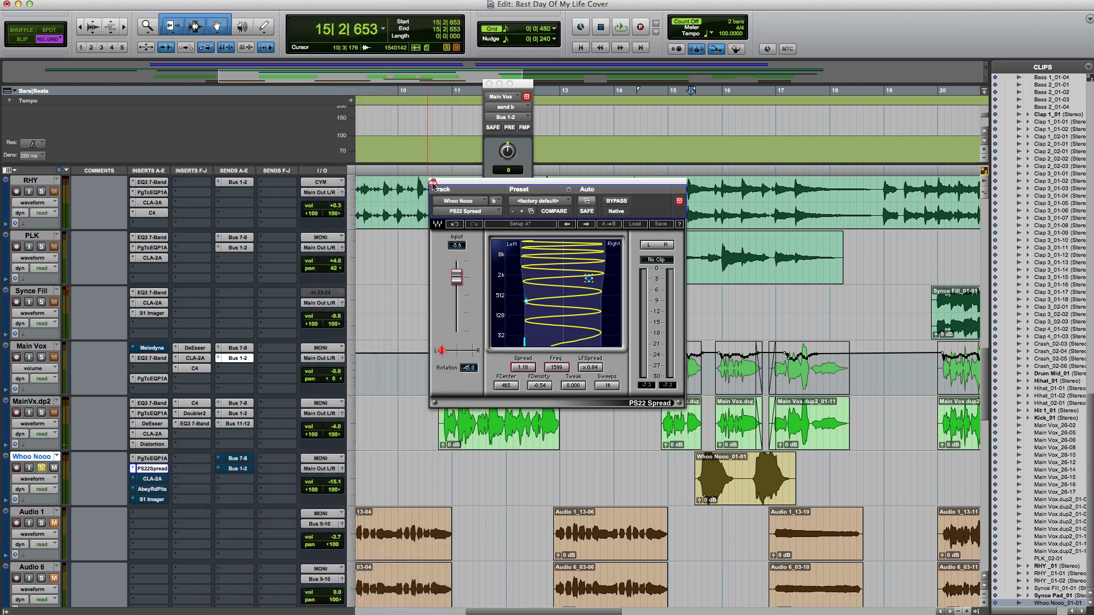
left_click(433, 184)
Re-enable the CLA-2A insert on Whoo Nooo, open it and audition the track from bar 15
key("space")
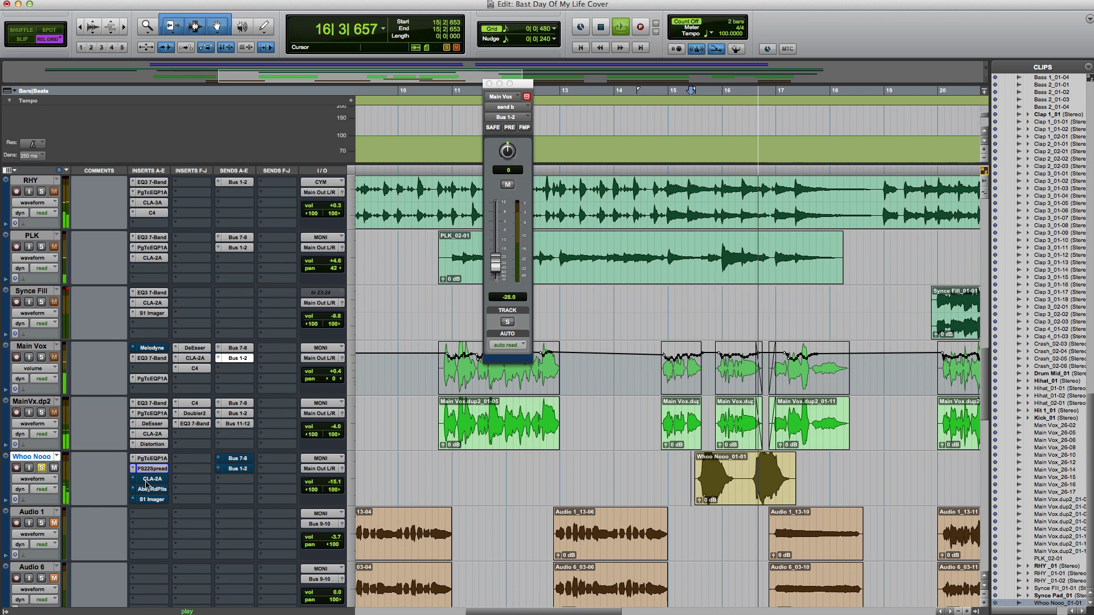
key("space")
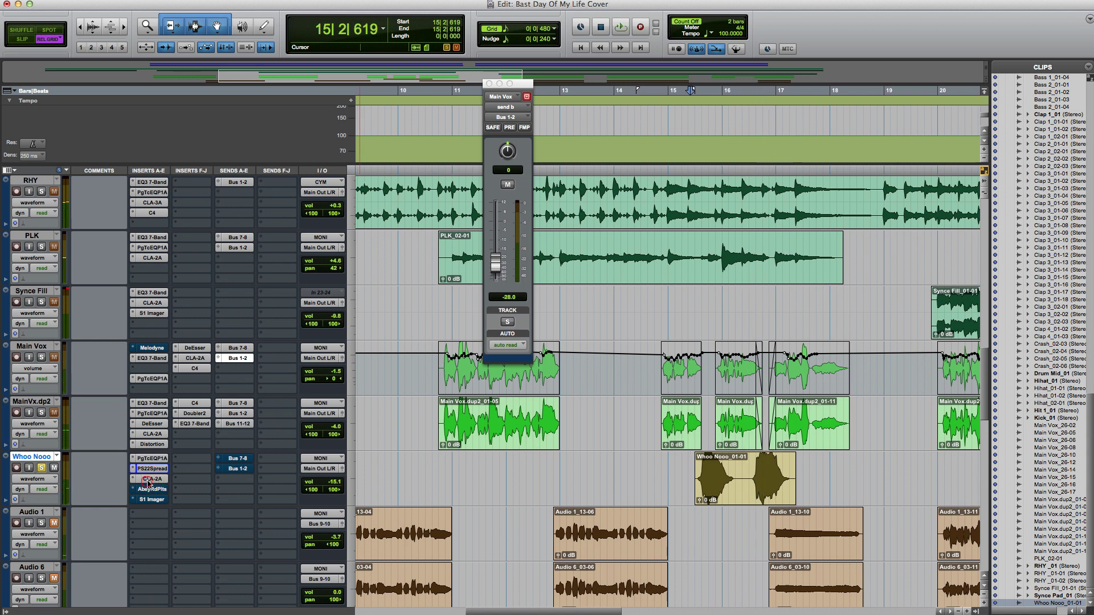
left_click(148, 479)
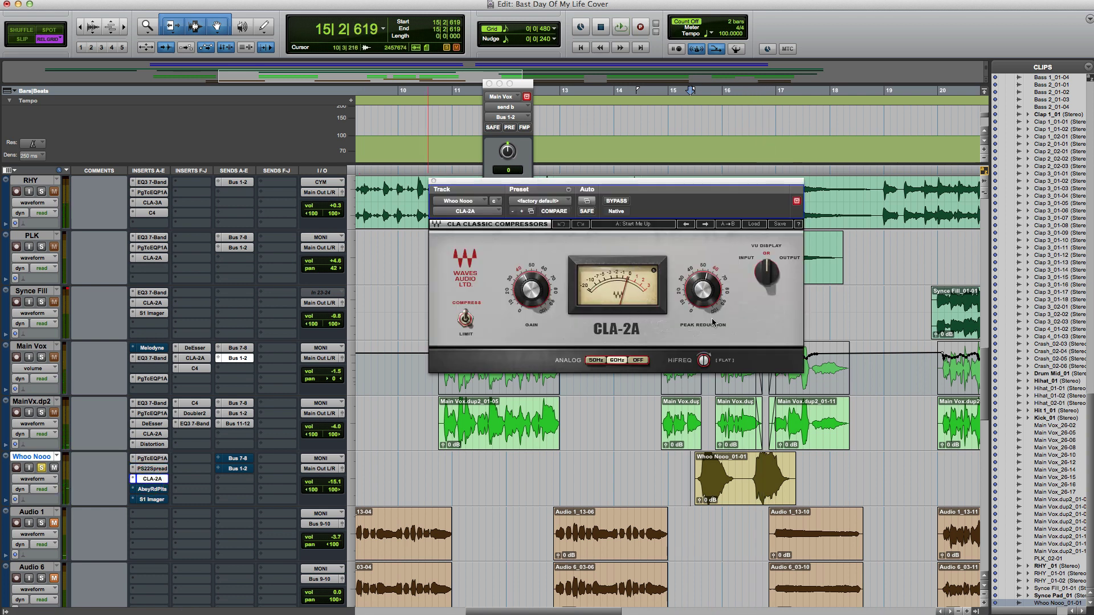
key("space")
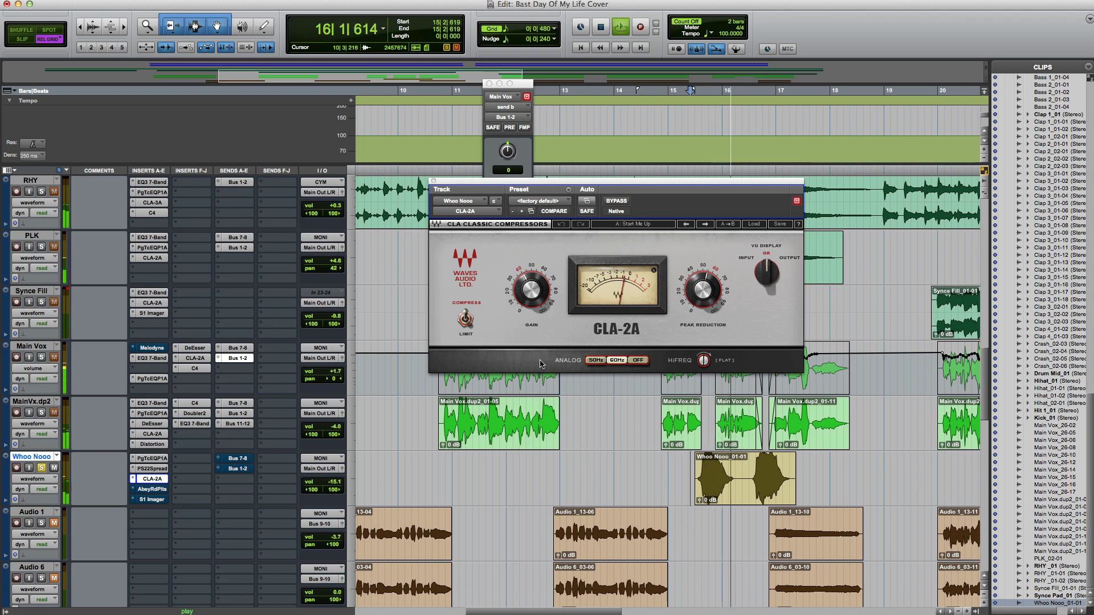
key("space")
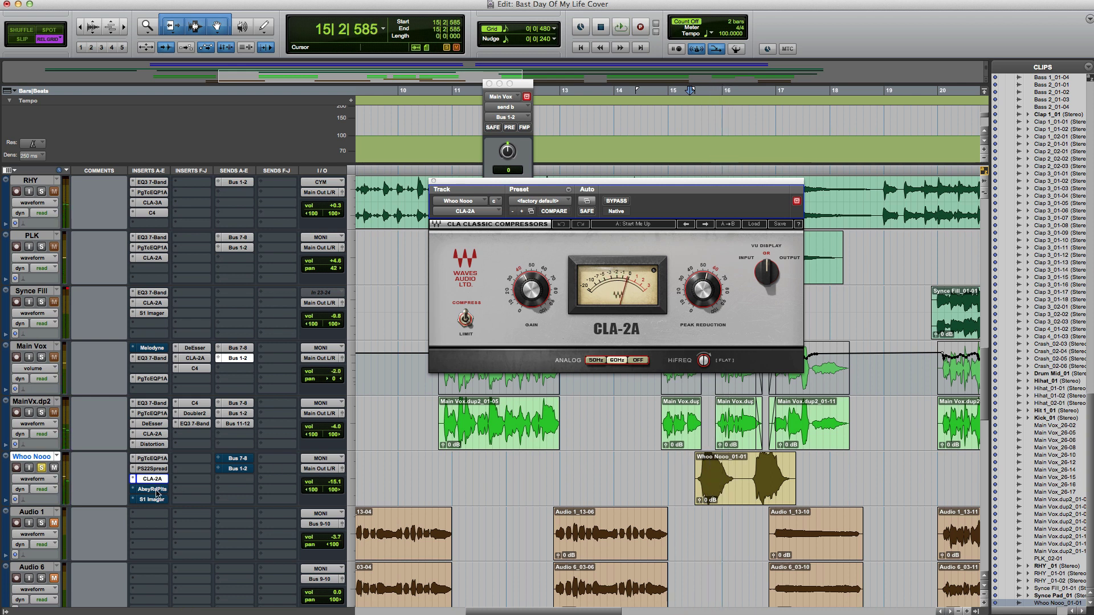
Re-enable the Abbey Road Plates insert on Whoo Nooo, open it and audition the reverb
left_click(158, 491)
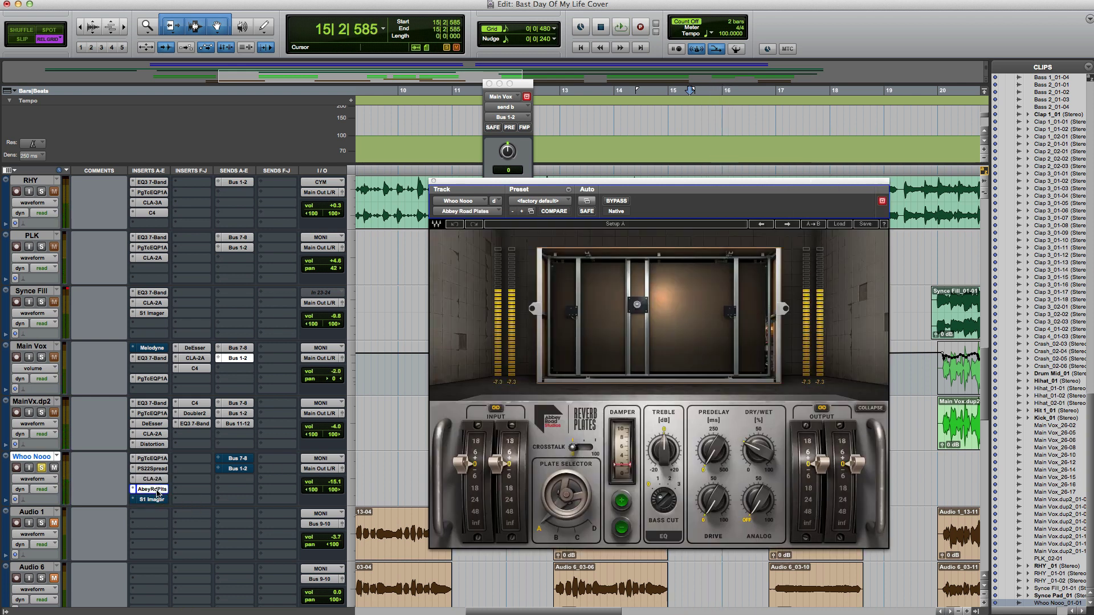
key("space")
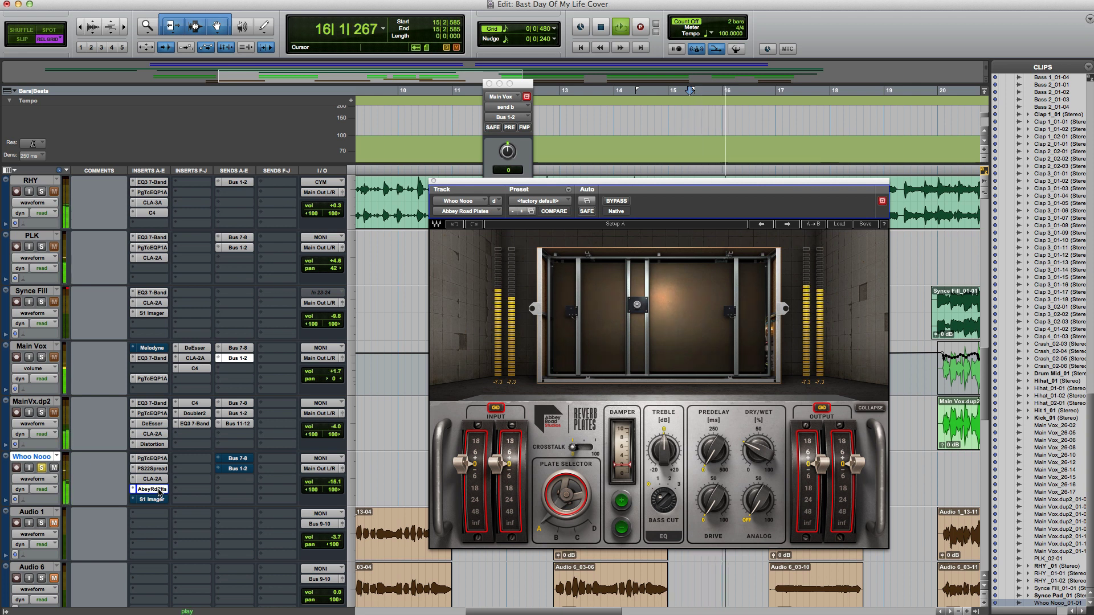
key("space")
Try a different dry/wet mix on Abbey Road Plates, set it to 39% and audition Whoo Nooo
left_click_drag(761, 464, 760, 433)
key("space")
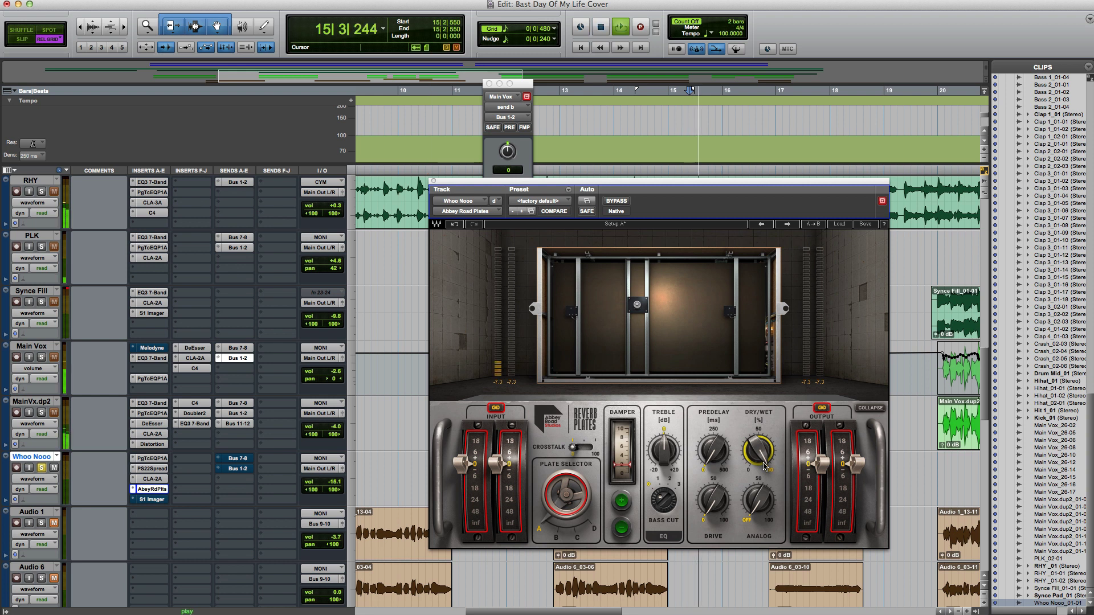
key("space")
left_click_drag(763, 464, 763, 479)
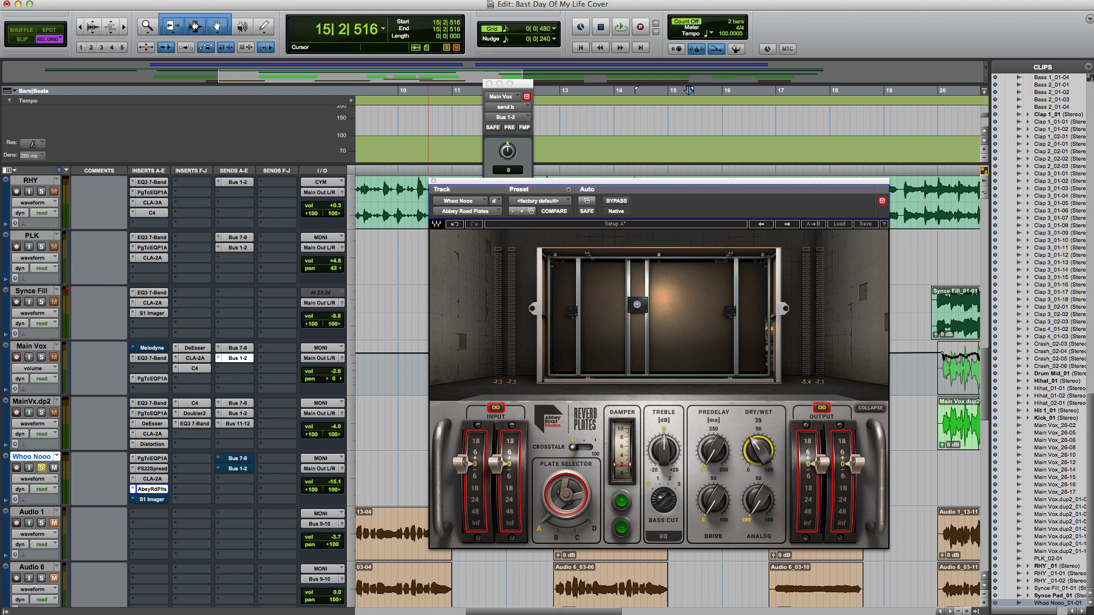
key("space")
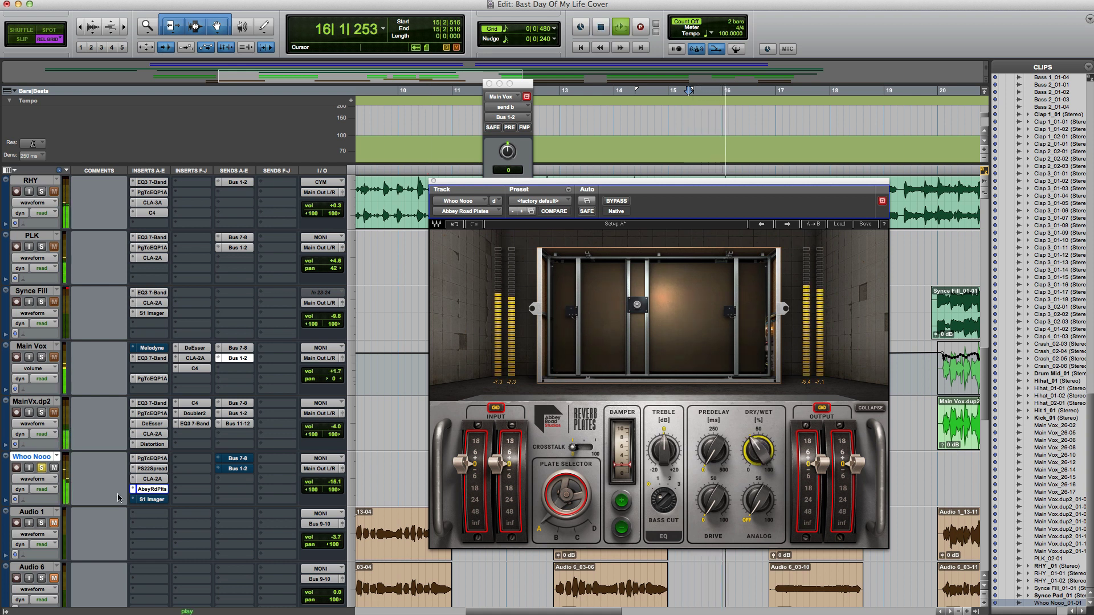
key("space")
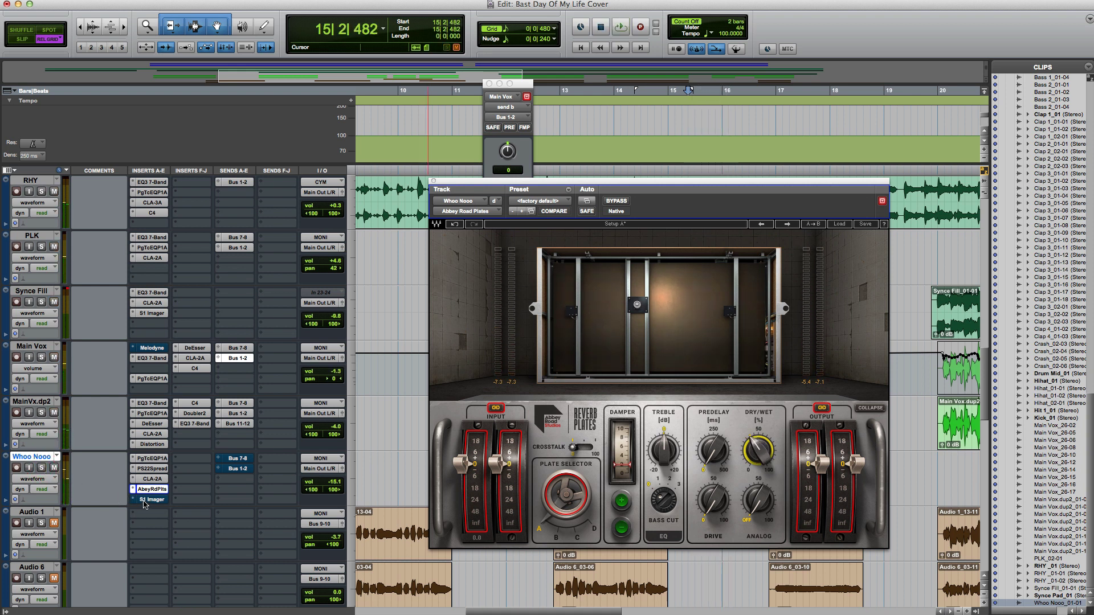
Open the S1 Imager on Whoo Nooo, close and re-enable it, and look it up in the Sound Field plug-in category
left_click(145, 502)
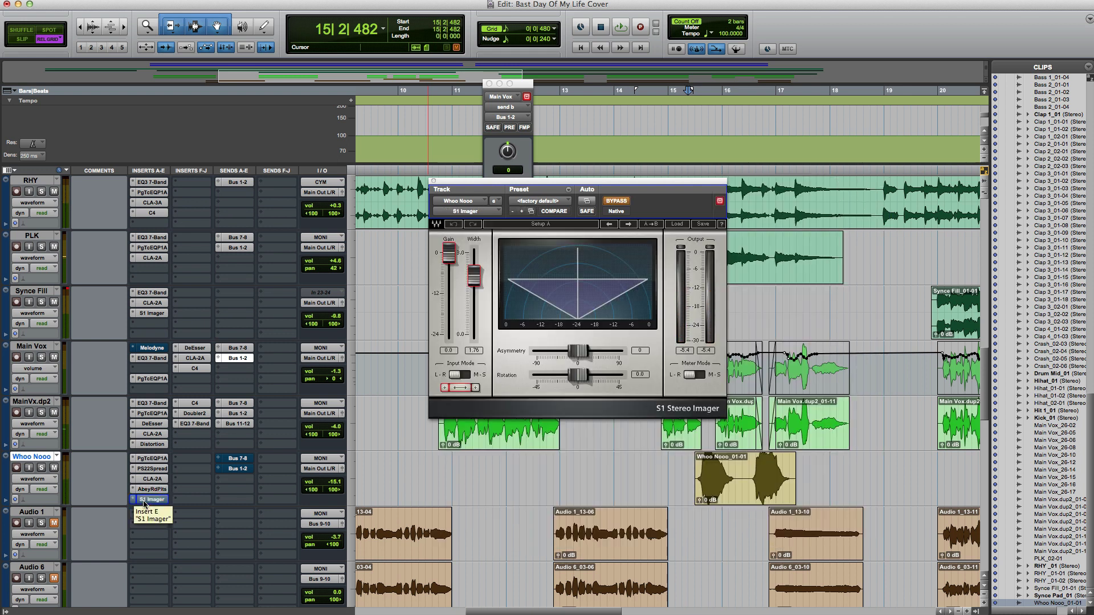
left_click(145, 500)
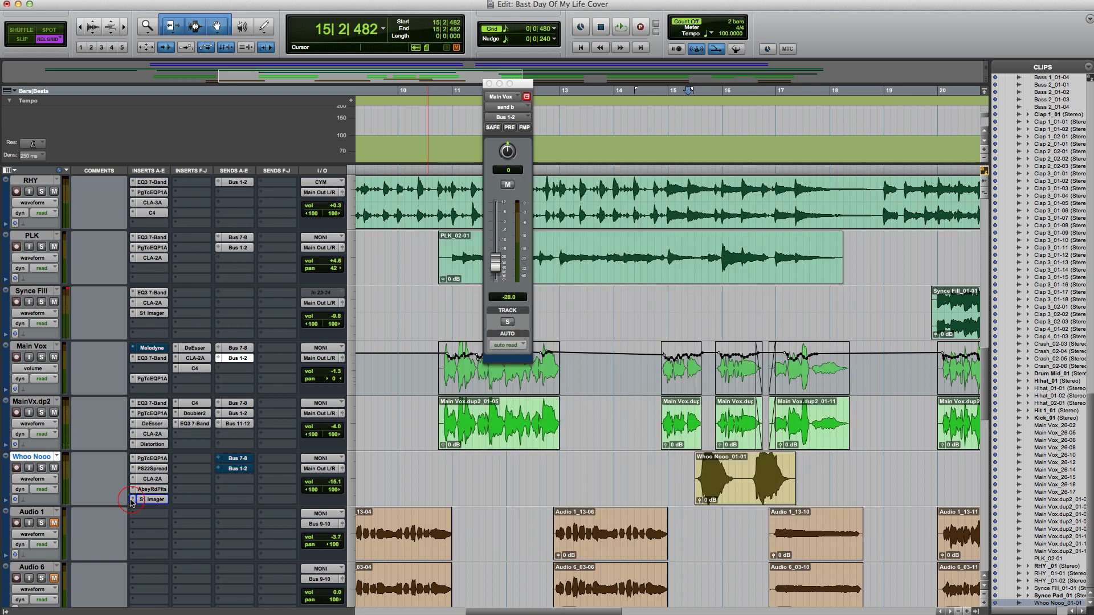
left_click(132, 501)
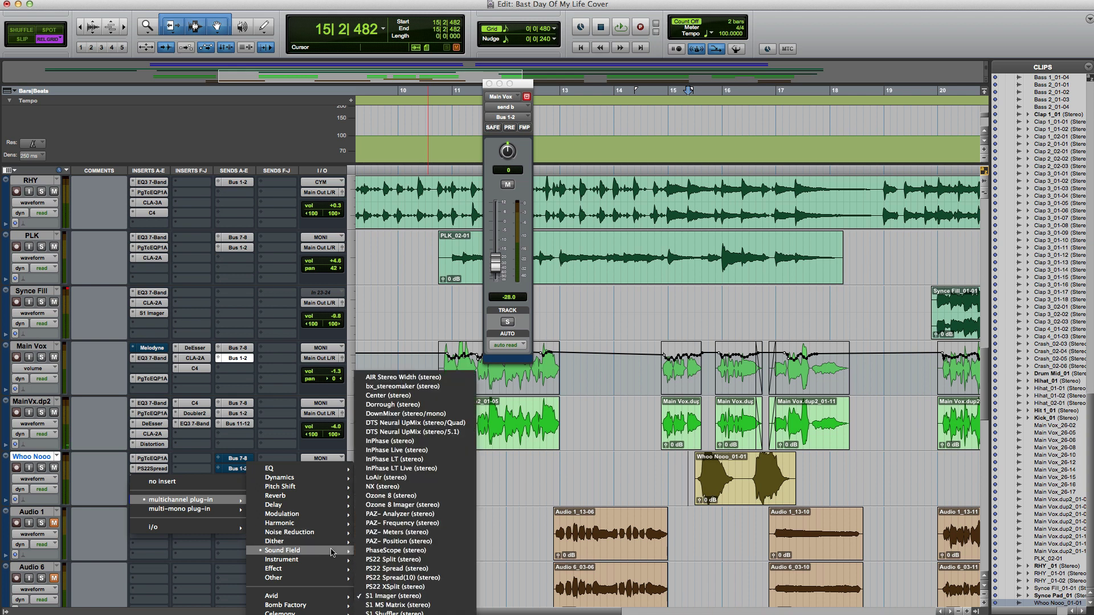
left_click(109, 471)
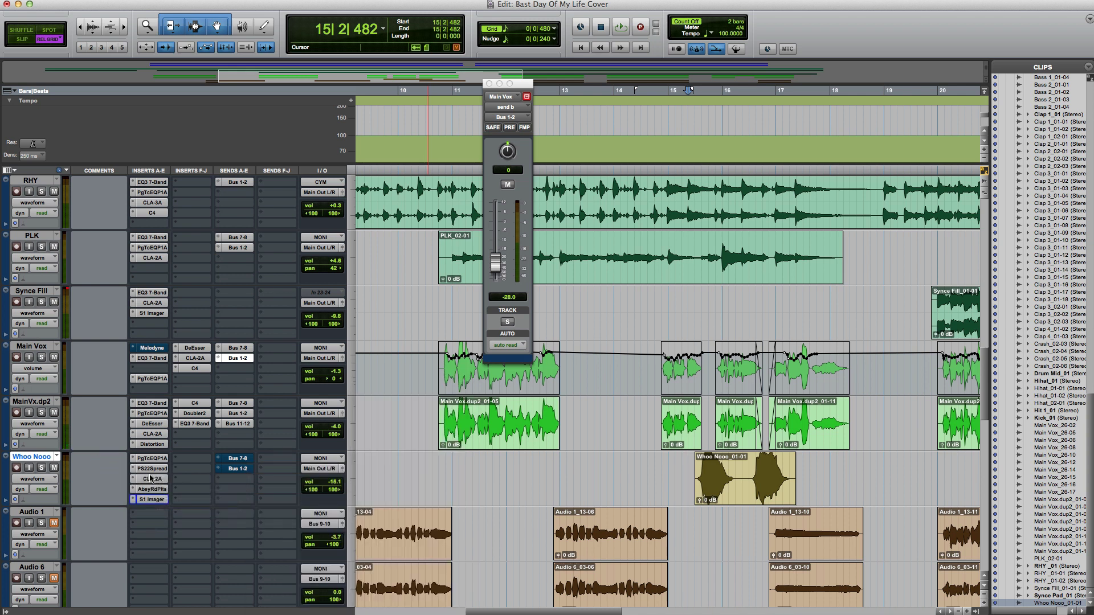
Solo Whoo Nooo and compare its sound from bar 15 with the S1 Imager enabled and bypassed, leaving it enabled
left_click(41, 470)
key("space")
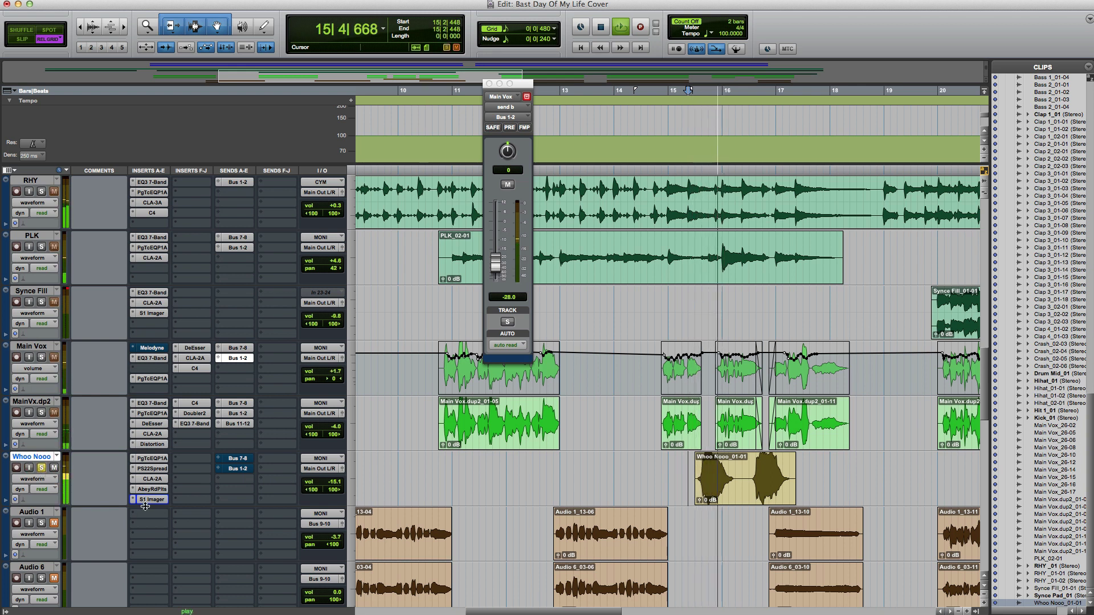
key("space")
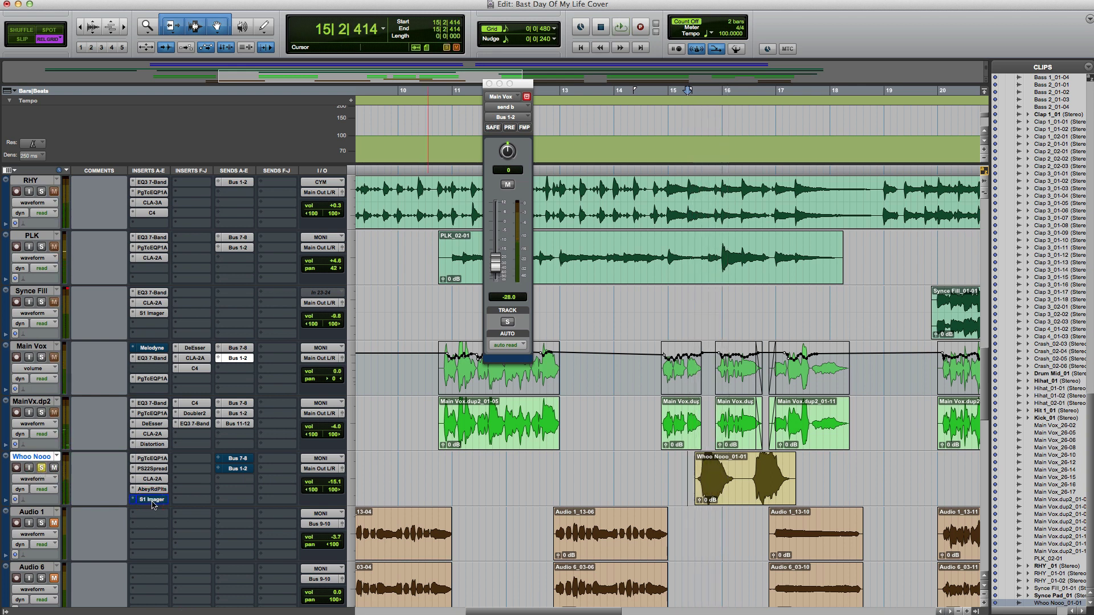
key("space")
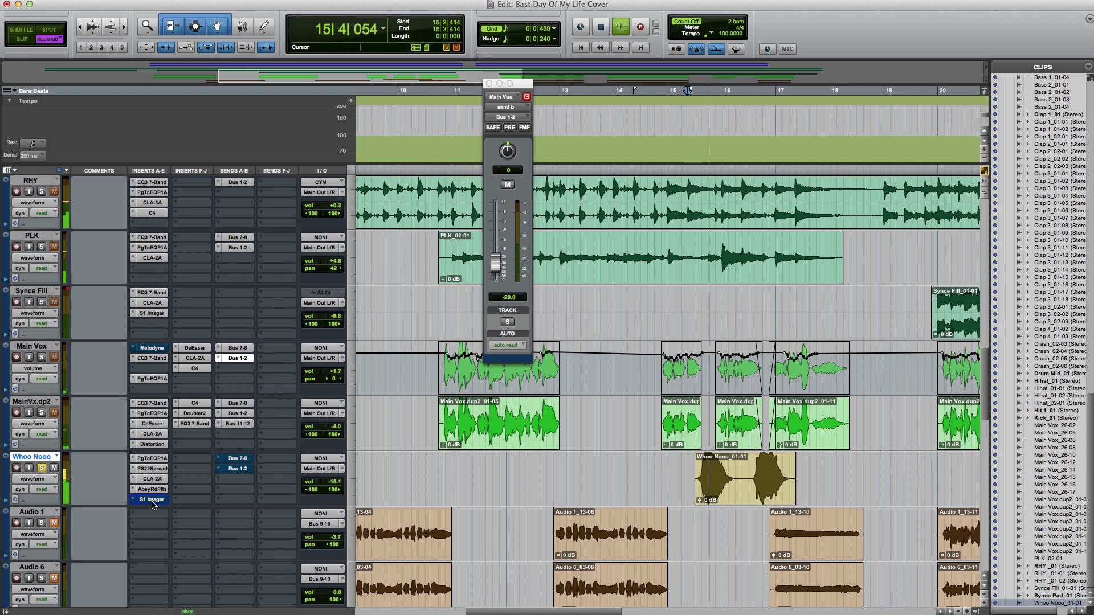
left_click(152, 502, "super")
key("space")
key("space")
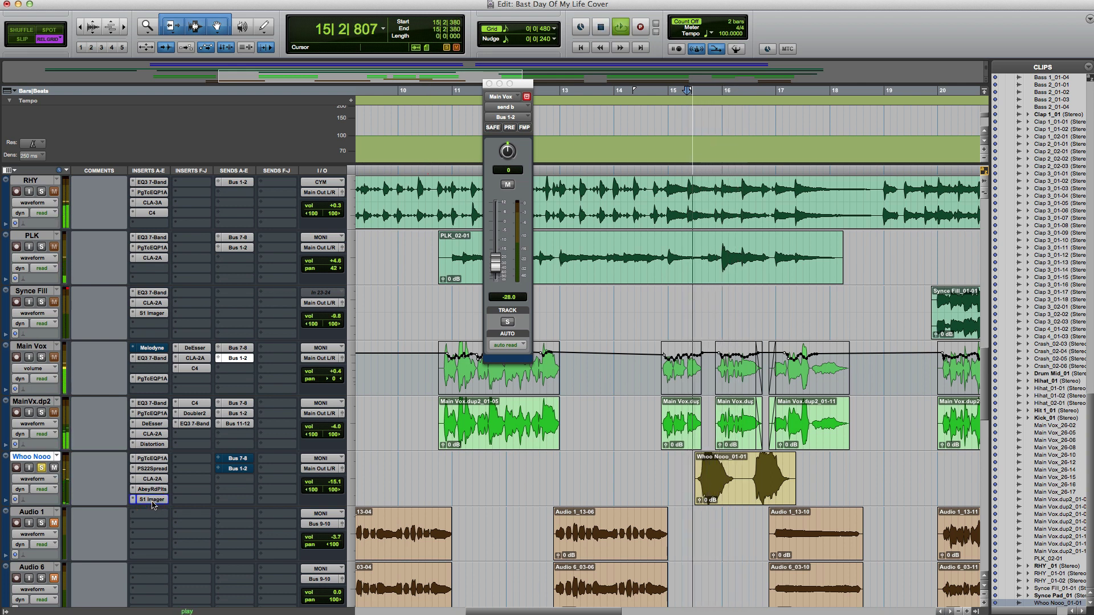
key("space")
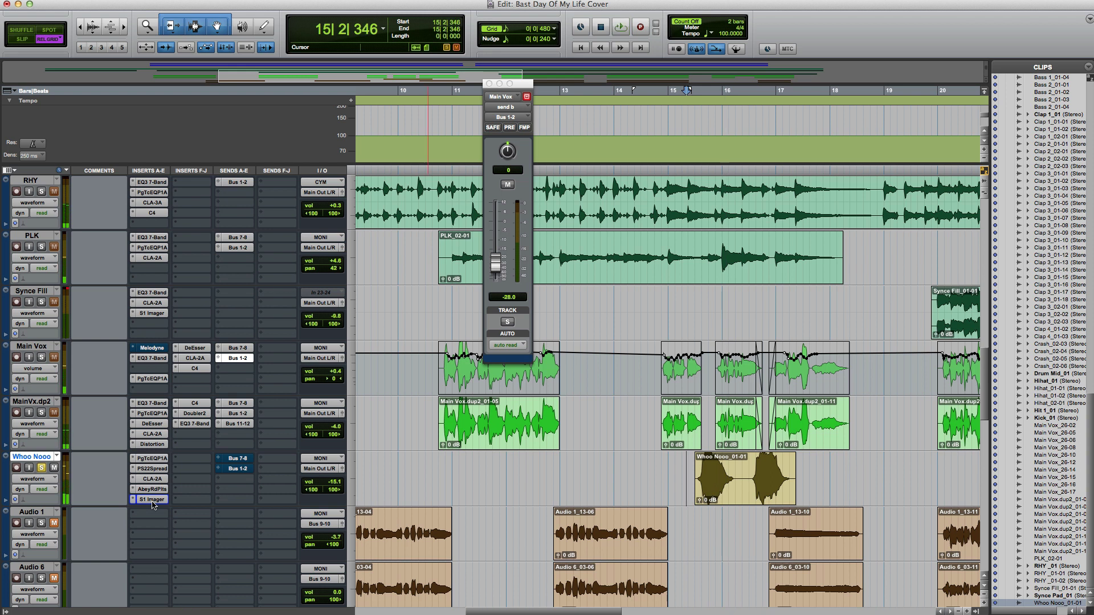
Open the S1 Imager on Whoo Nooo, toggle its bypass several times to show the comparison, and close its window
left_click(152, 500)
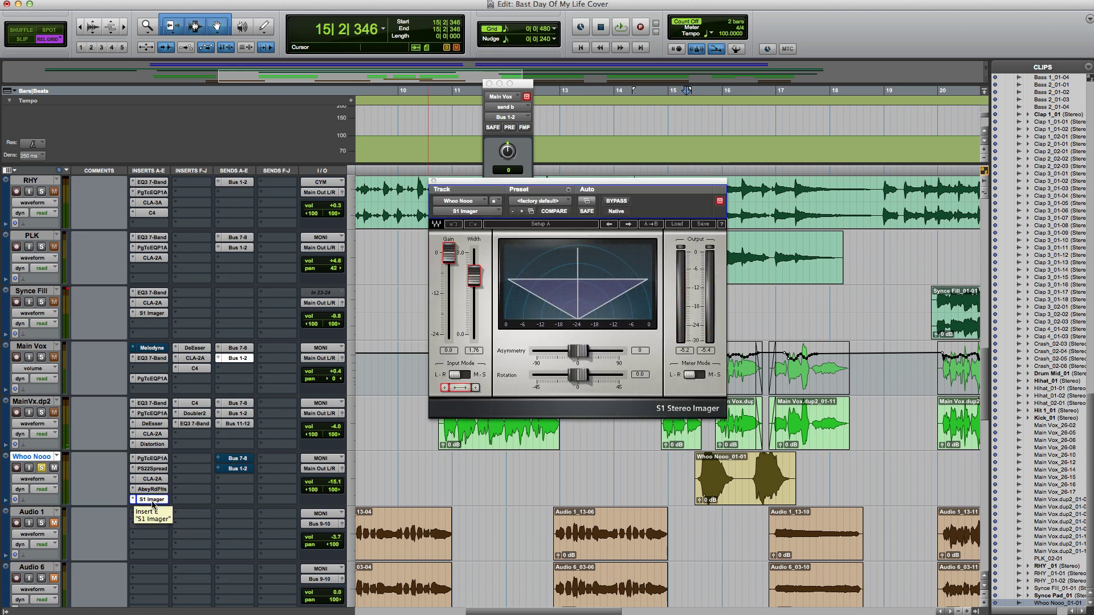
left_click(152, 499, "super")
left_click(151, 500, "super")
left_click(152, 499, "super")
left_click(152, 499, "super")
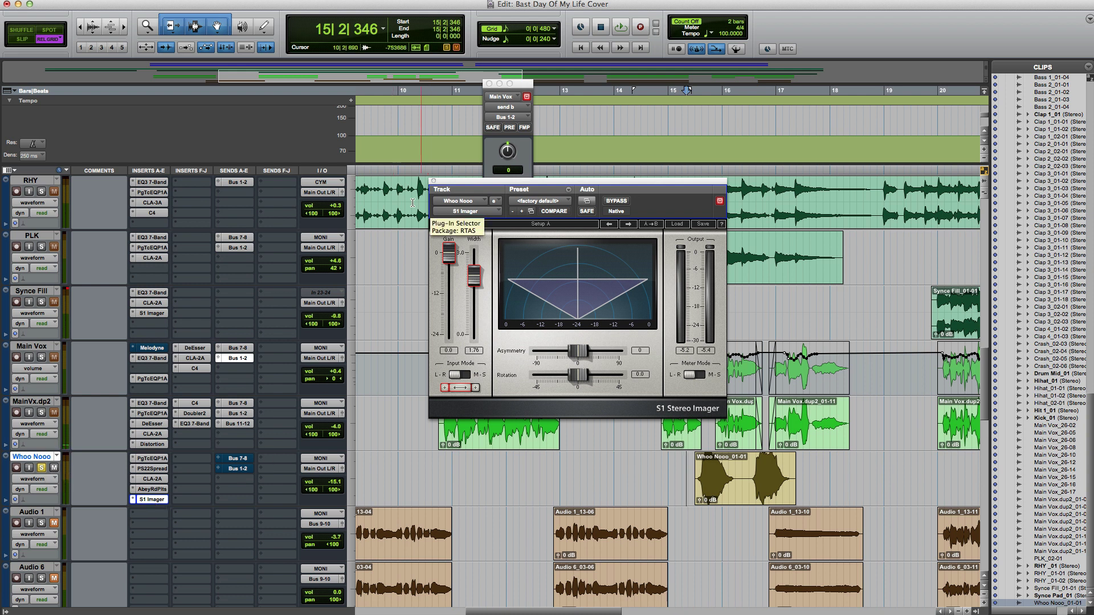
left_click(434, 181)
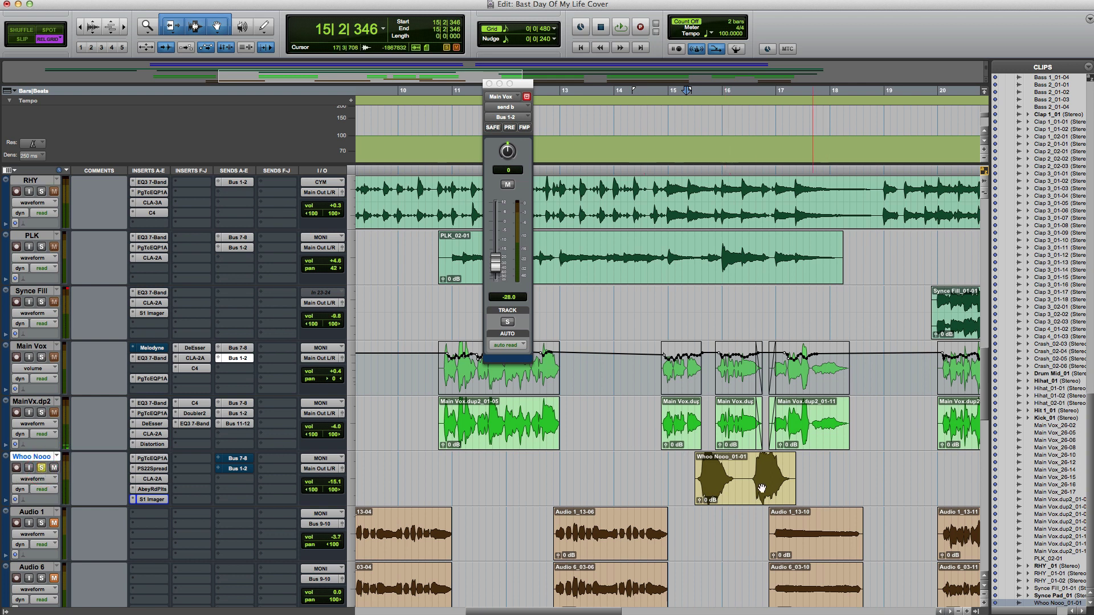
Unmute the Bus 7-8 and Bus 1-2 sends on Whoo Nooo, auditioning the soloed track with each one
left_click(42, 467)
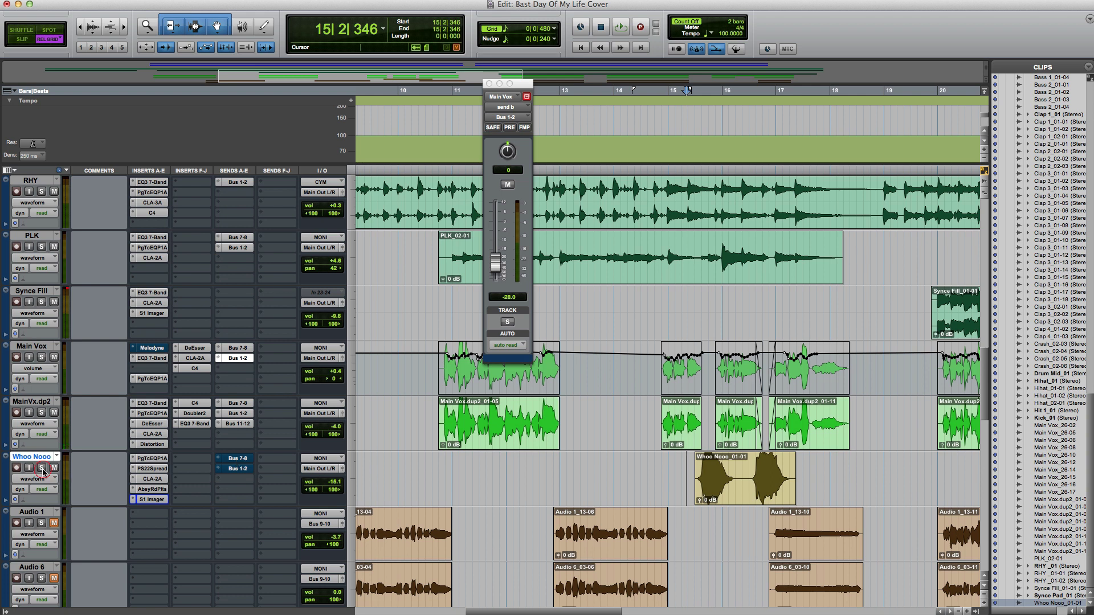
left_click(43, 468)
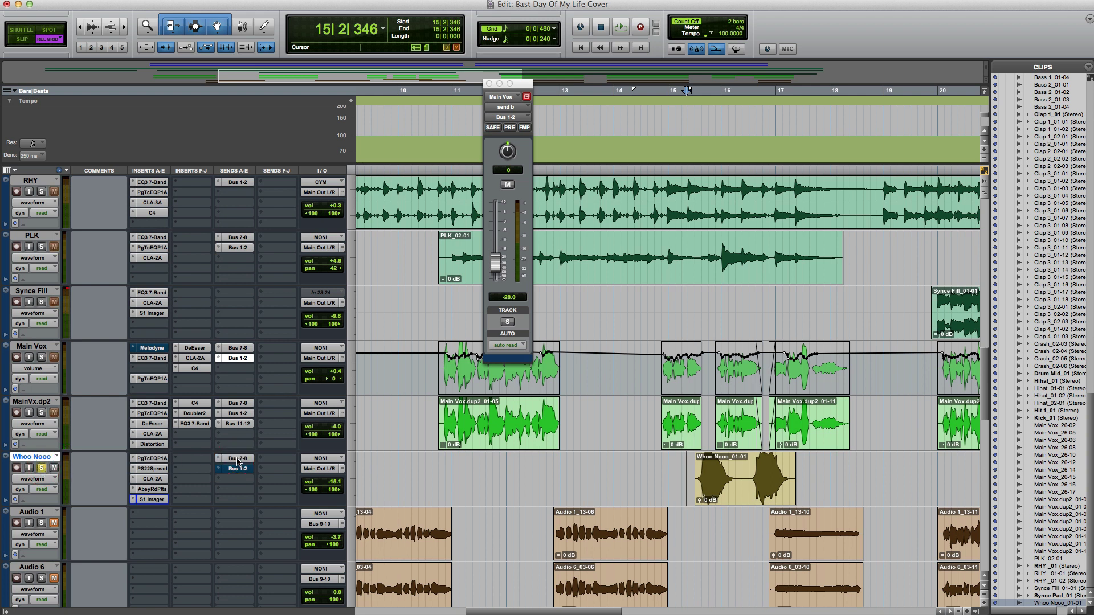
key("space")
key("space")
key("space")
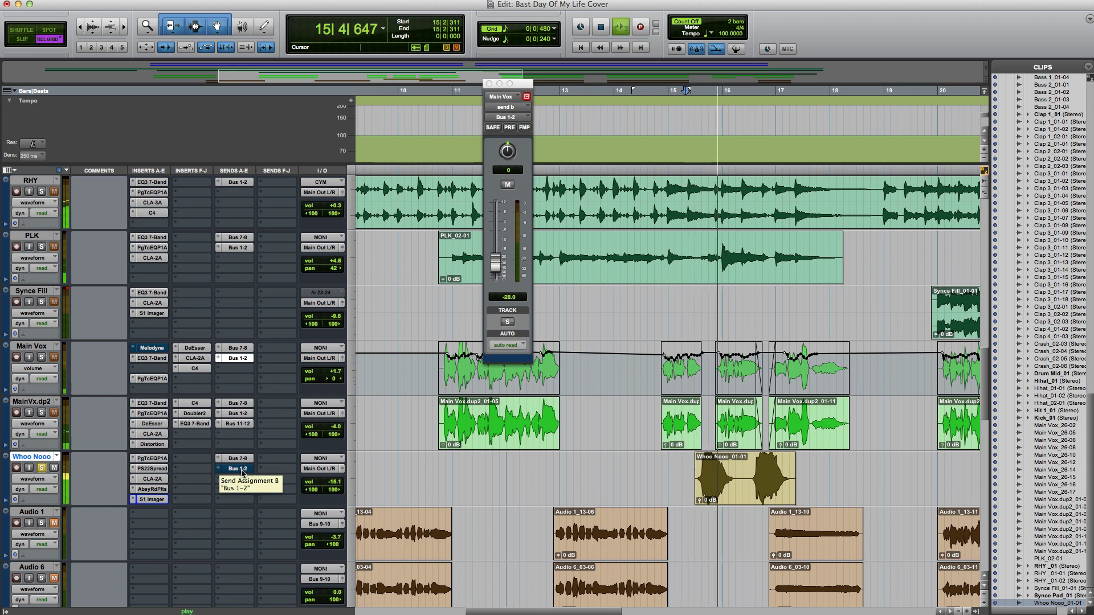
key("space")
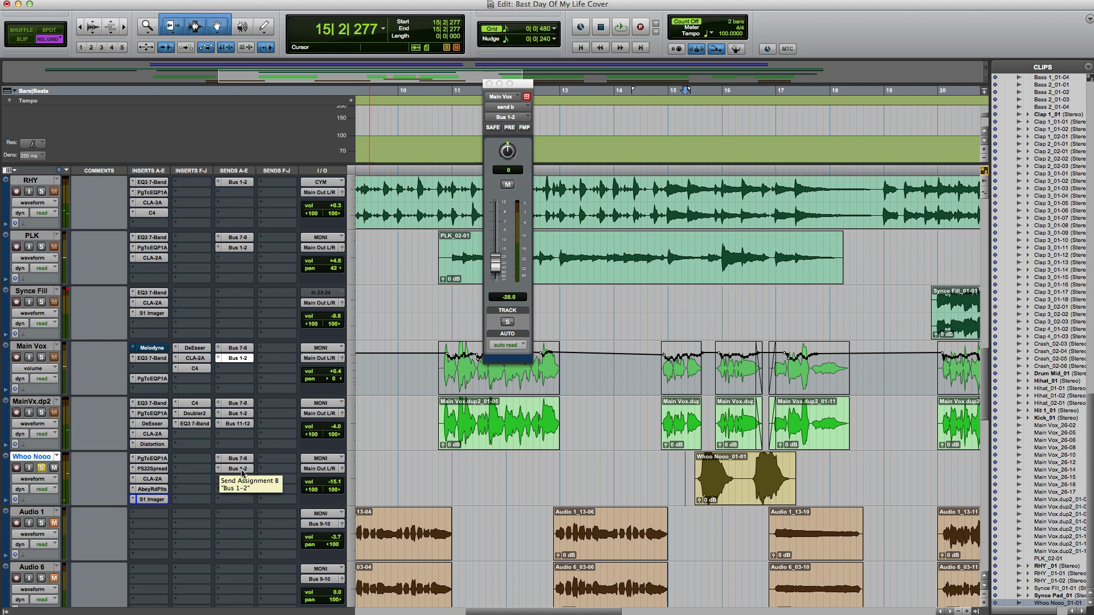
key("space")
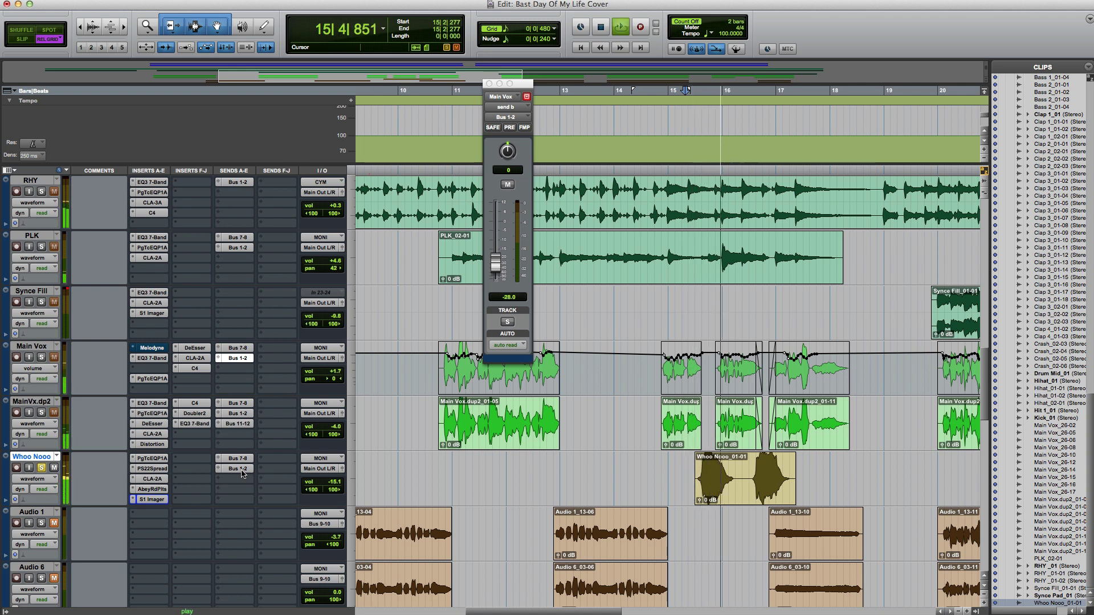
key("space")
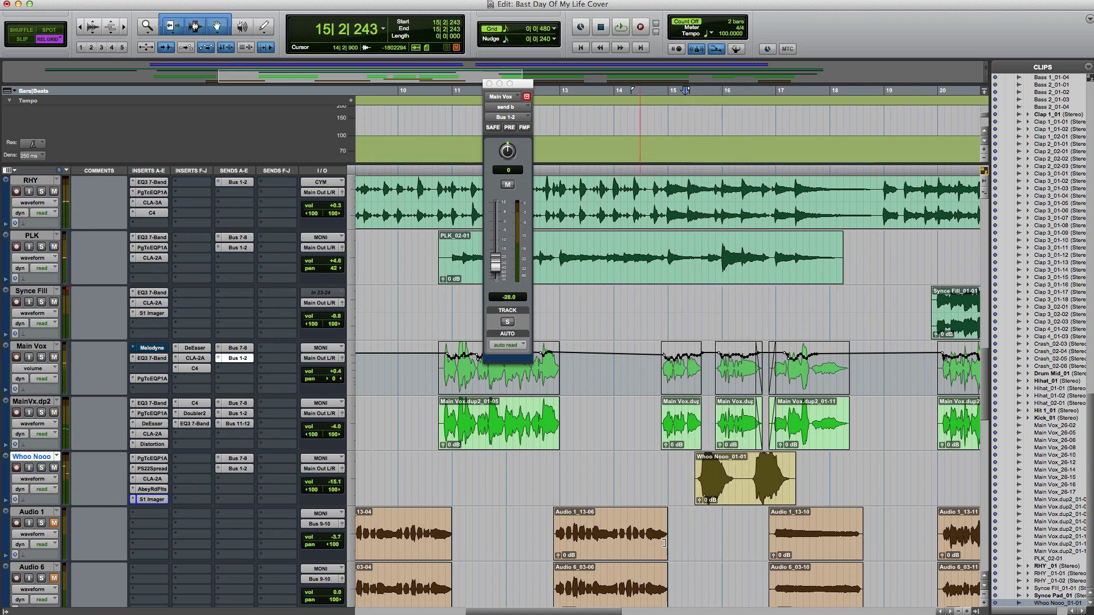
Unsolo Whoo Nooo and play the full mix from bar 14, beat 4
left_click(655, 456)
key("space")
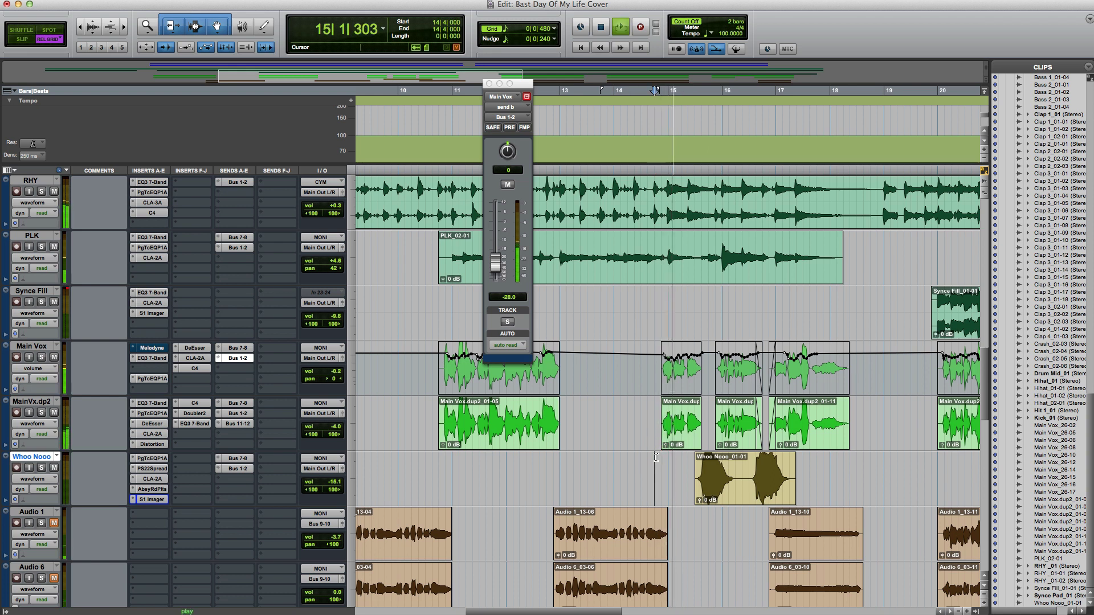